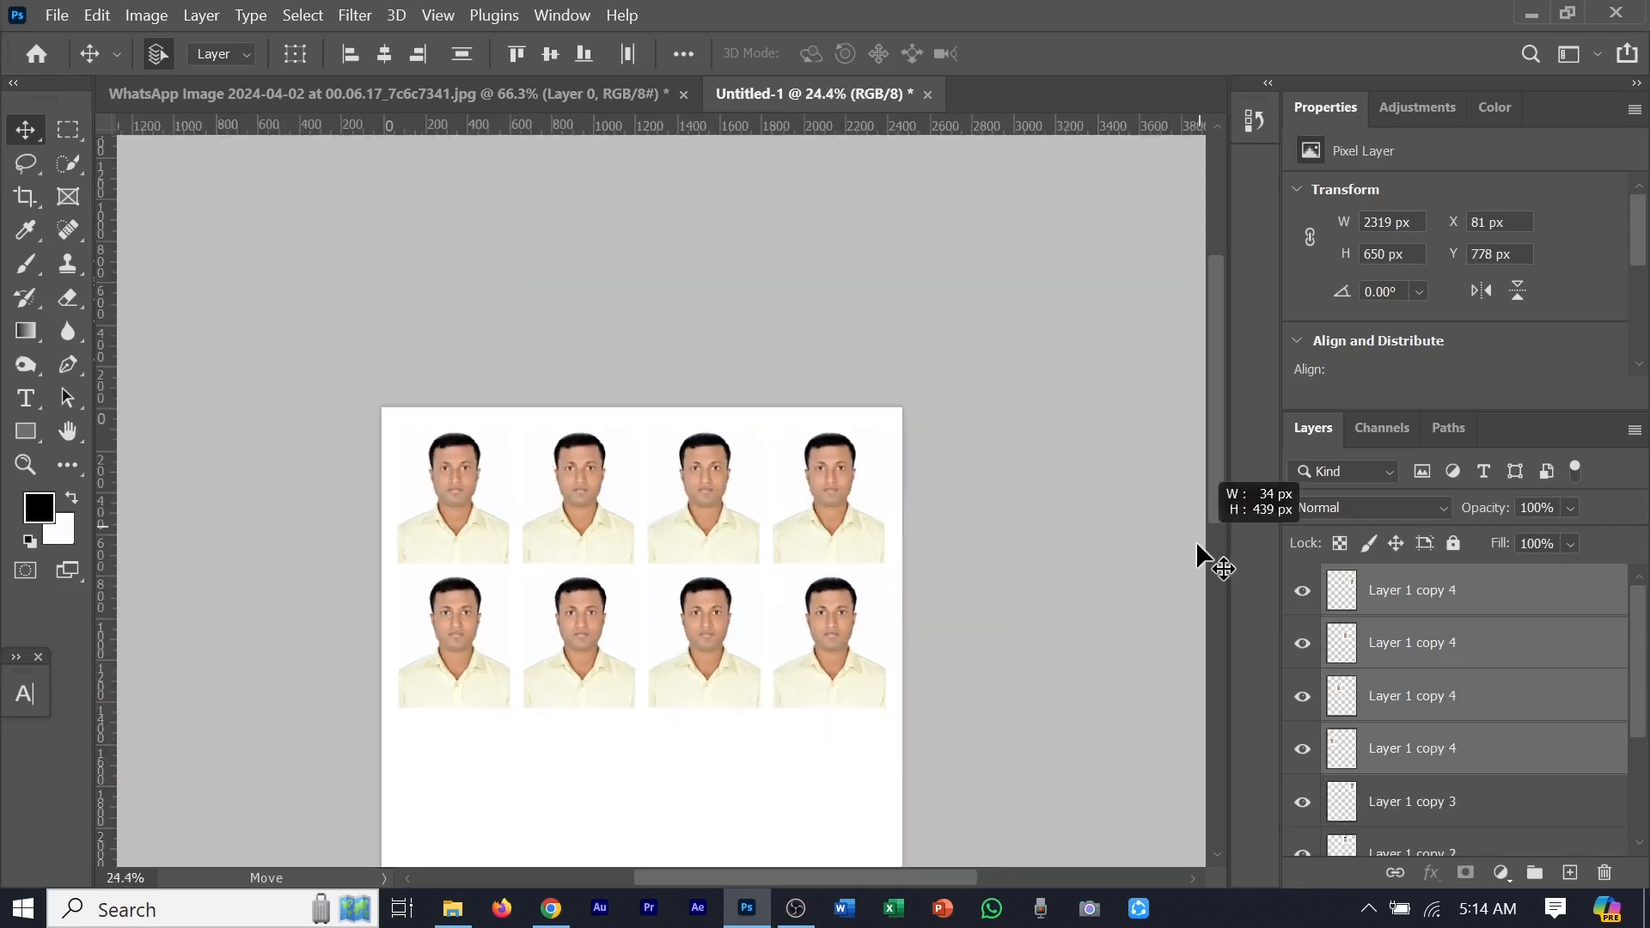
Fill the page with duplicated rows of the passport photos and print one copy of the sheet at 100% scale
drag(516, 410, 495, 519)
drag(492, 522, 503, 790)
key(ctrl+p)
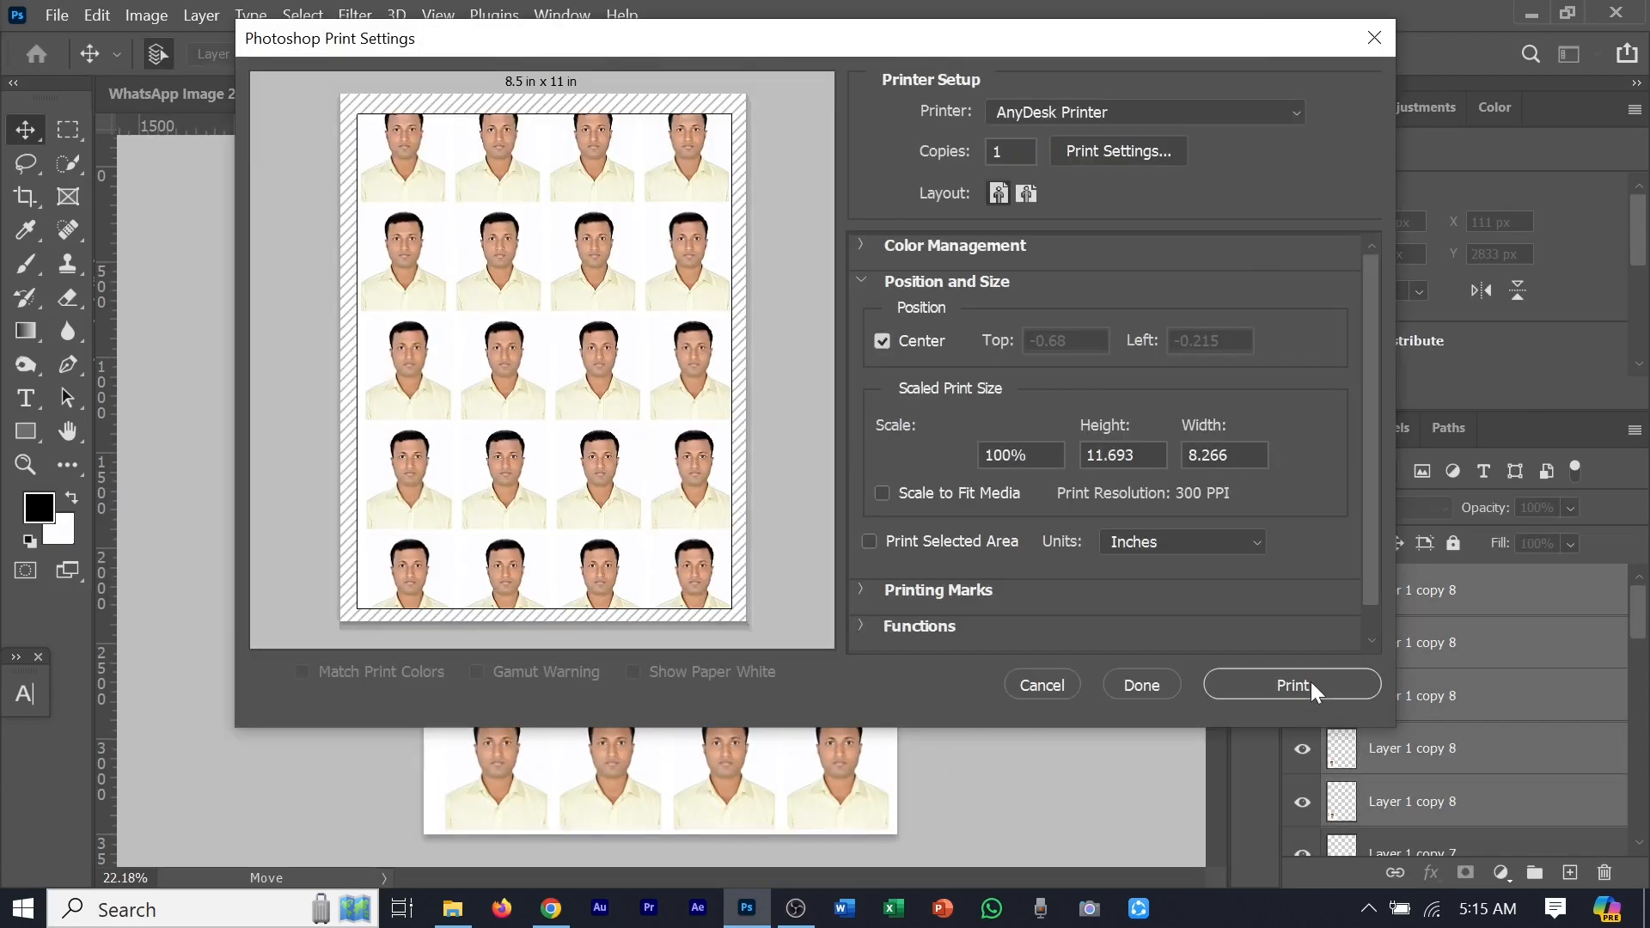
click(1312, 683)
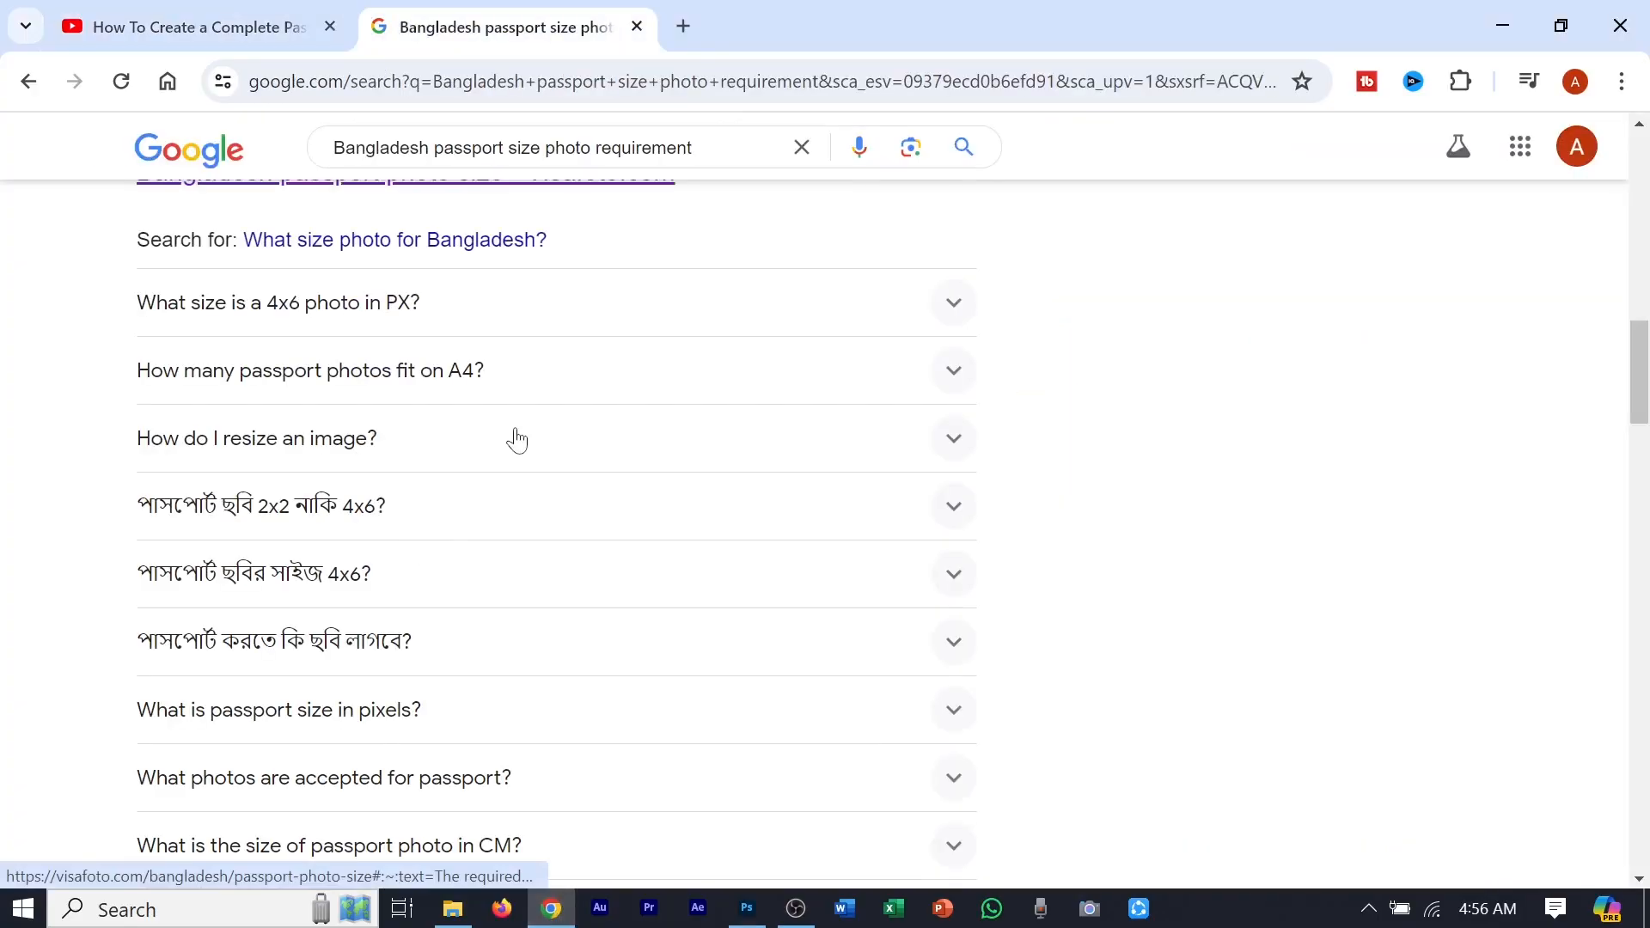
scroll(516, 434, up, 6)
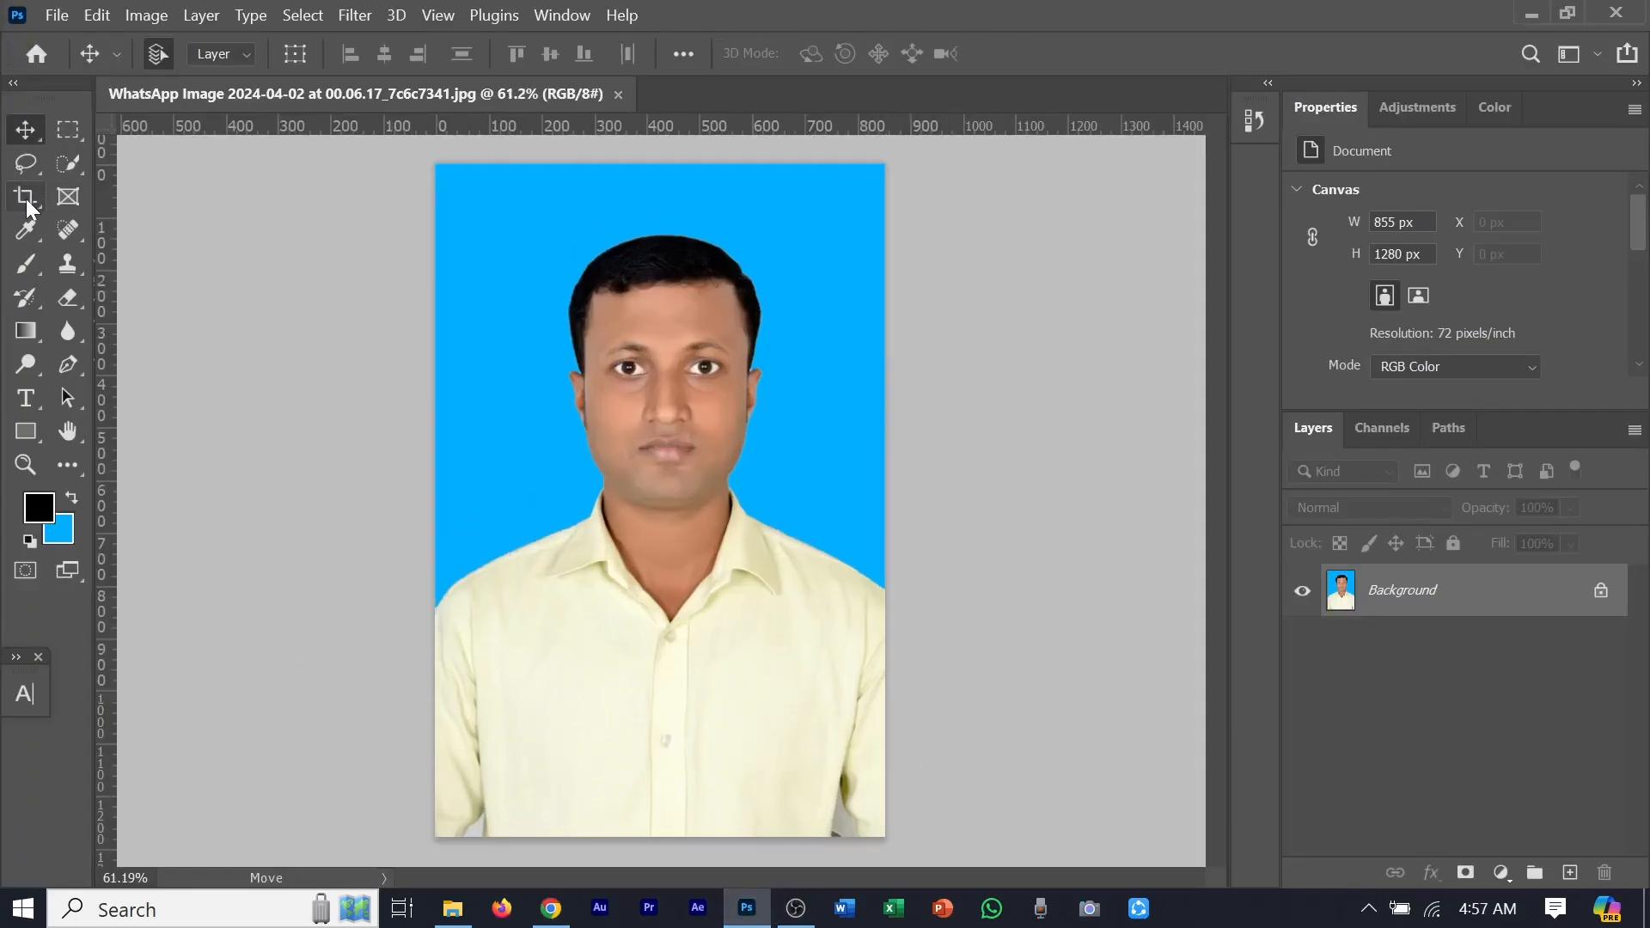
Crop the portrait to 45 mm by 55 mm at 300 px/in, framing the head and shoulders
click(25, 196)
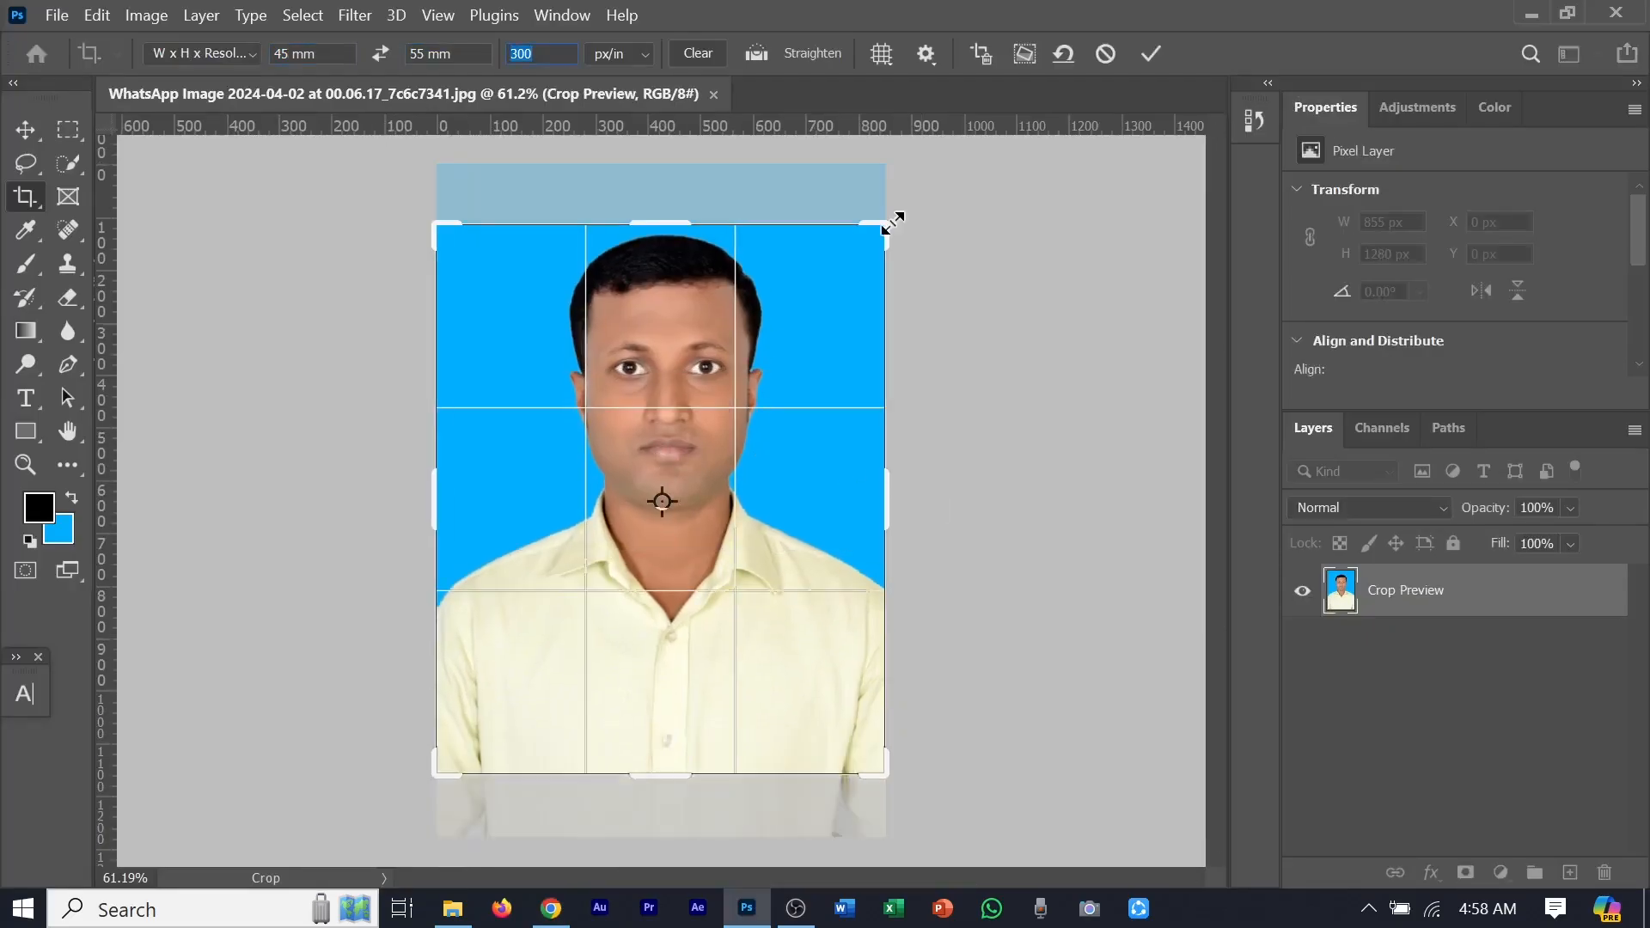
drag(892, 222, 868, 243)
mouse_move(773, 405)
mouse_down()
mouse_move(745, 472)
mouse_move(757, 465)
mouse_up()
key(Return)
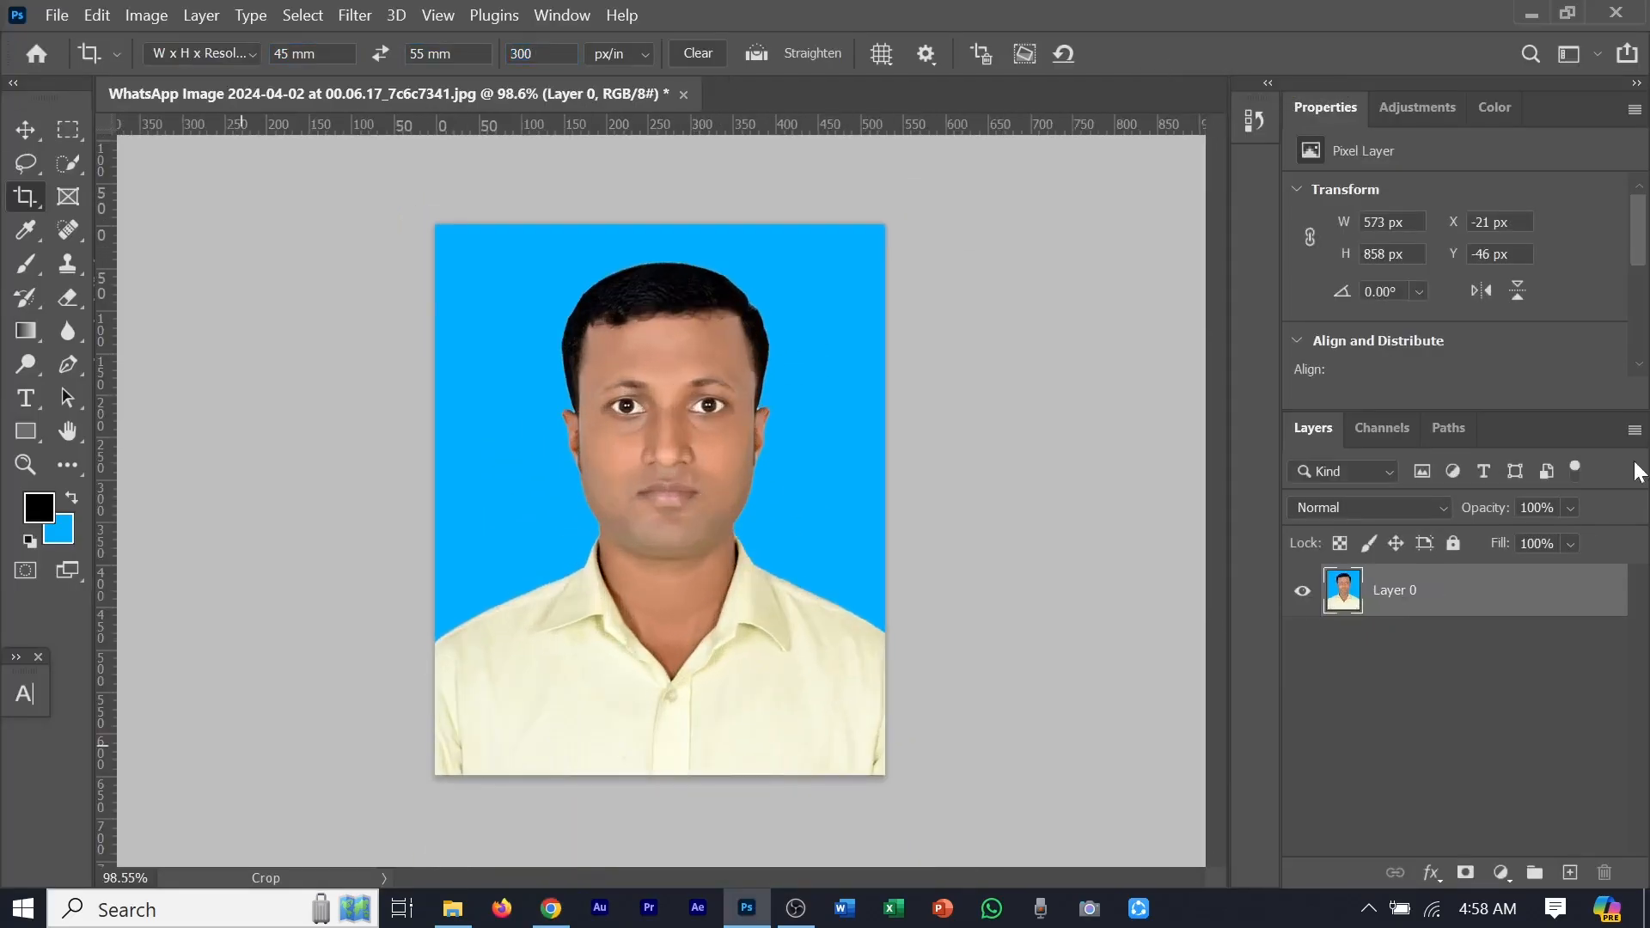
Retouch the facial blemishes with the Spot Healing Brush at size 10
click(69, 230)
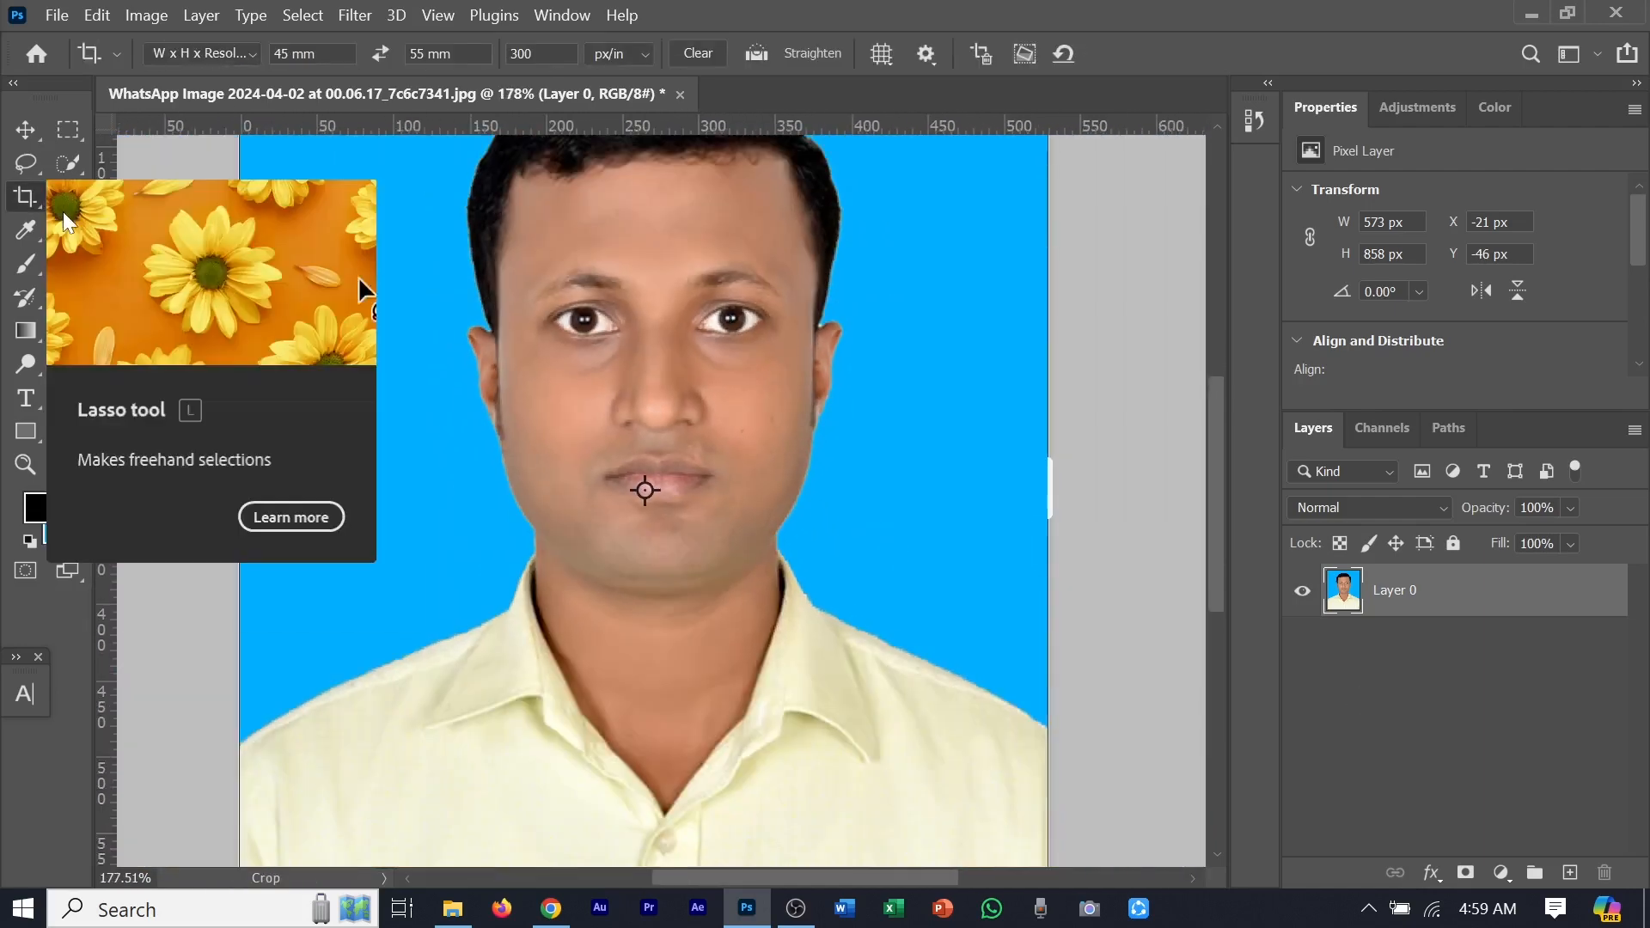
click(67, 225)
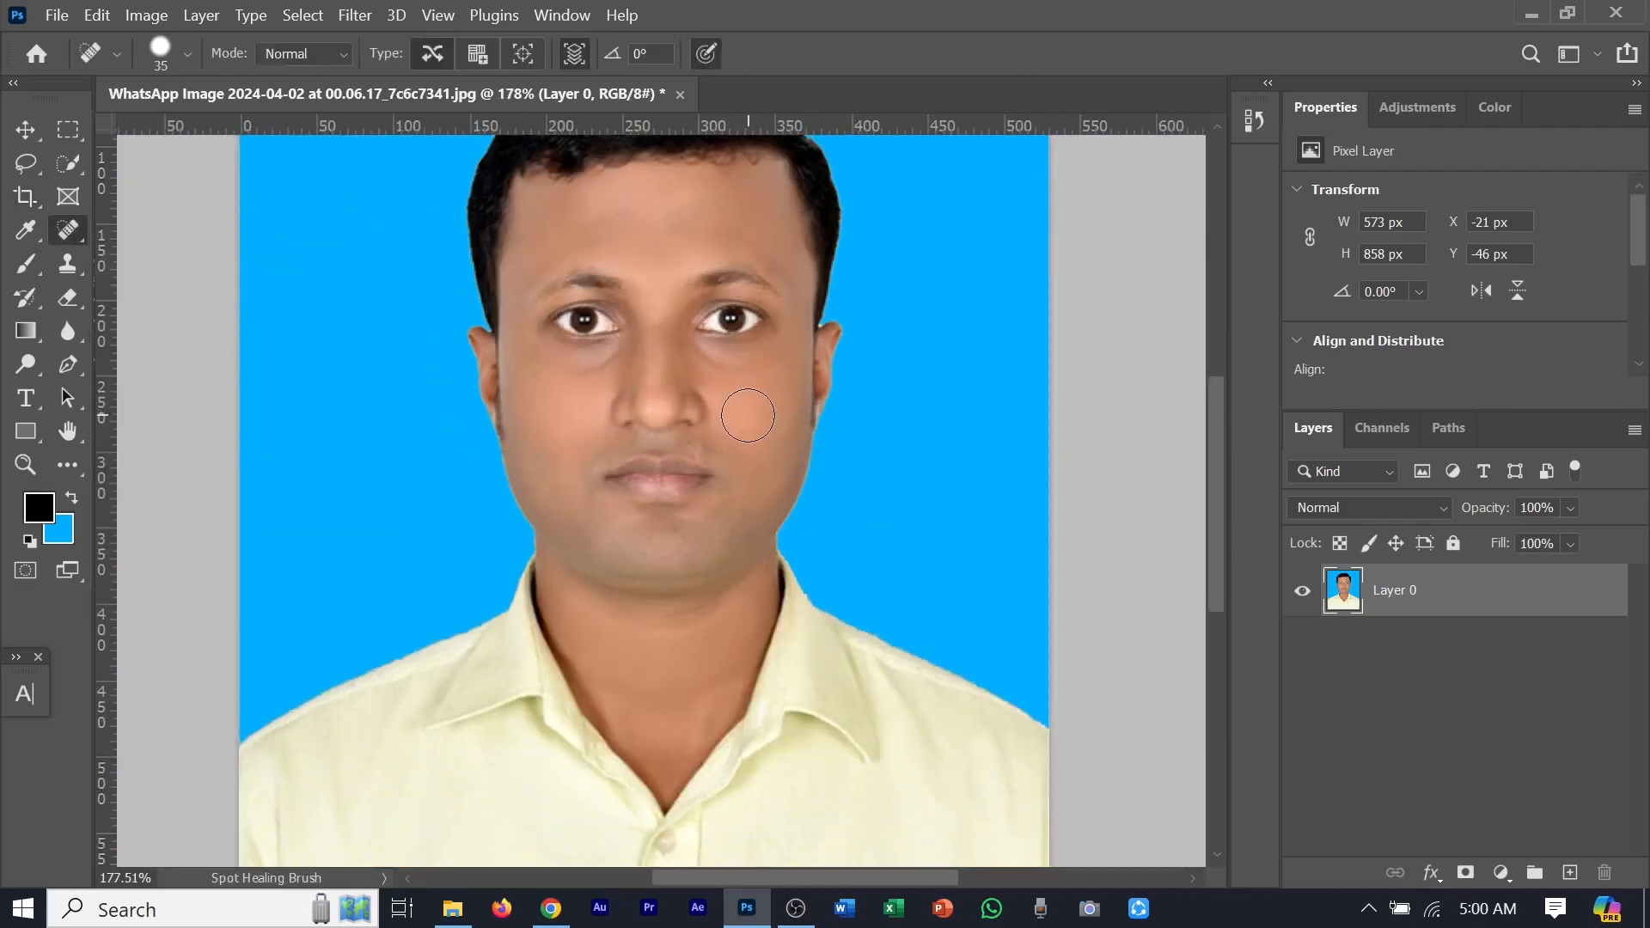
scroll(748, 415, up, 11)
key(bracketleft)
key(bracketleft)
key(bracketleft)
key(bracketleft)
key(bracketleft)
scroll(698, 444, down, 15)
scroll(655, 490, down, 1)
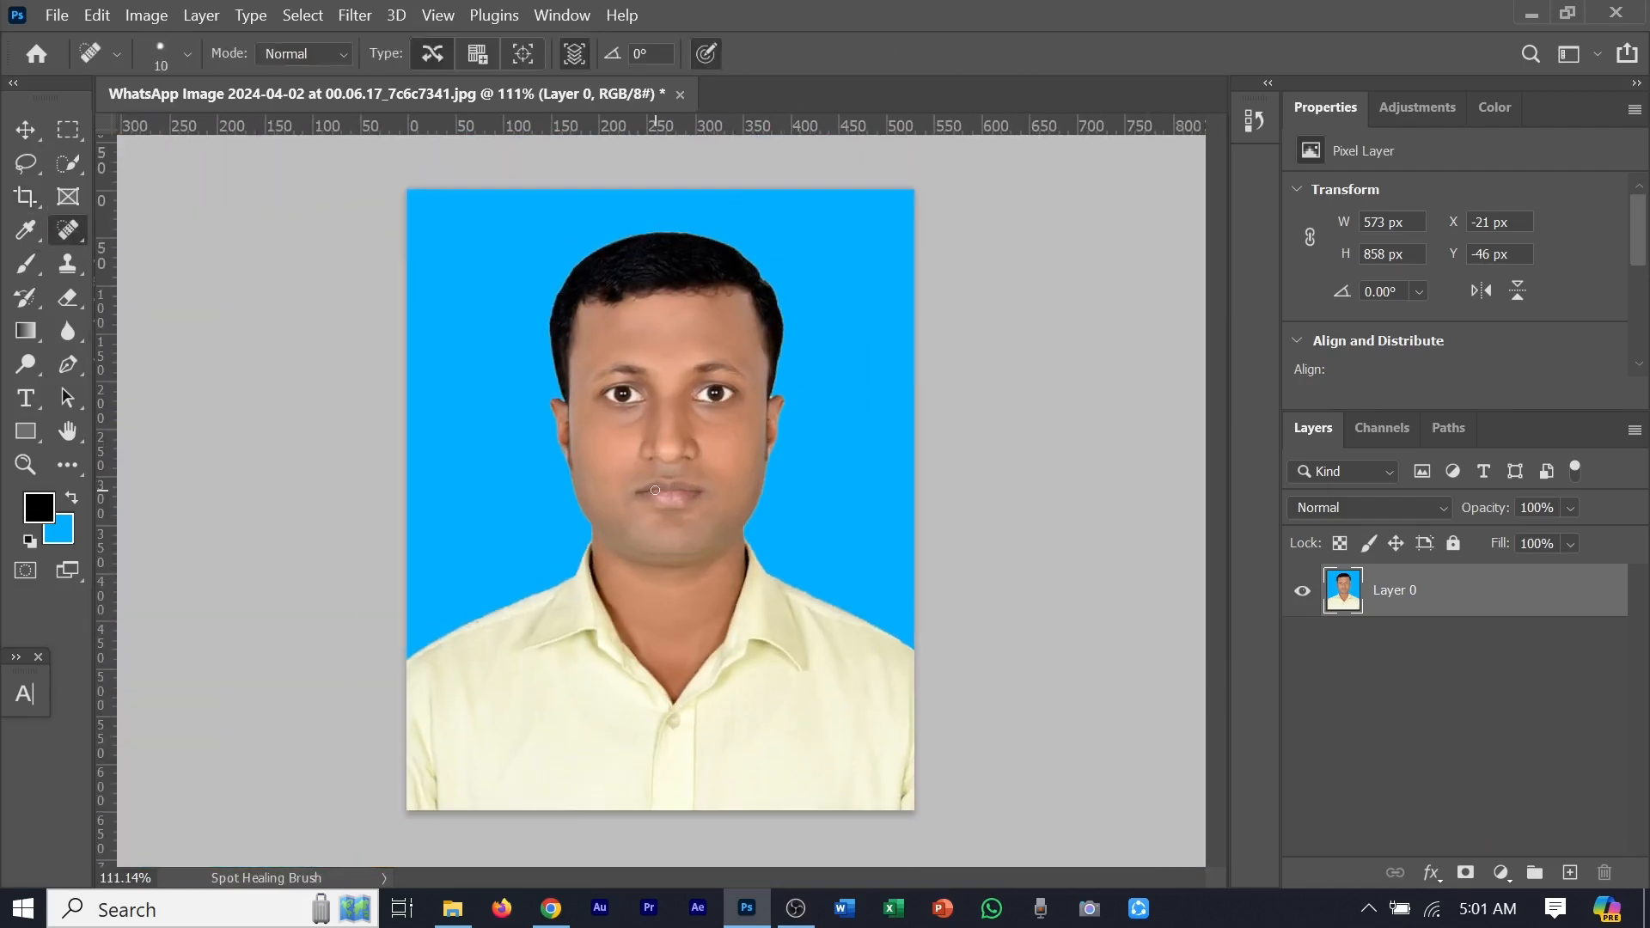
Brighten the portrait with a Curves adjustment and switch to the Burn tool for the hair
key(ctrl+m)
key(Escape)
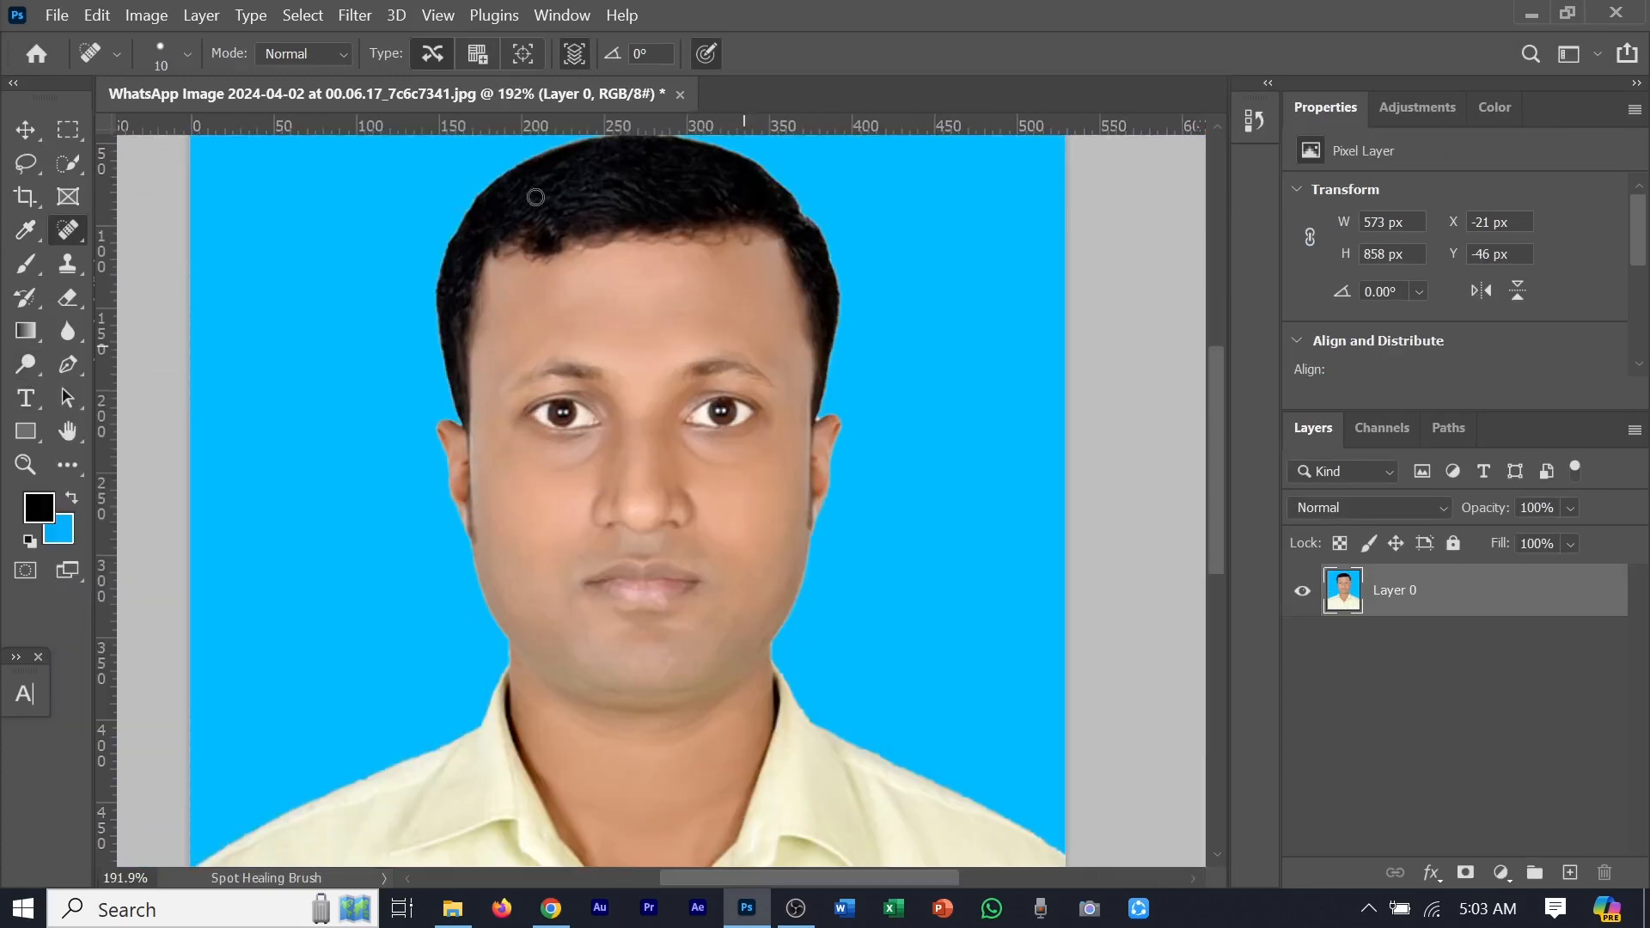
click(25, 364)
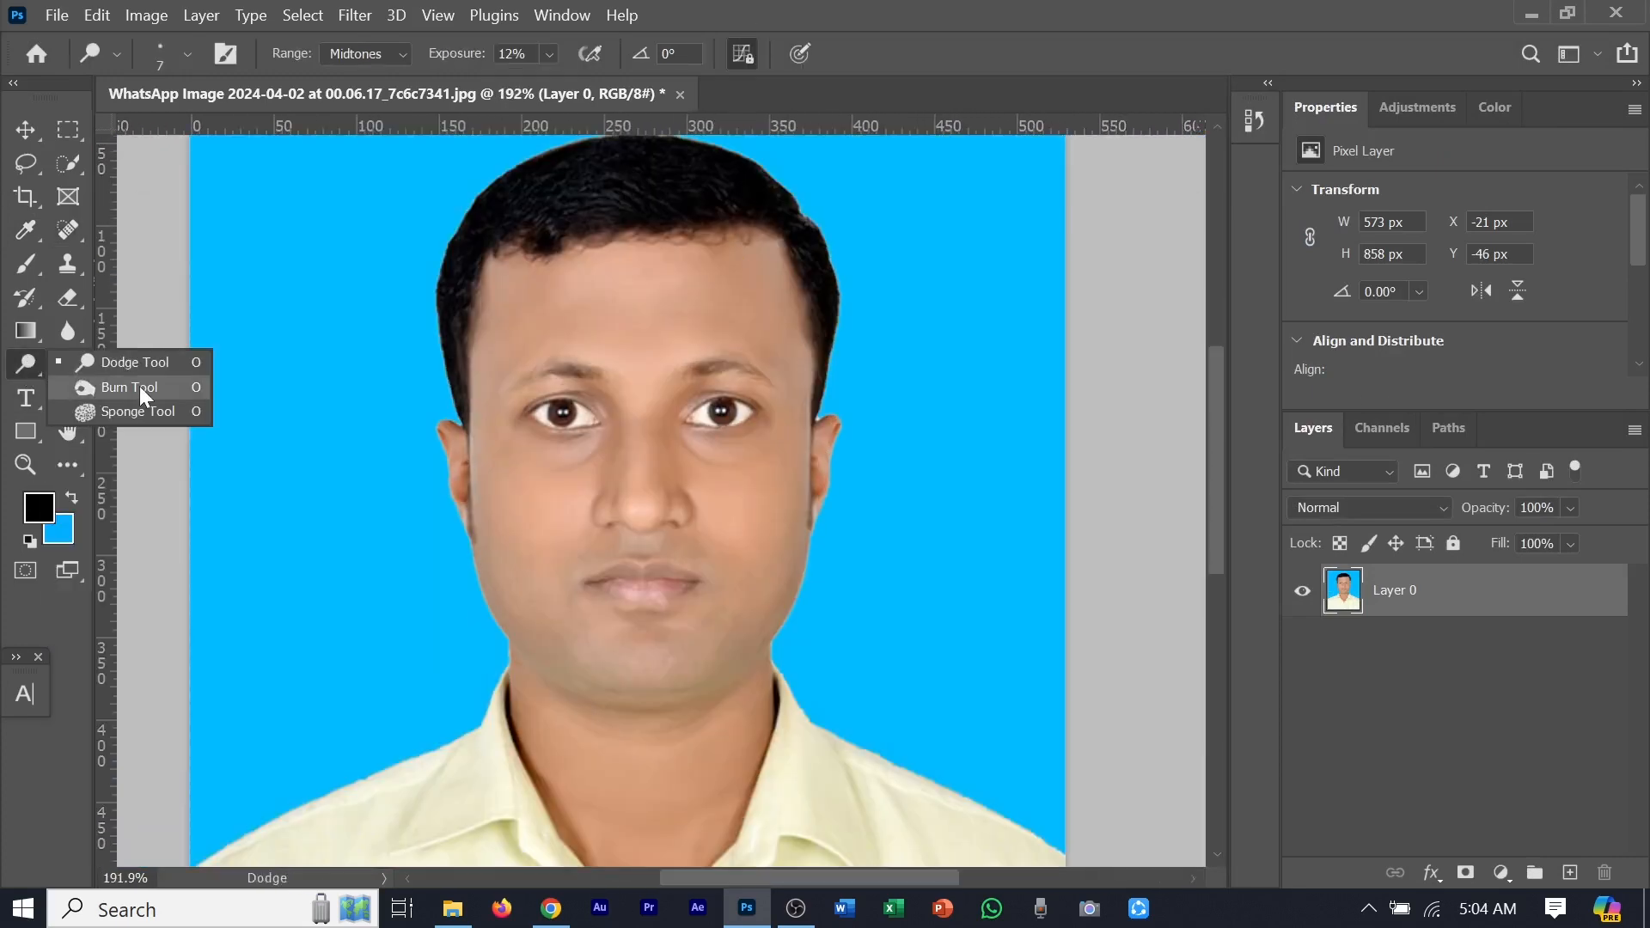
click(139, 389)
scroll(344, 258, down, 1)
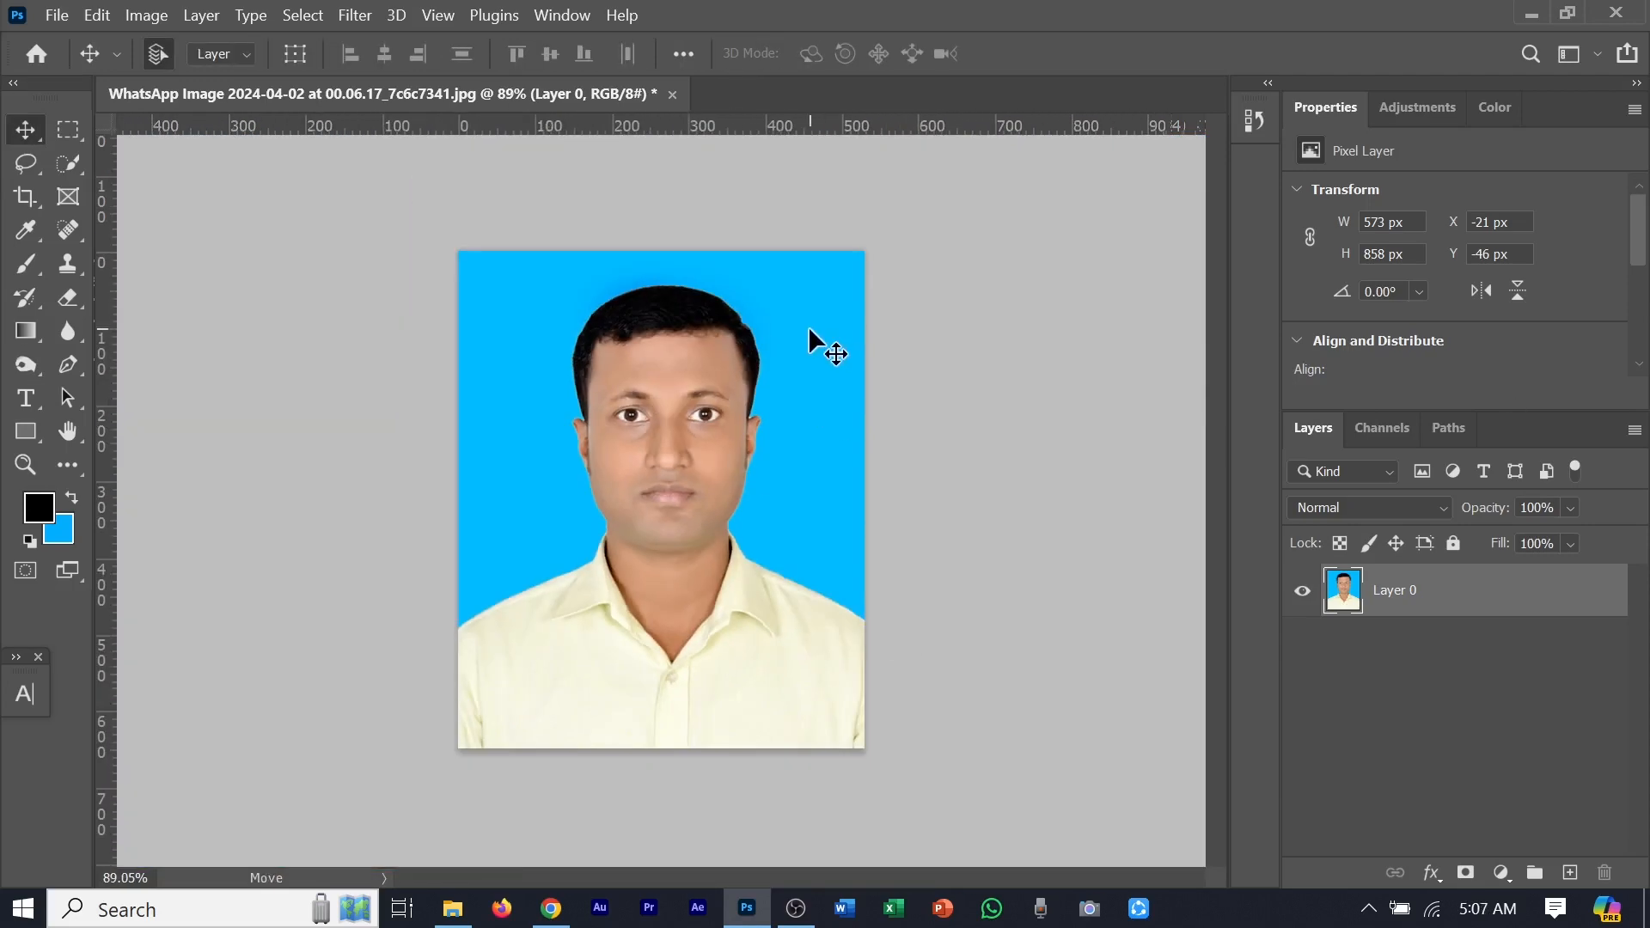
Select the blue background around the man with Quick Selection and fill it with white (#ffffff)
key(w)
drag(507, 418, 812, 276)
scroll(812, 275, up, 4)
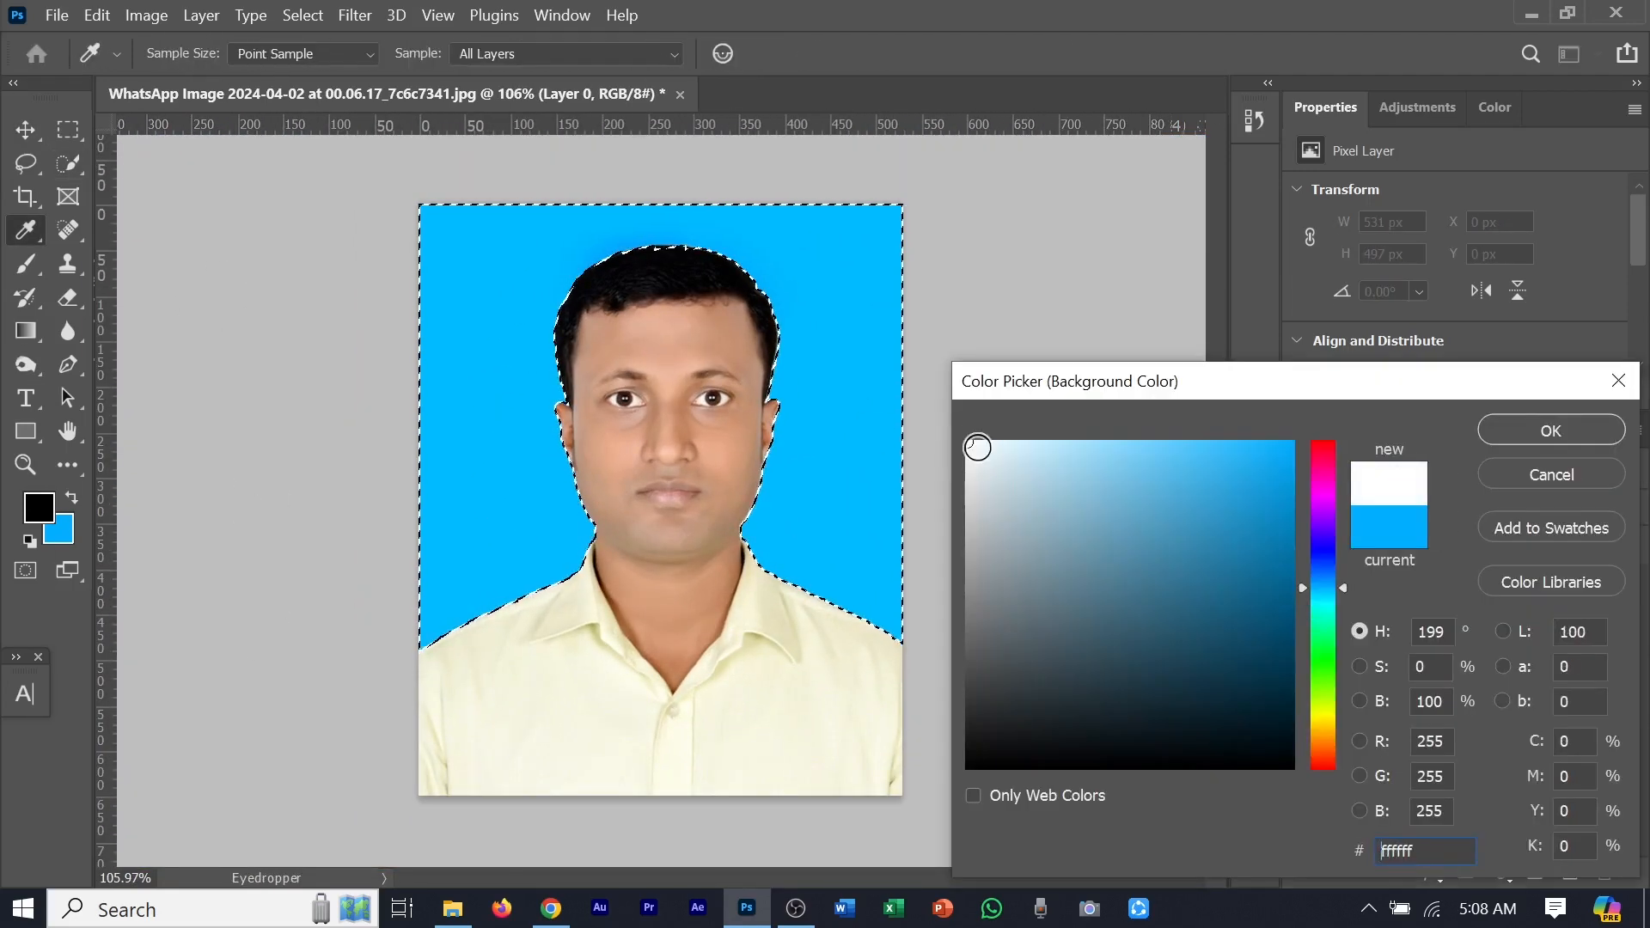
key(Return)
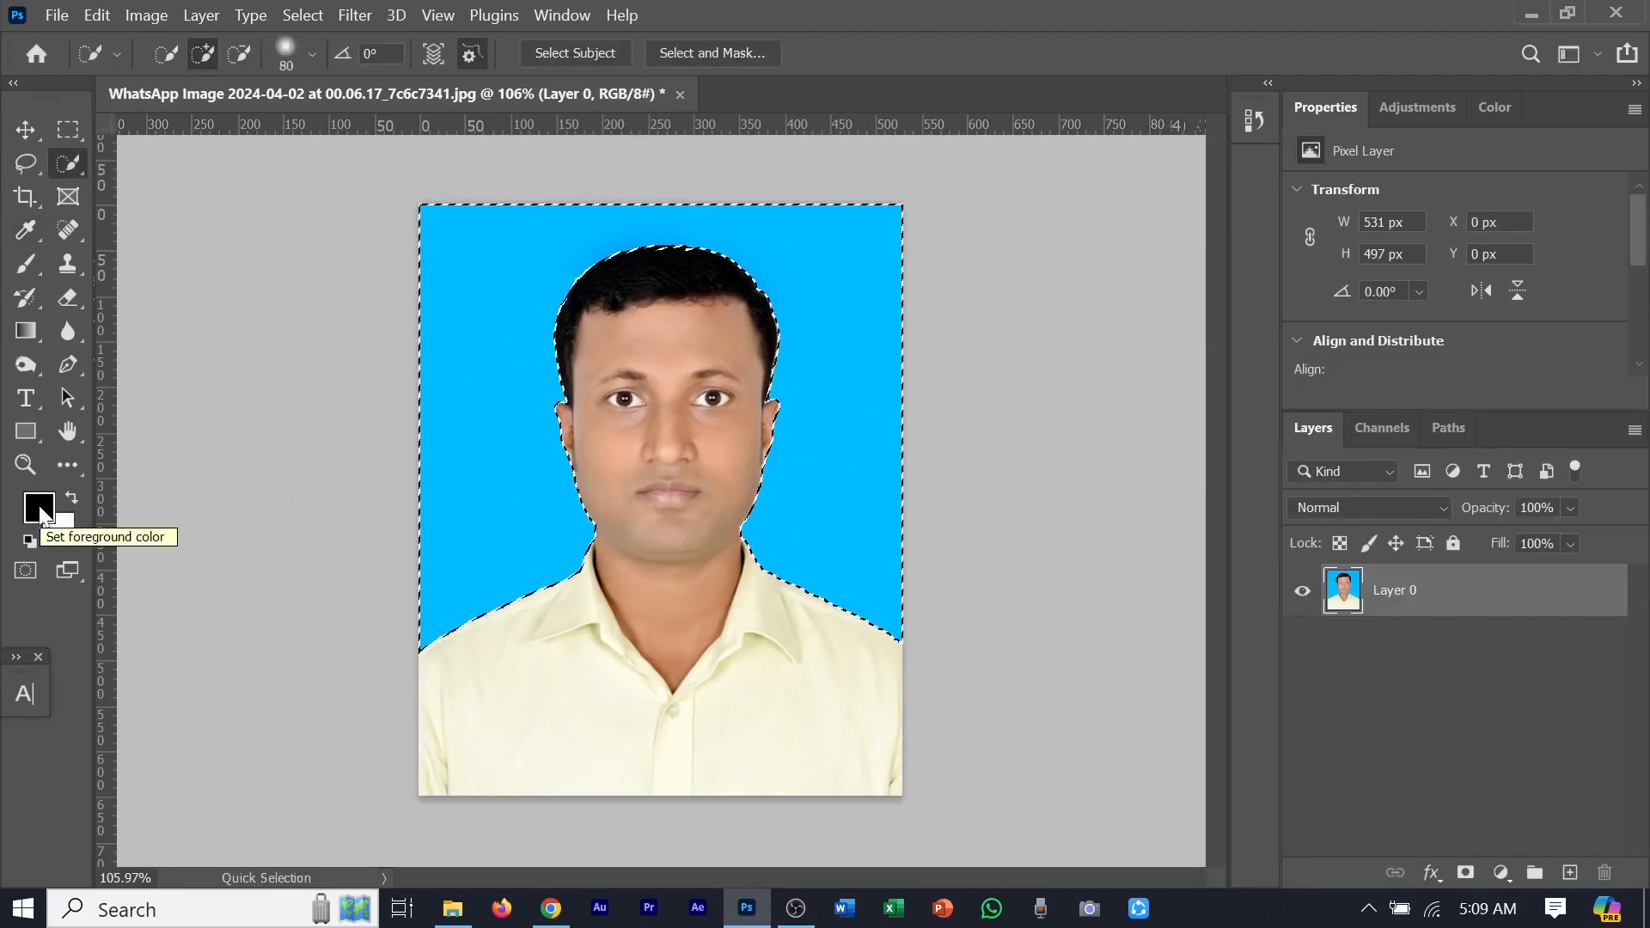
key(ctrl+BackSpace)
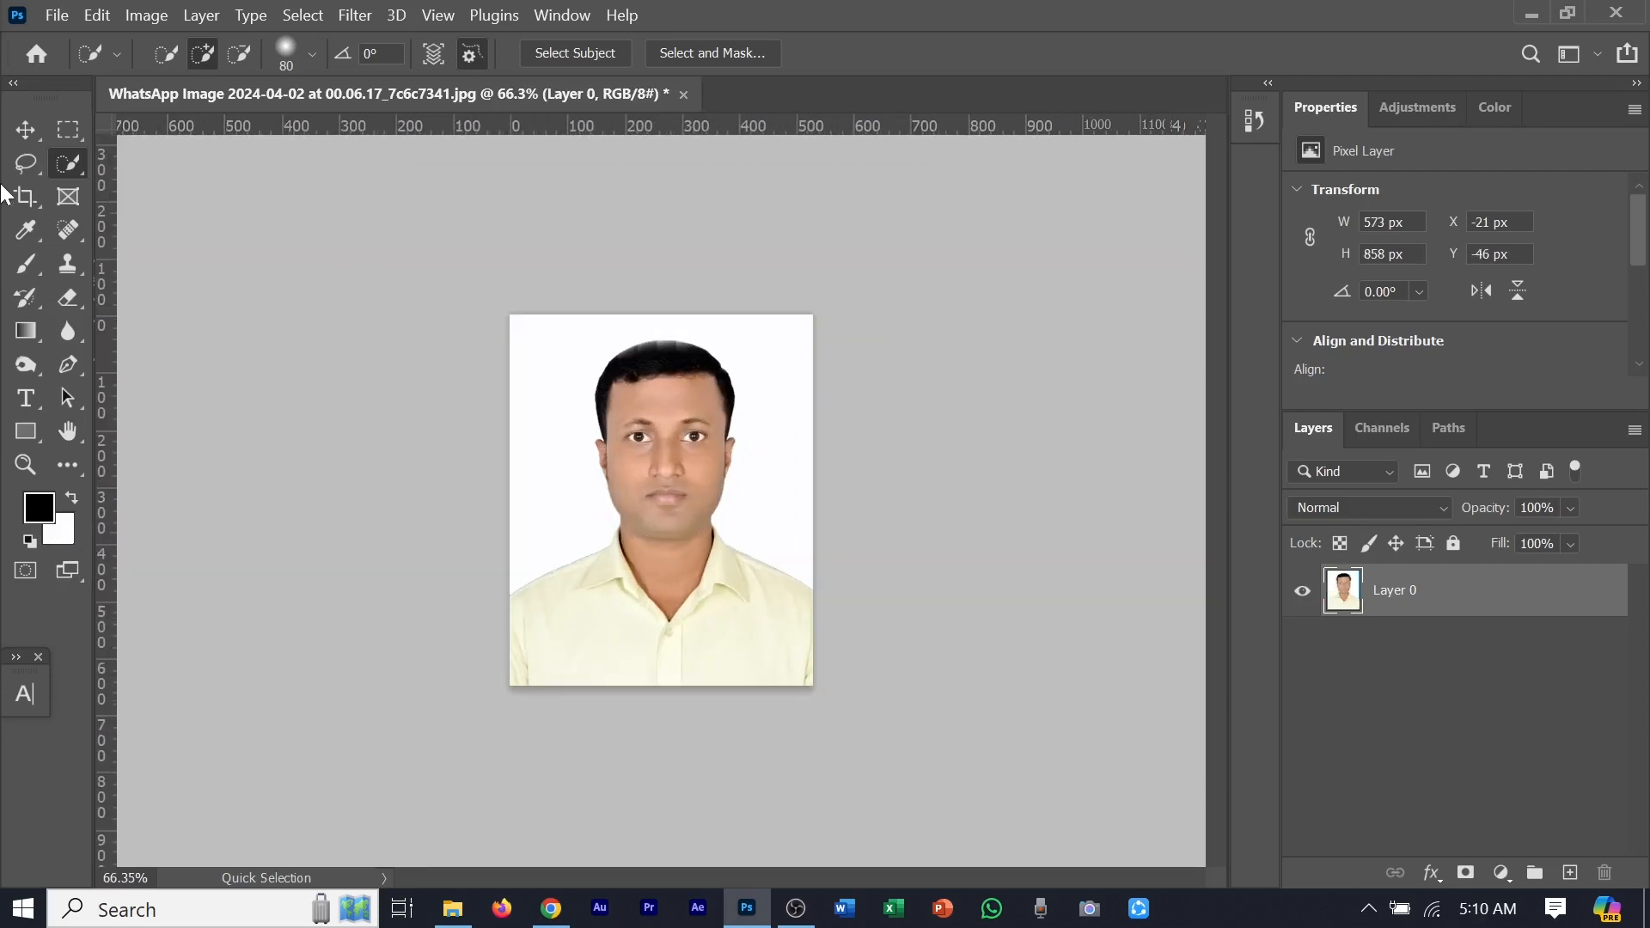
Create a new blank document for the print sheet and go back to the photo with the Move tool
key(ctrl+n)
click(477, 95)
click(25, 130)
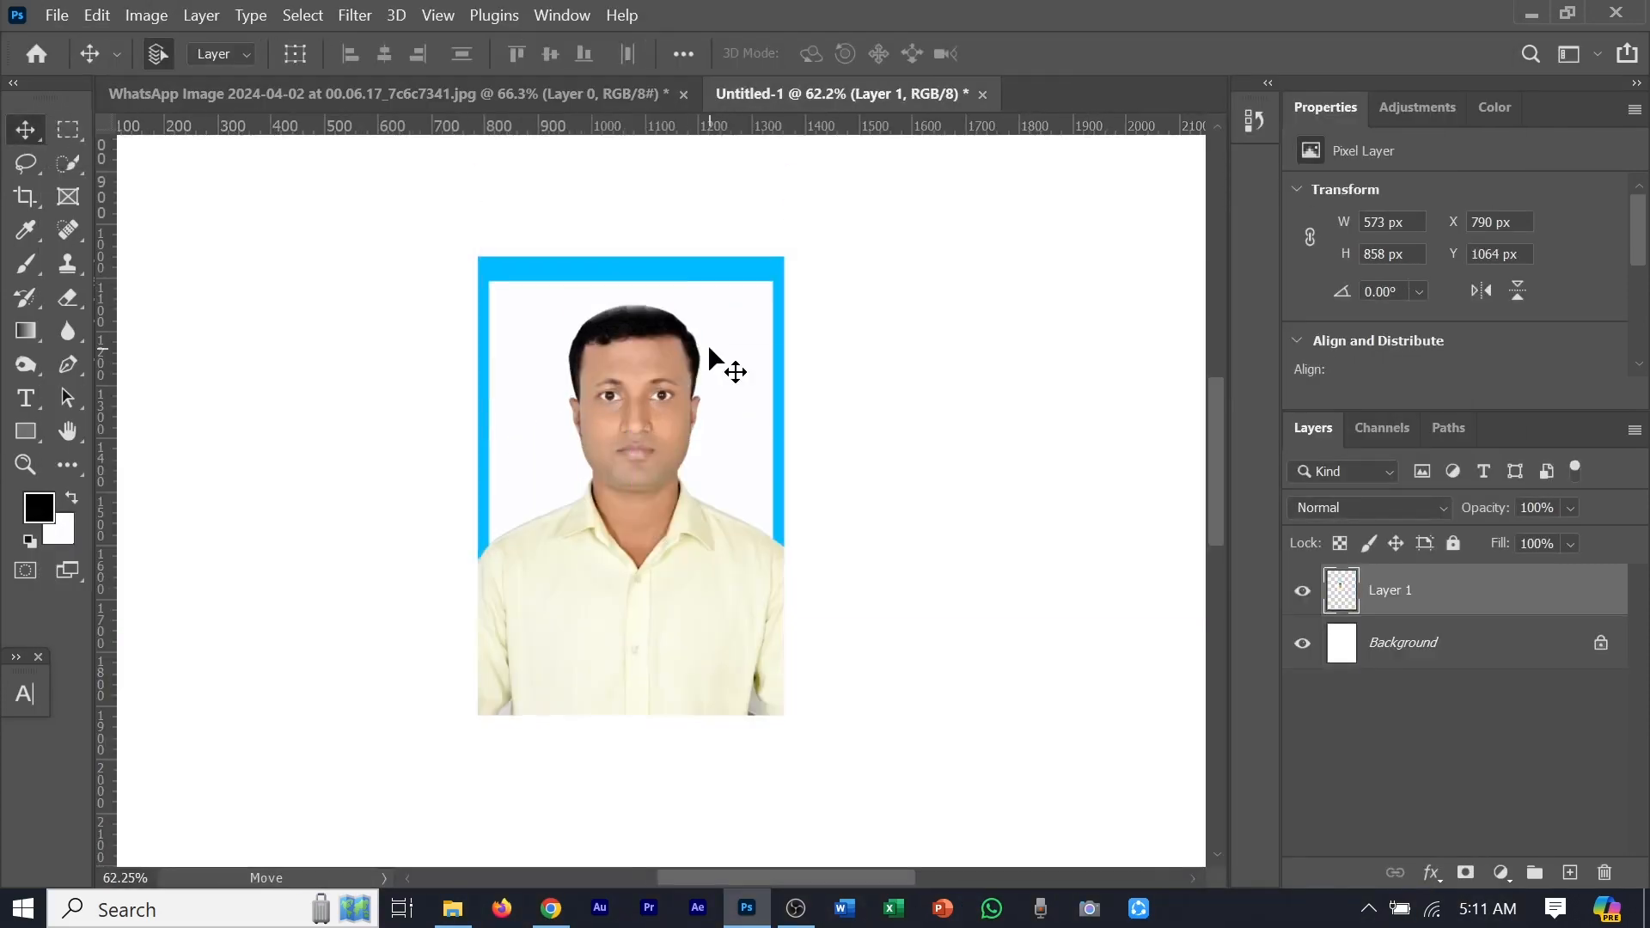
Undo the photo copy with the blue border in the new document and try bringing the photo over again
key(ctrl+z)
key(ctrl+Tab)
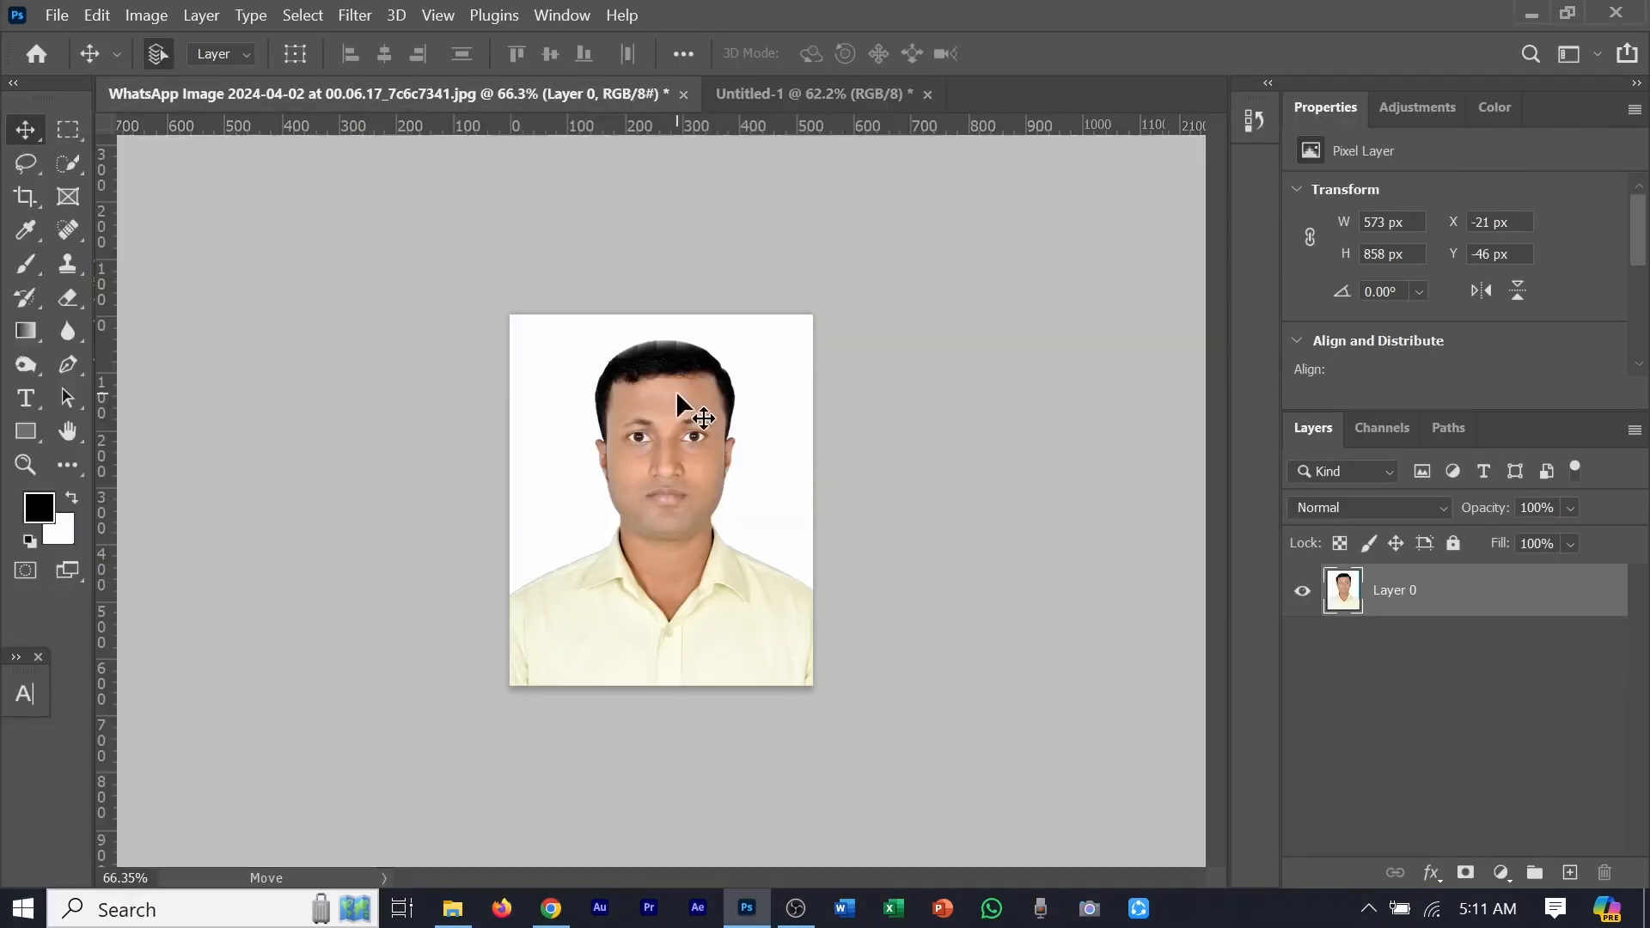
drag(675, 391, 633, 450)
key(ctrl+Tab)
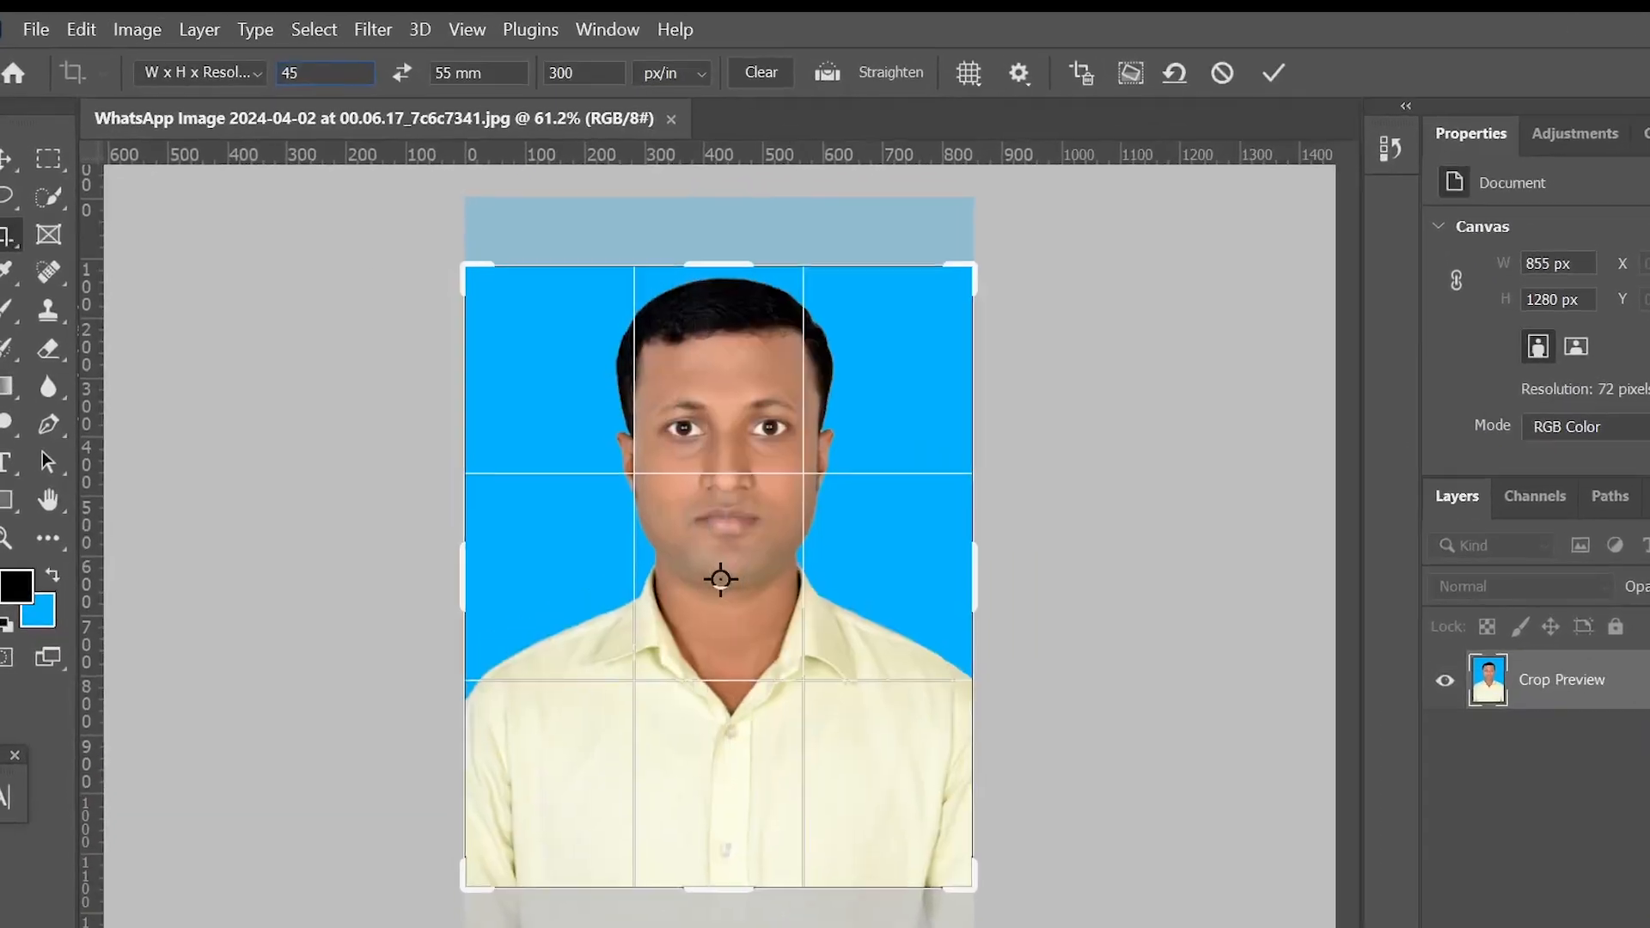
Set the crop size to 45 mm wide and 55 mm high with a resolution of 300 px/in
text(45m)
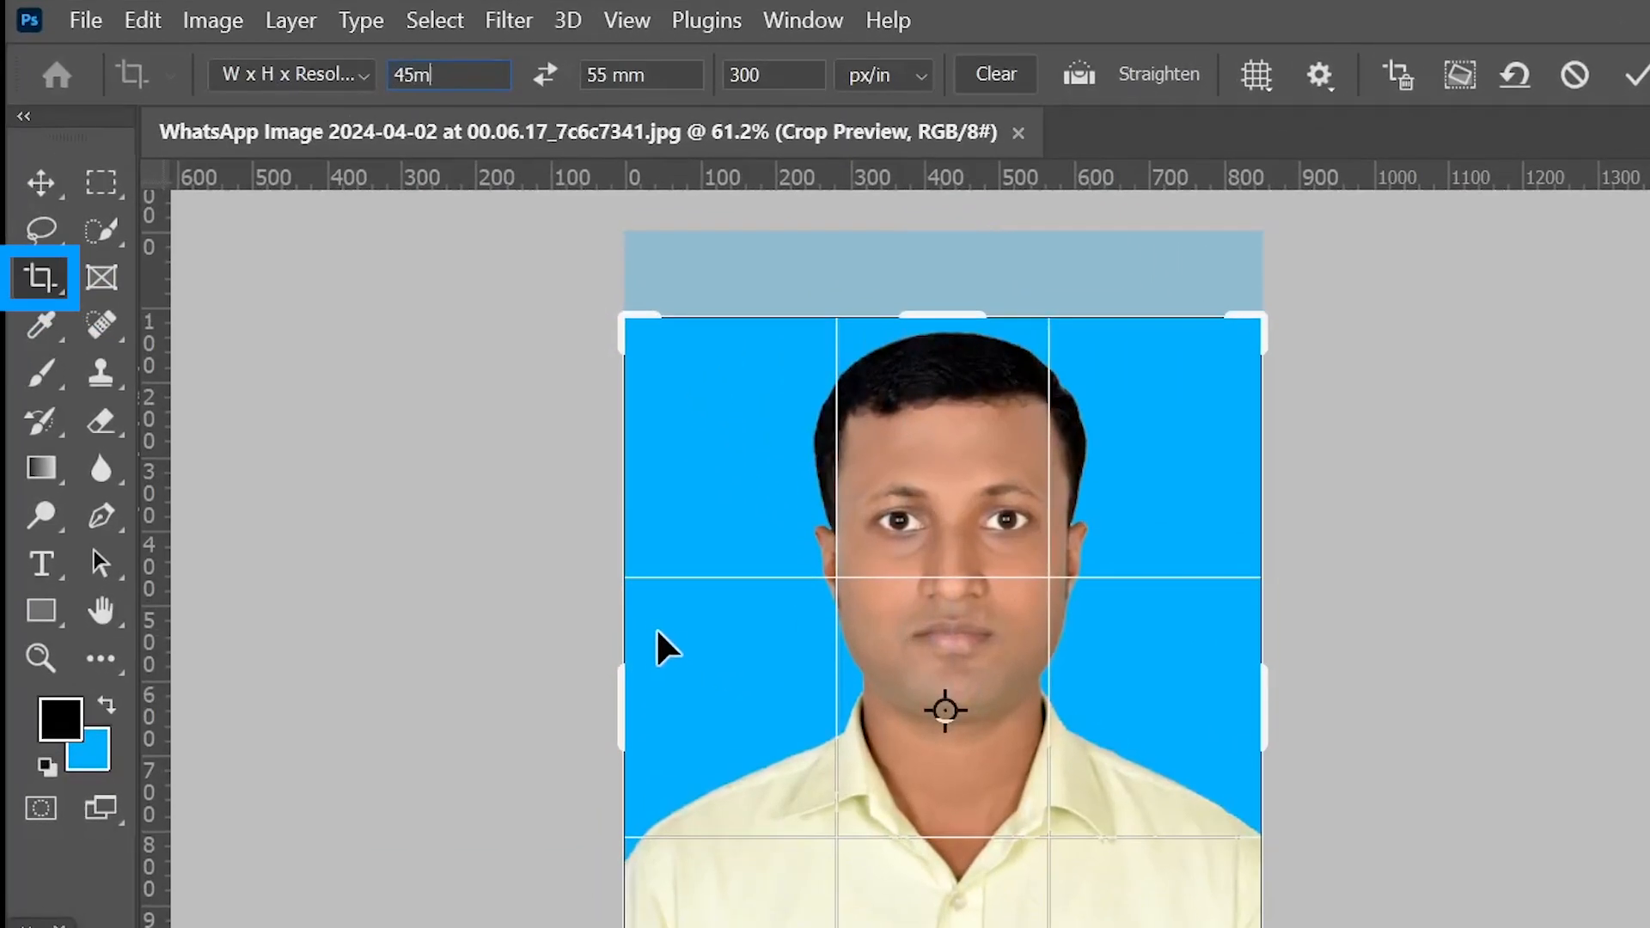
text(m)
key(Tab)
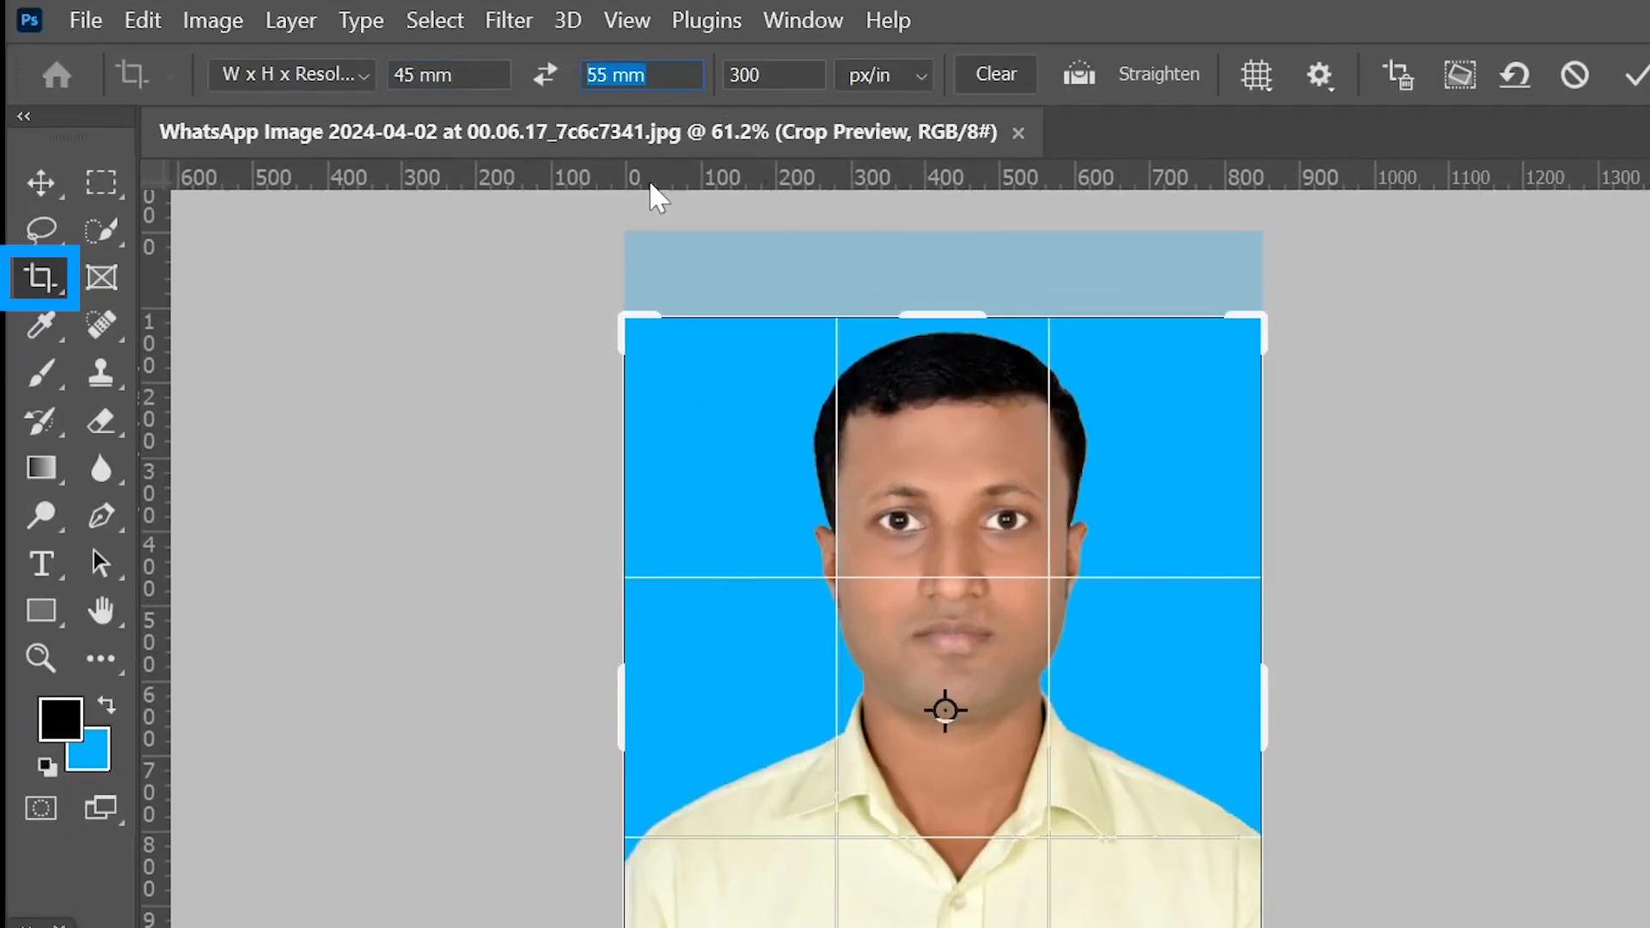
text(55)
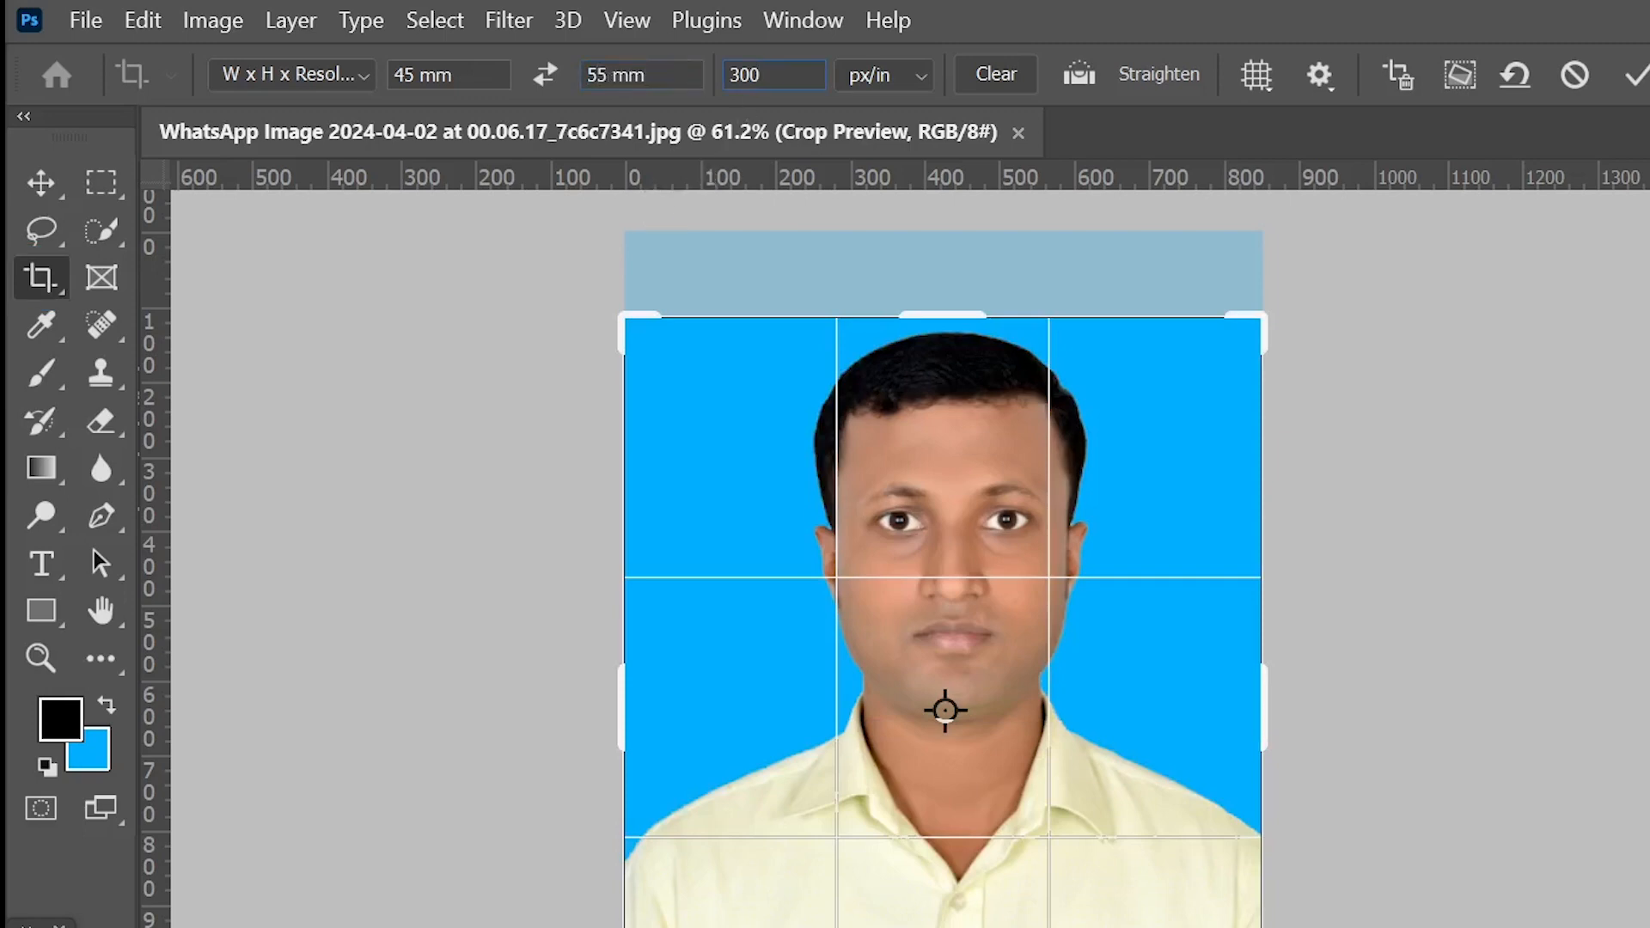
key(Return)
text(300)
key(Return)
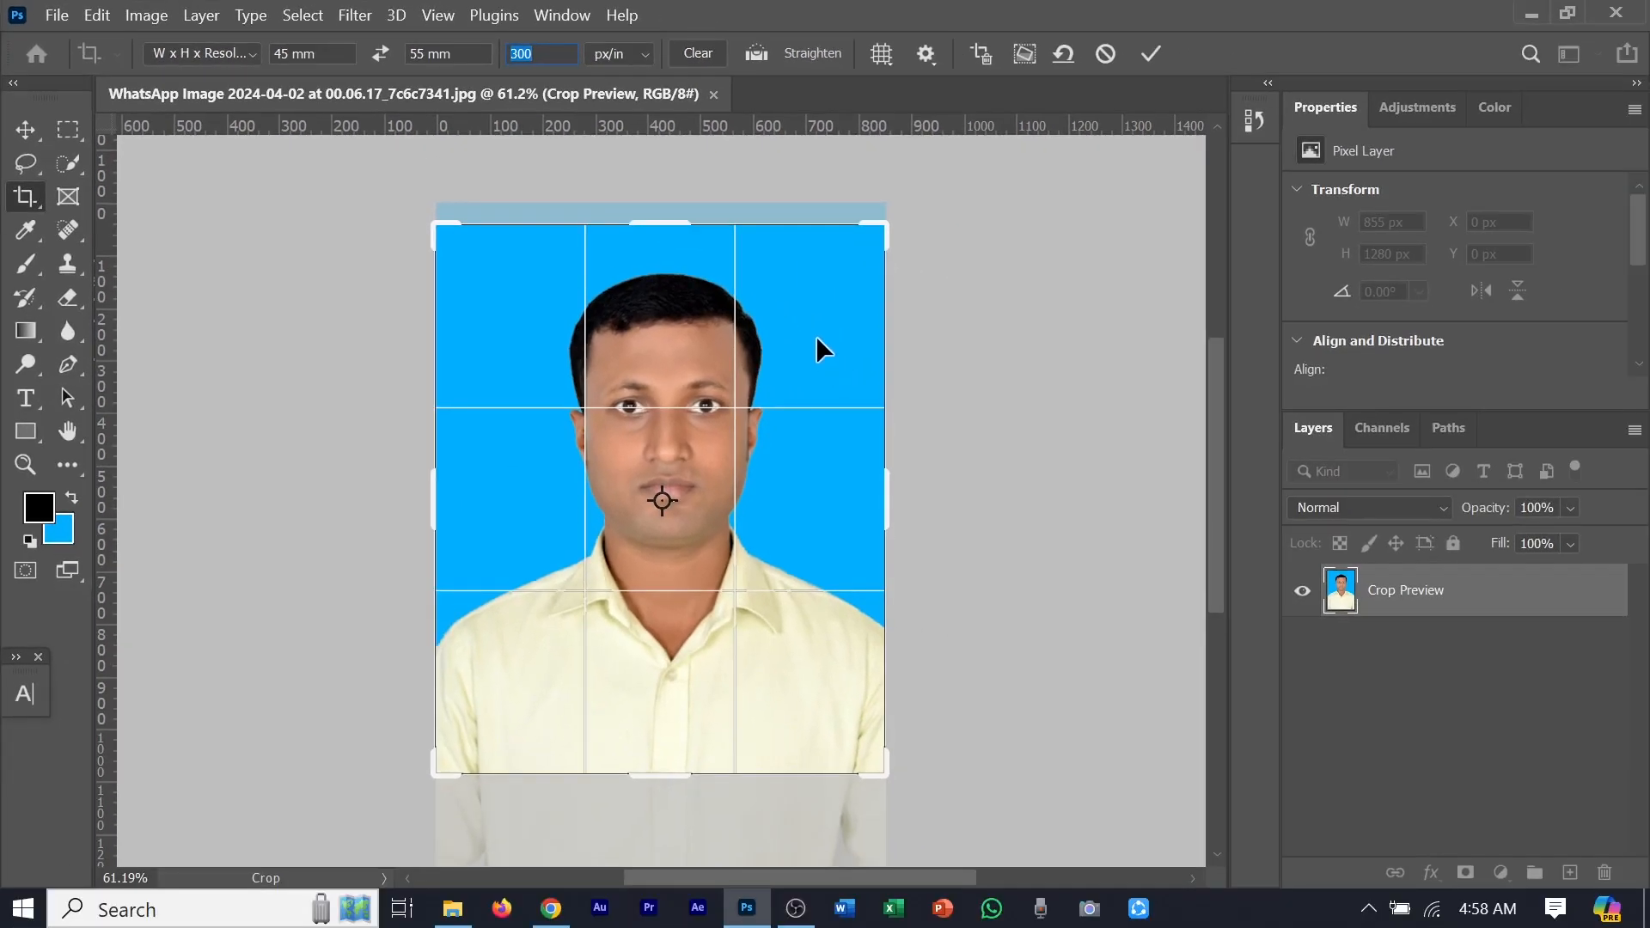
Reposition the portrait and tighten the crop frame around the head and shoulders, and apply the crop
drag(801, 358, 799, 342)
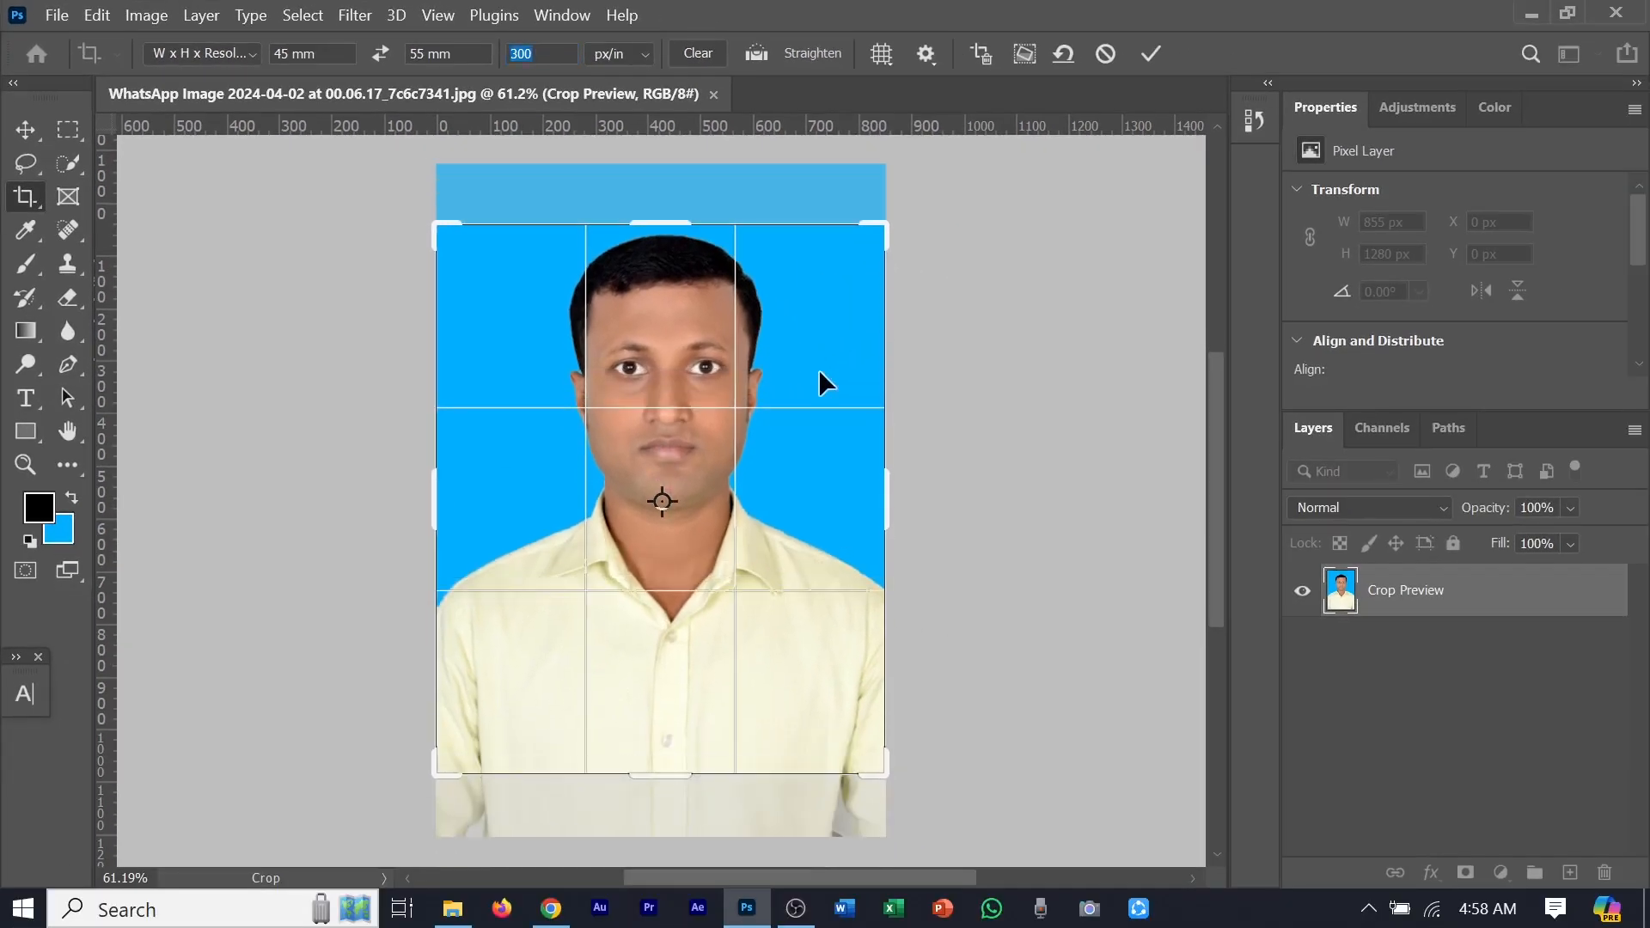
drag(892, 221, 860, 248)
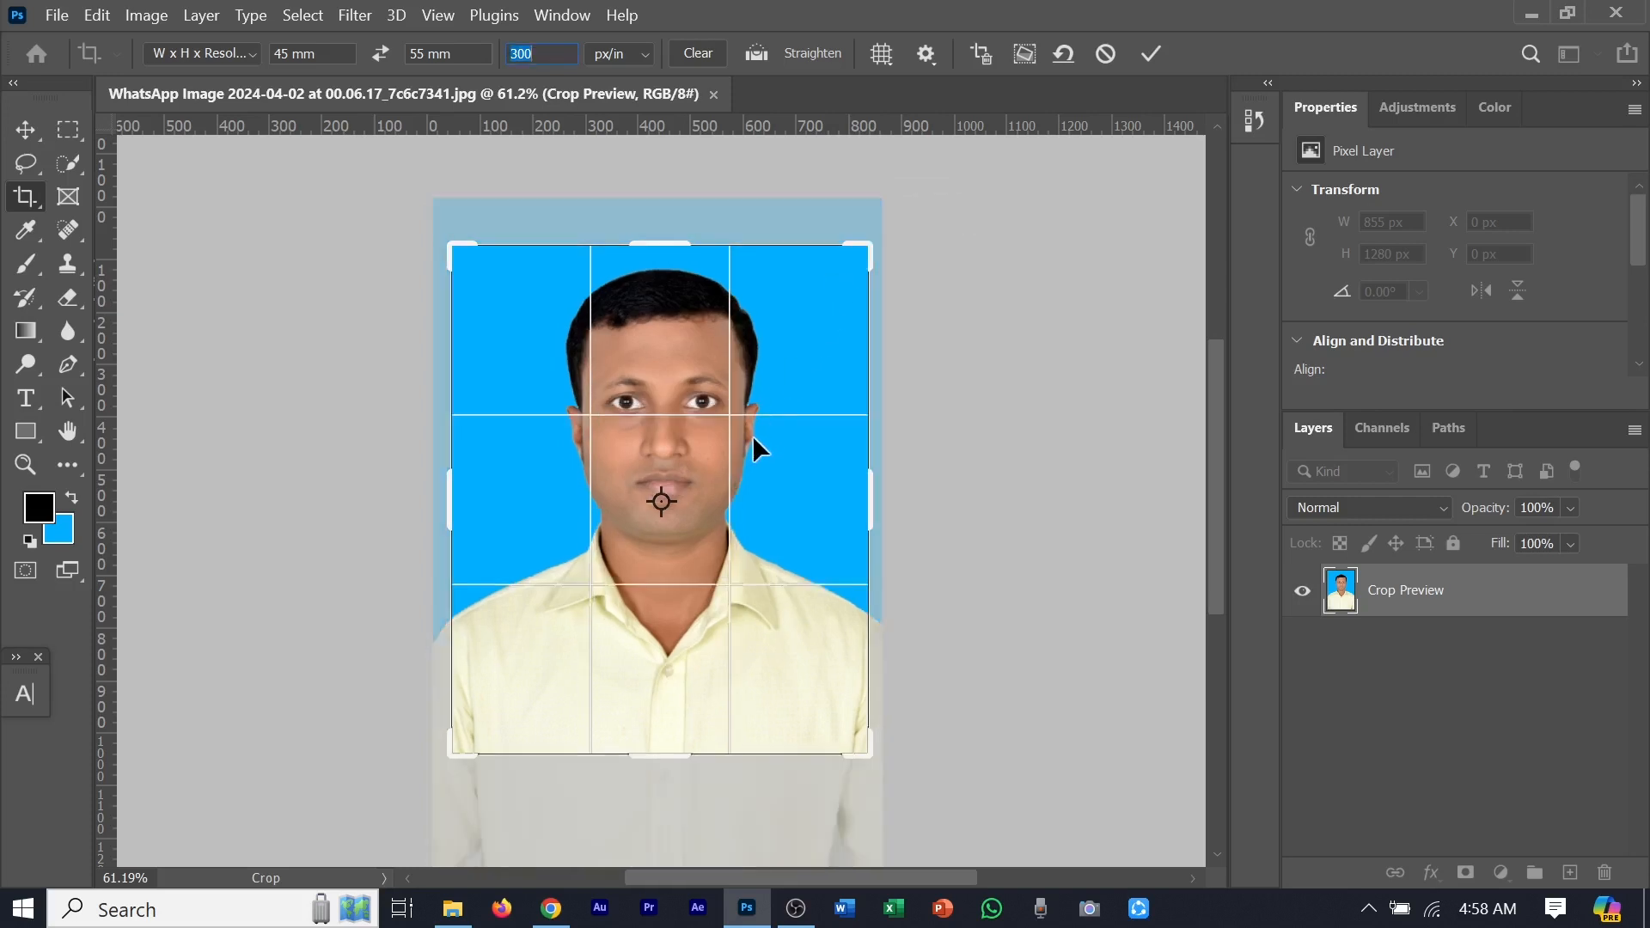
click(1152, 54)
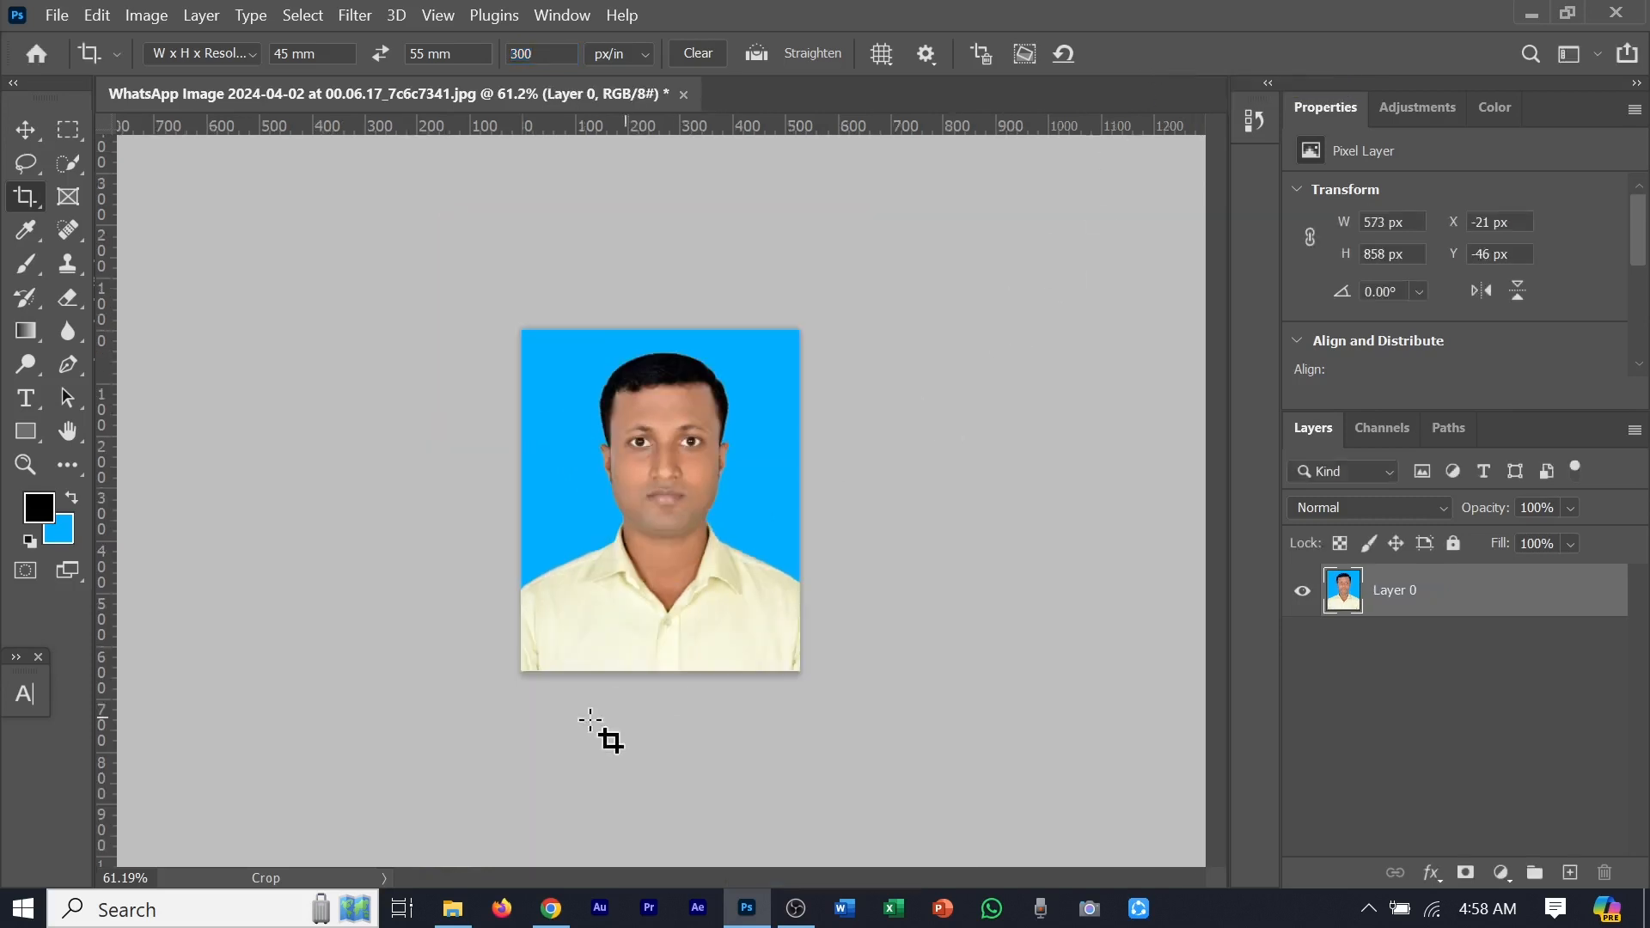
Examine the cropped face up close for spots and blemishes on the cheeks and around the eyes
key(ctrl+plus)
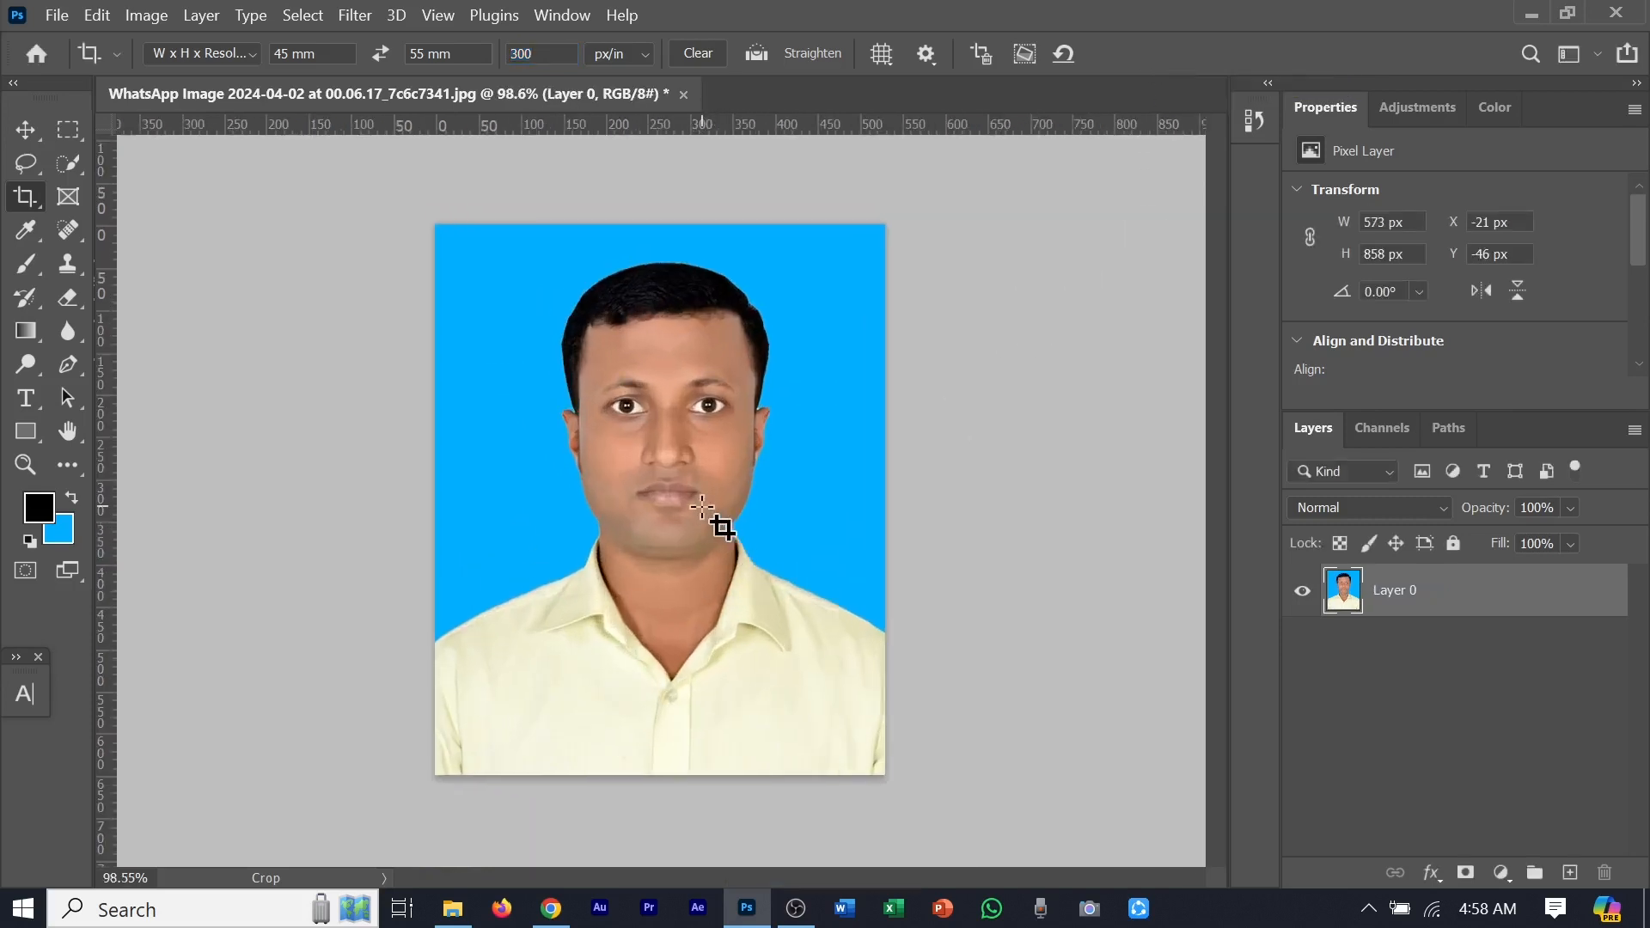
scroll(702, 507, up, 6)
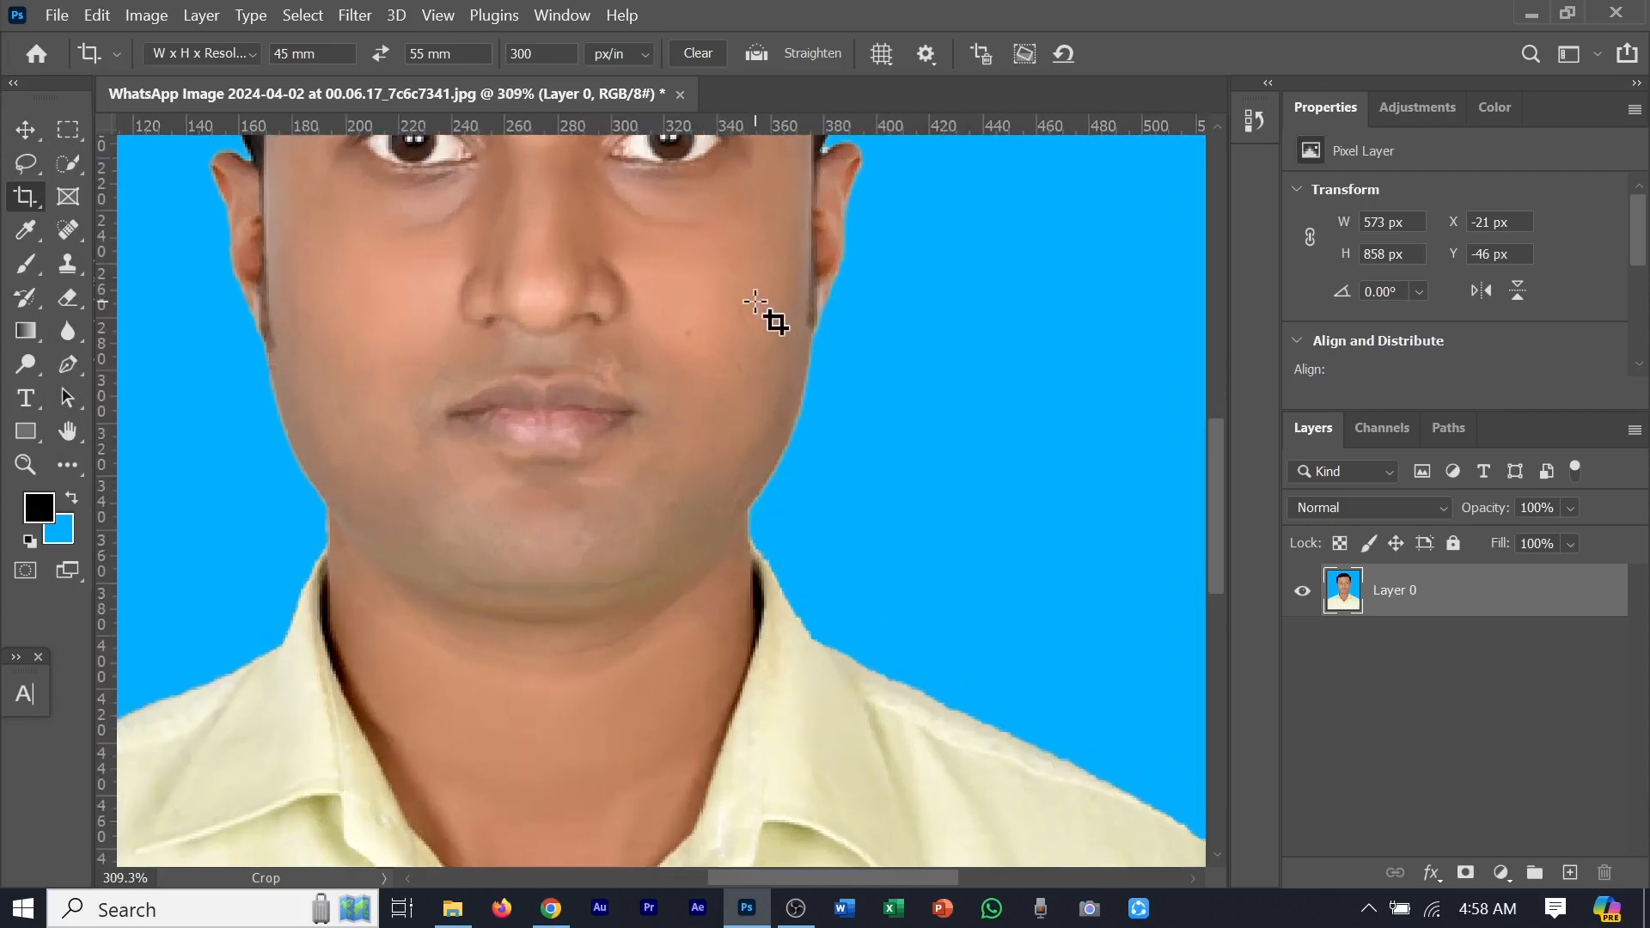
scroll(755, 302, up, 2)
scroll(684, 368, up, 2)
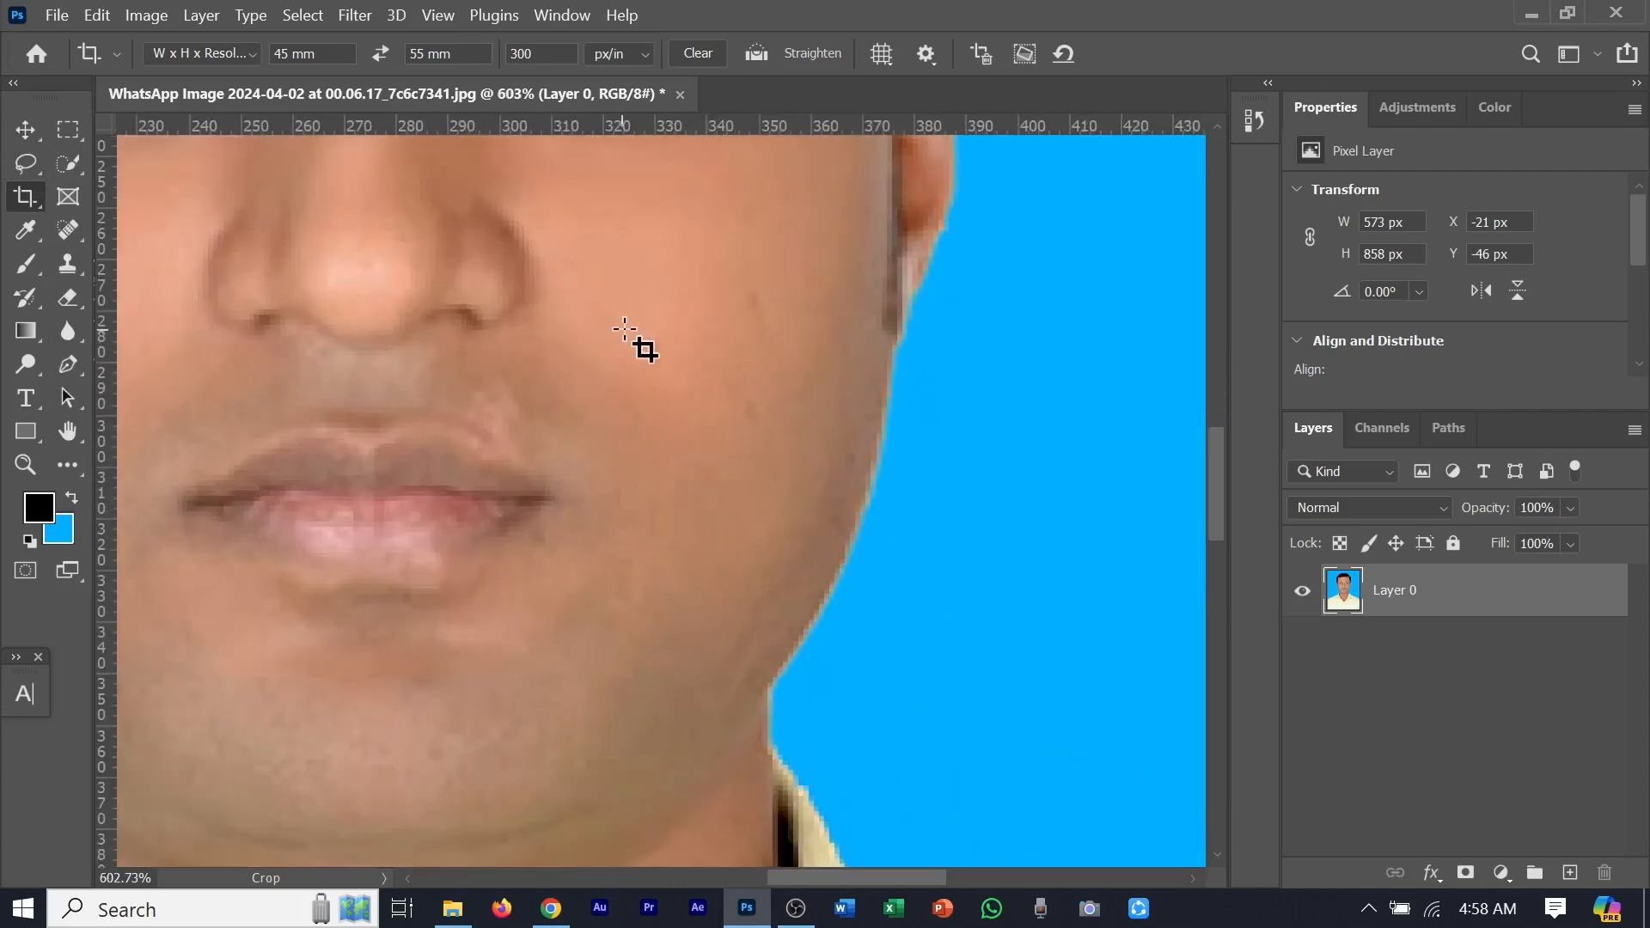
drag(597, 269, 670, 618)
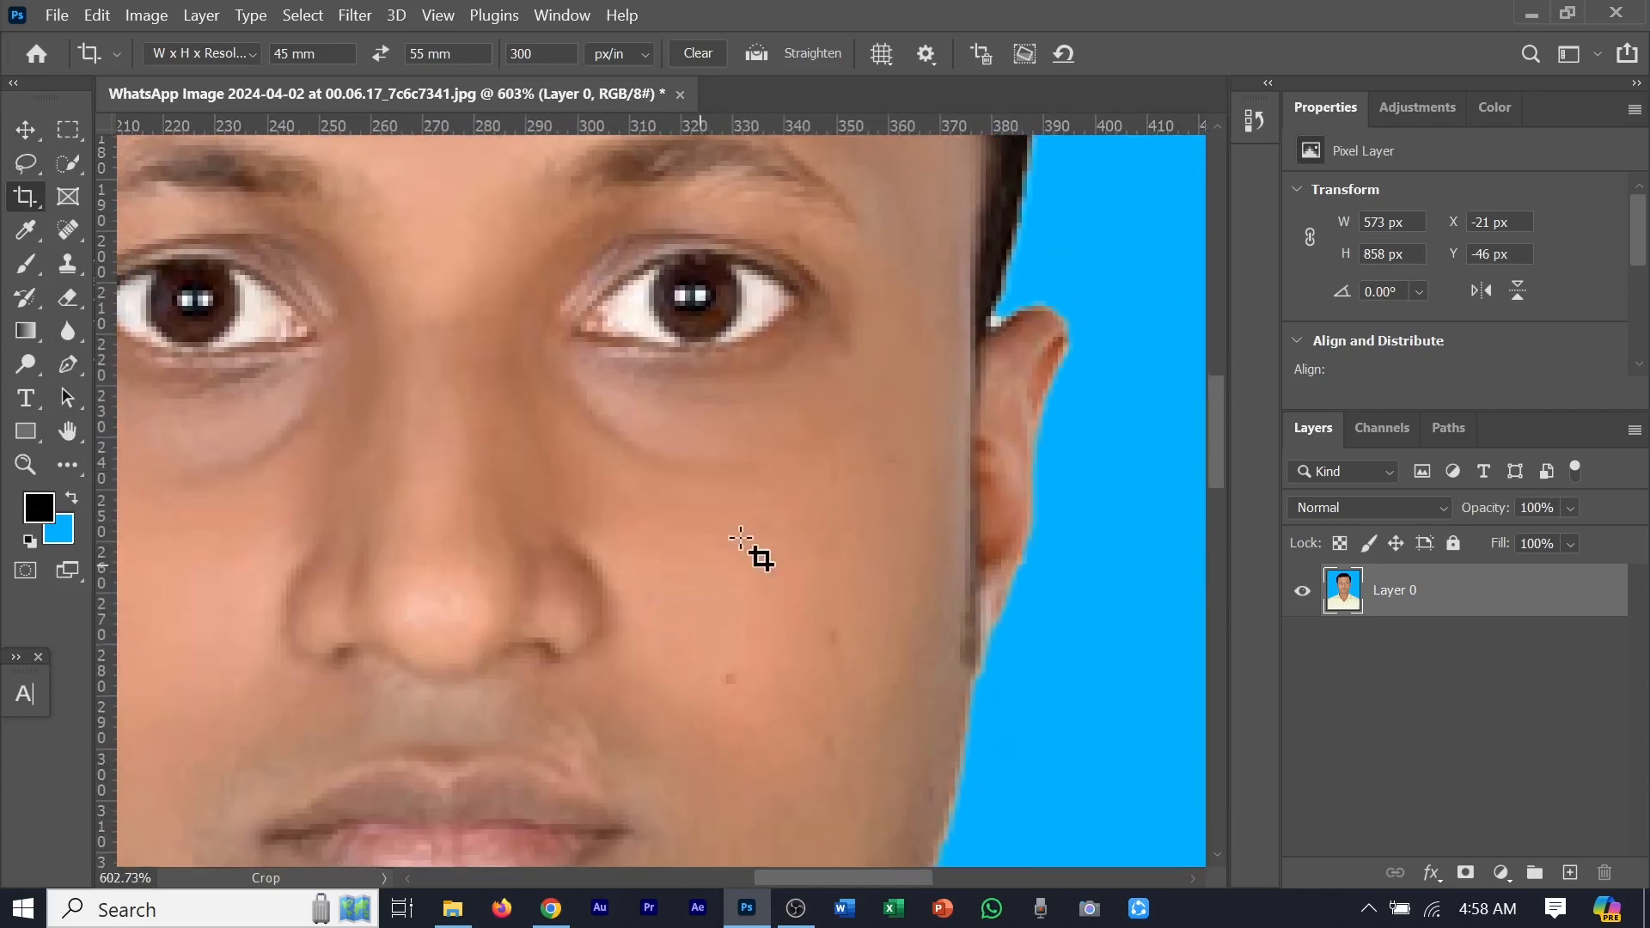
scroll(769, 546, down, 2)
scroll(762, 553, down, 3)
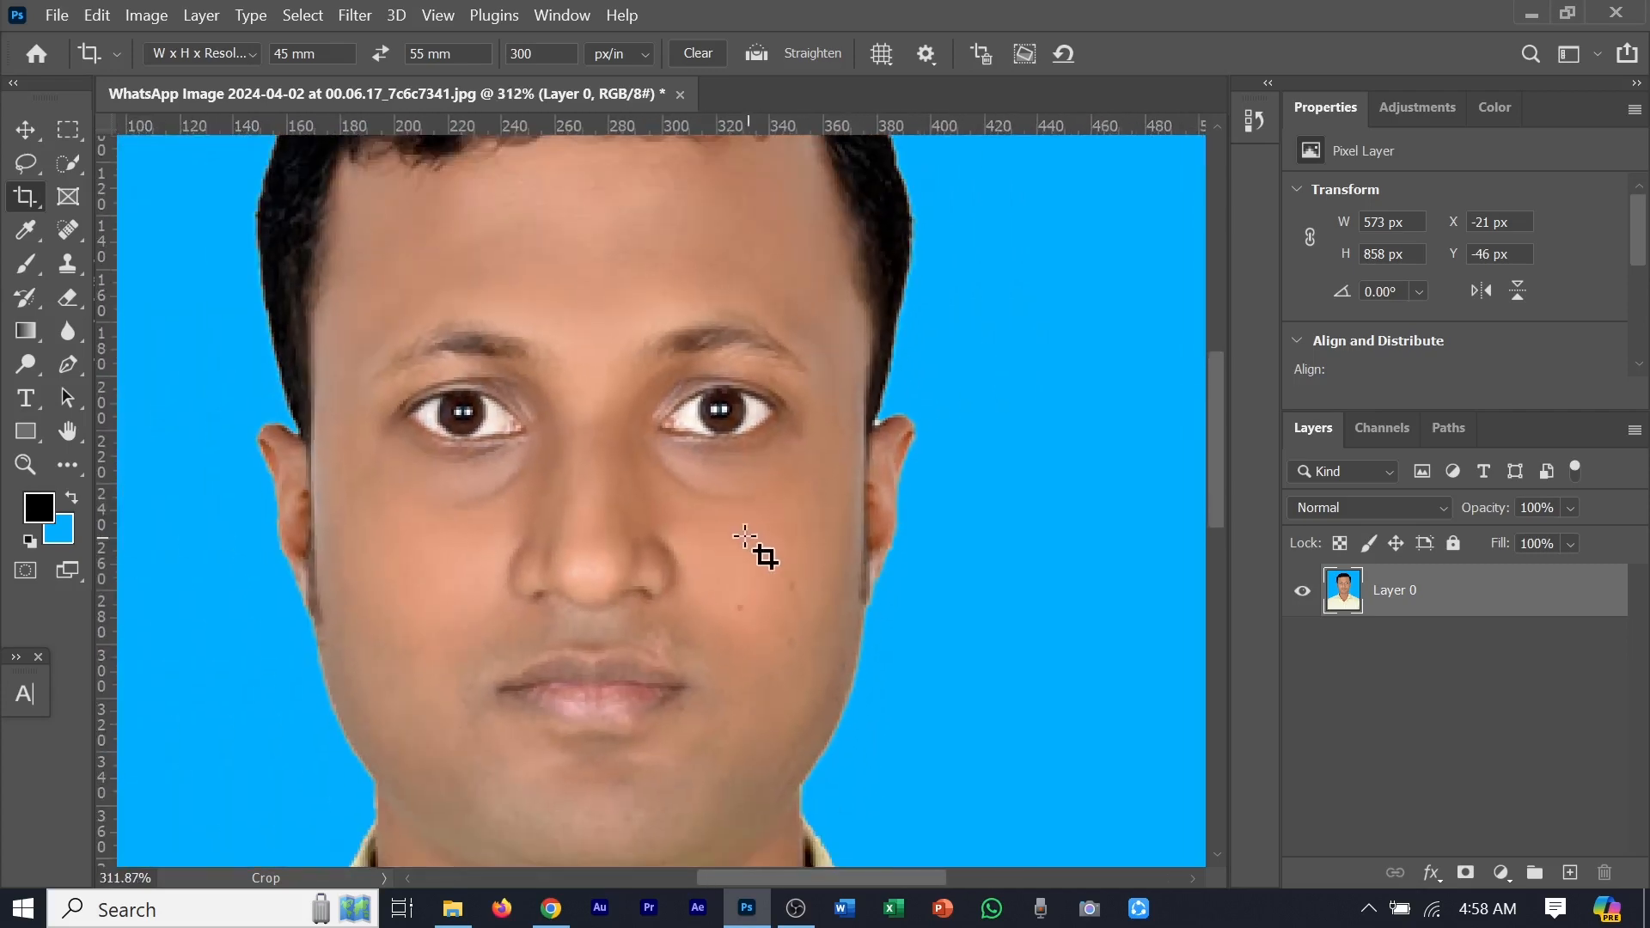
scroll(721, 326, down, 1)
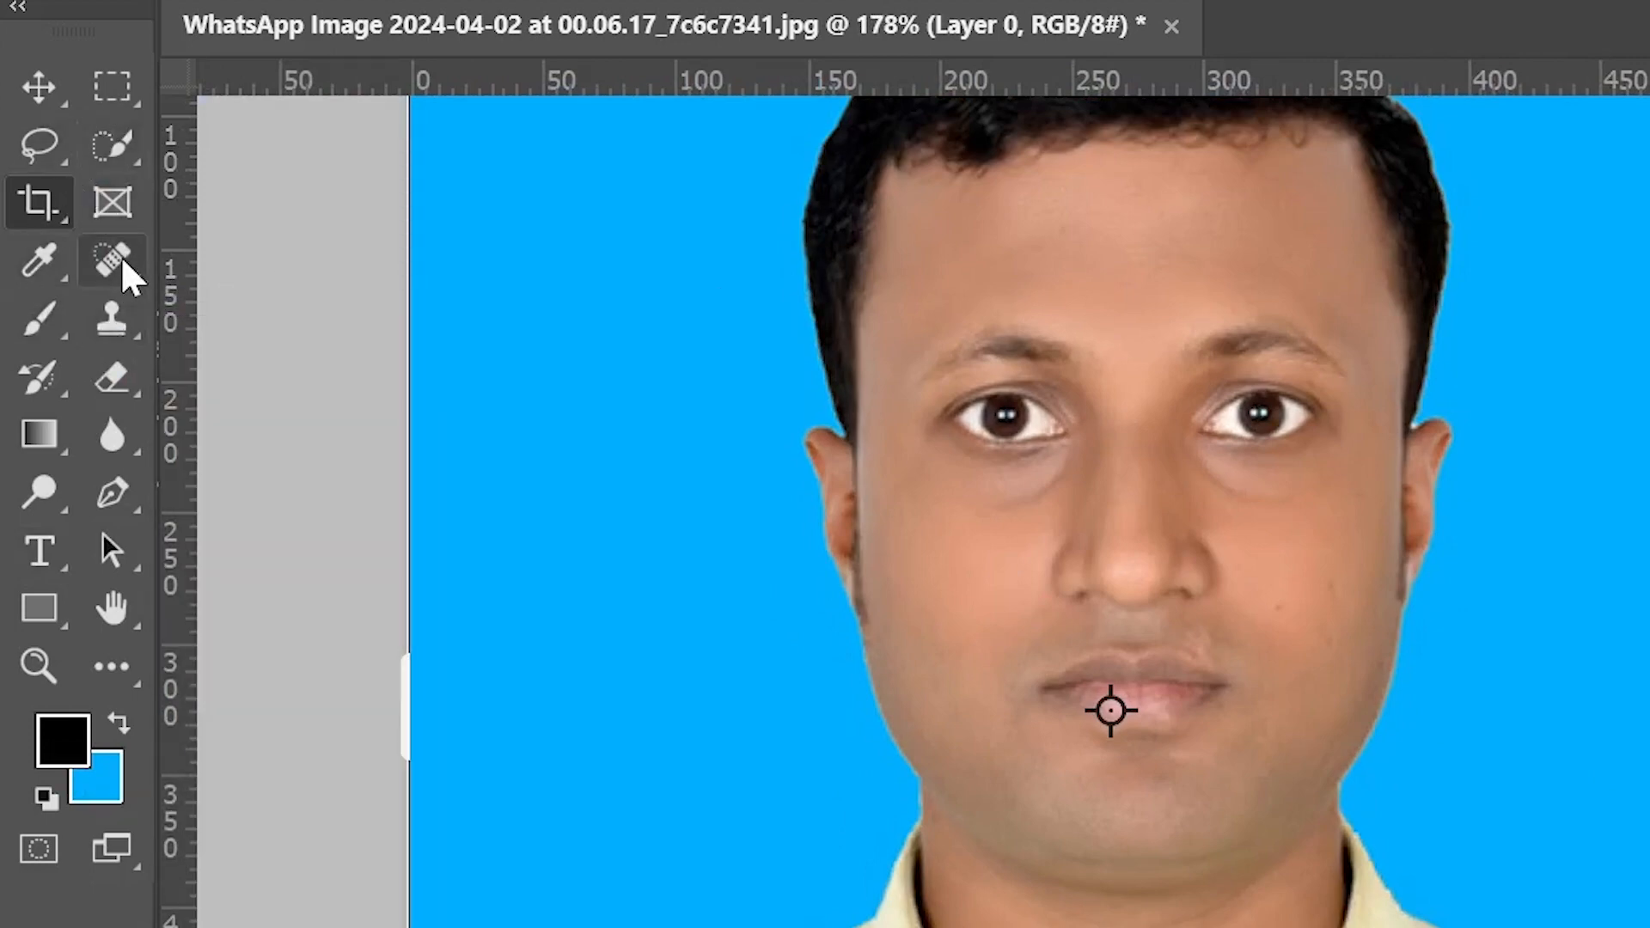
Remove the small dark spots on the cheek beside the nose with the Spot Healing Brush at size 10
drag(120, 273, 288, 267)
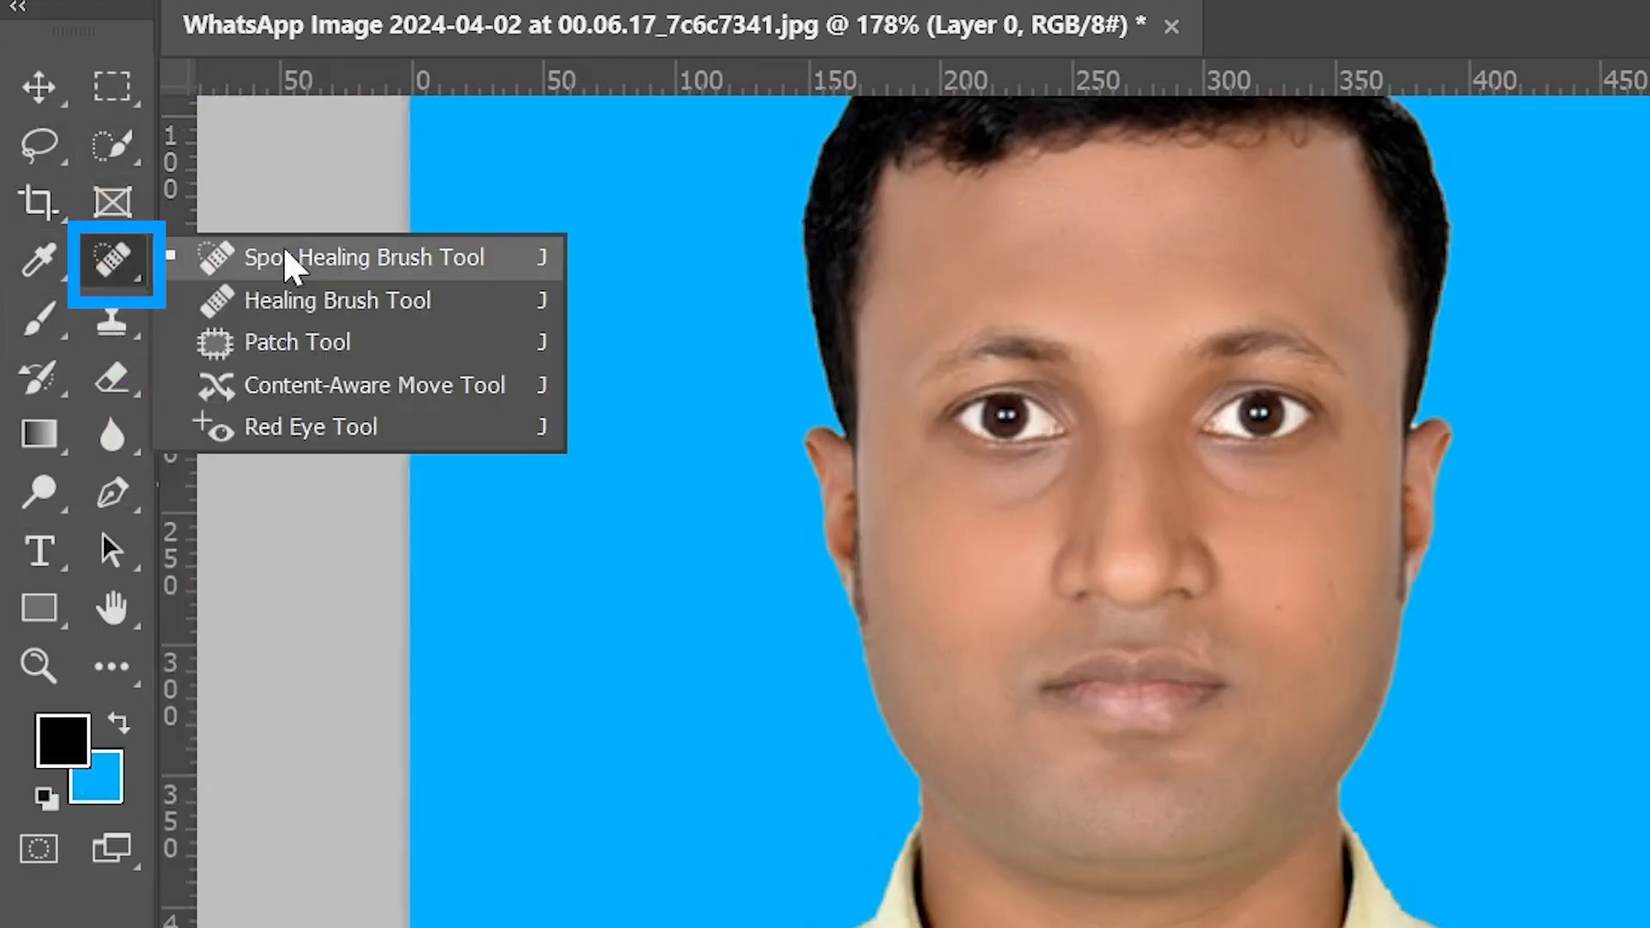
click(288, 266)
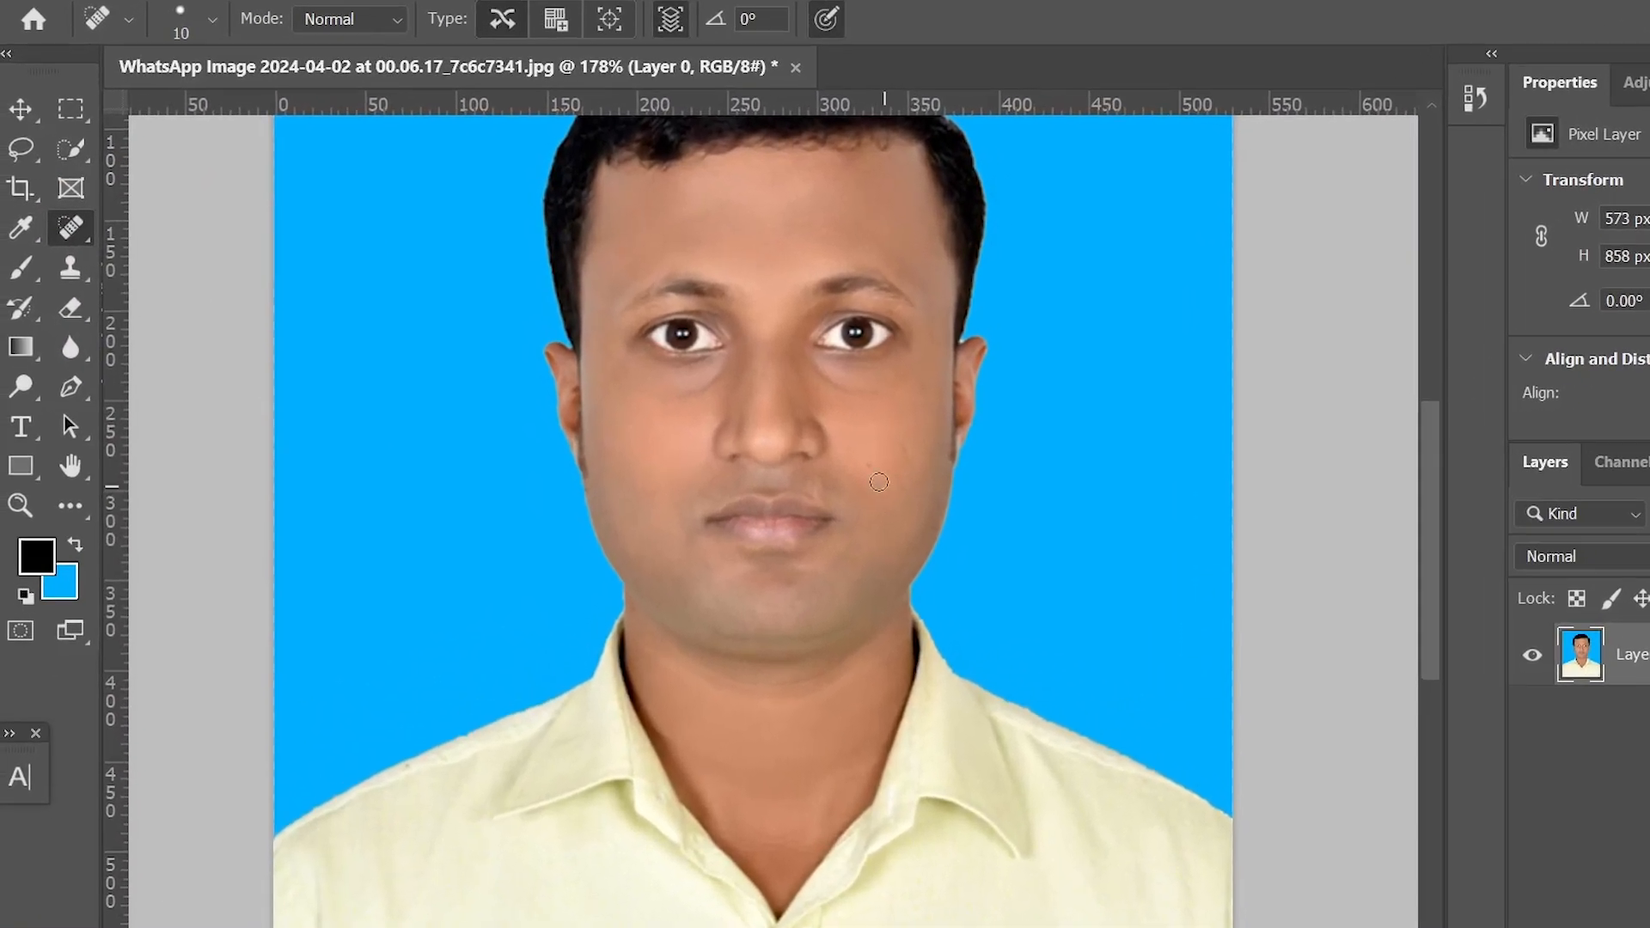
key(bracketright)
key(bracketright)
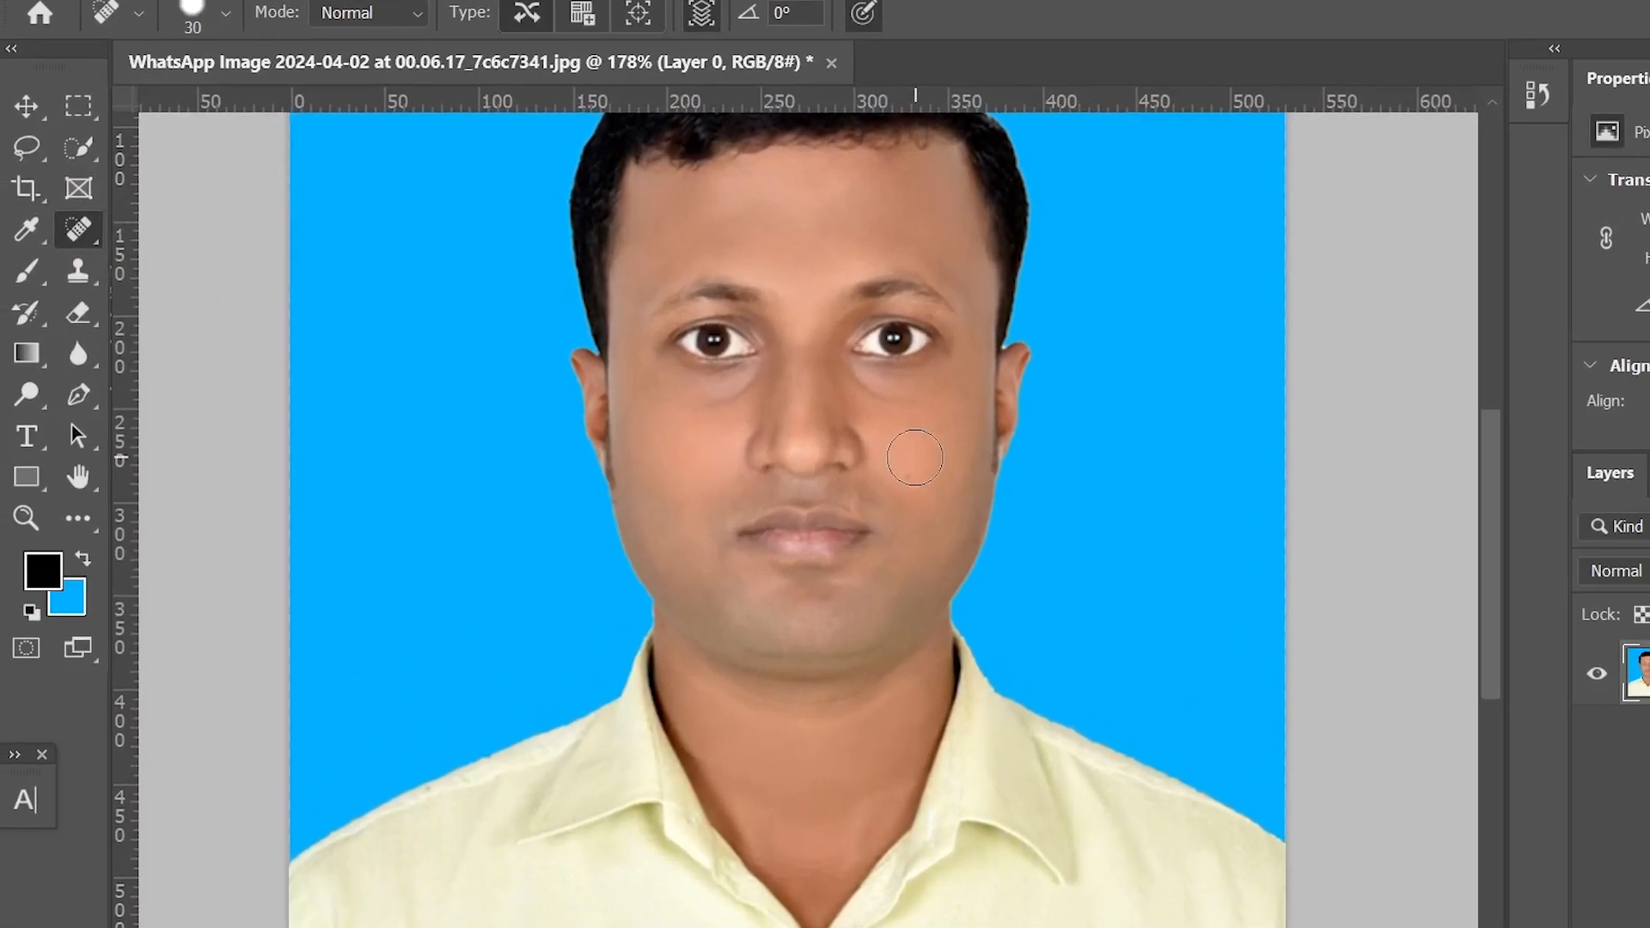
key(bracketleft)
key(bracketleft)
scroll(914, 457, up, 5)
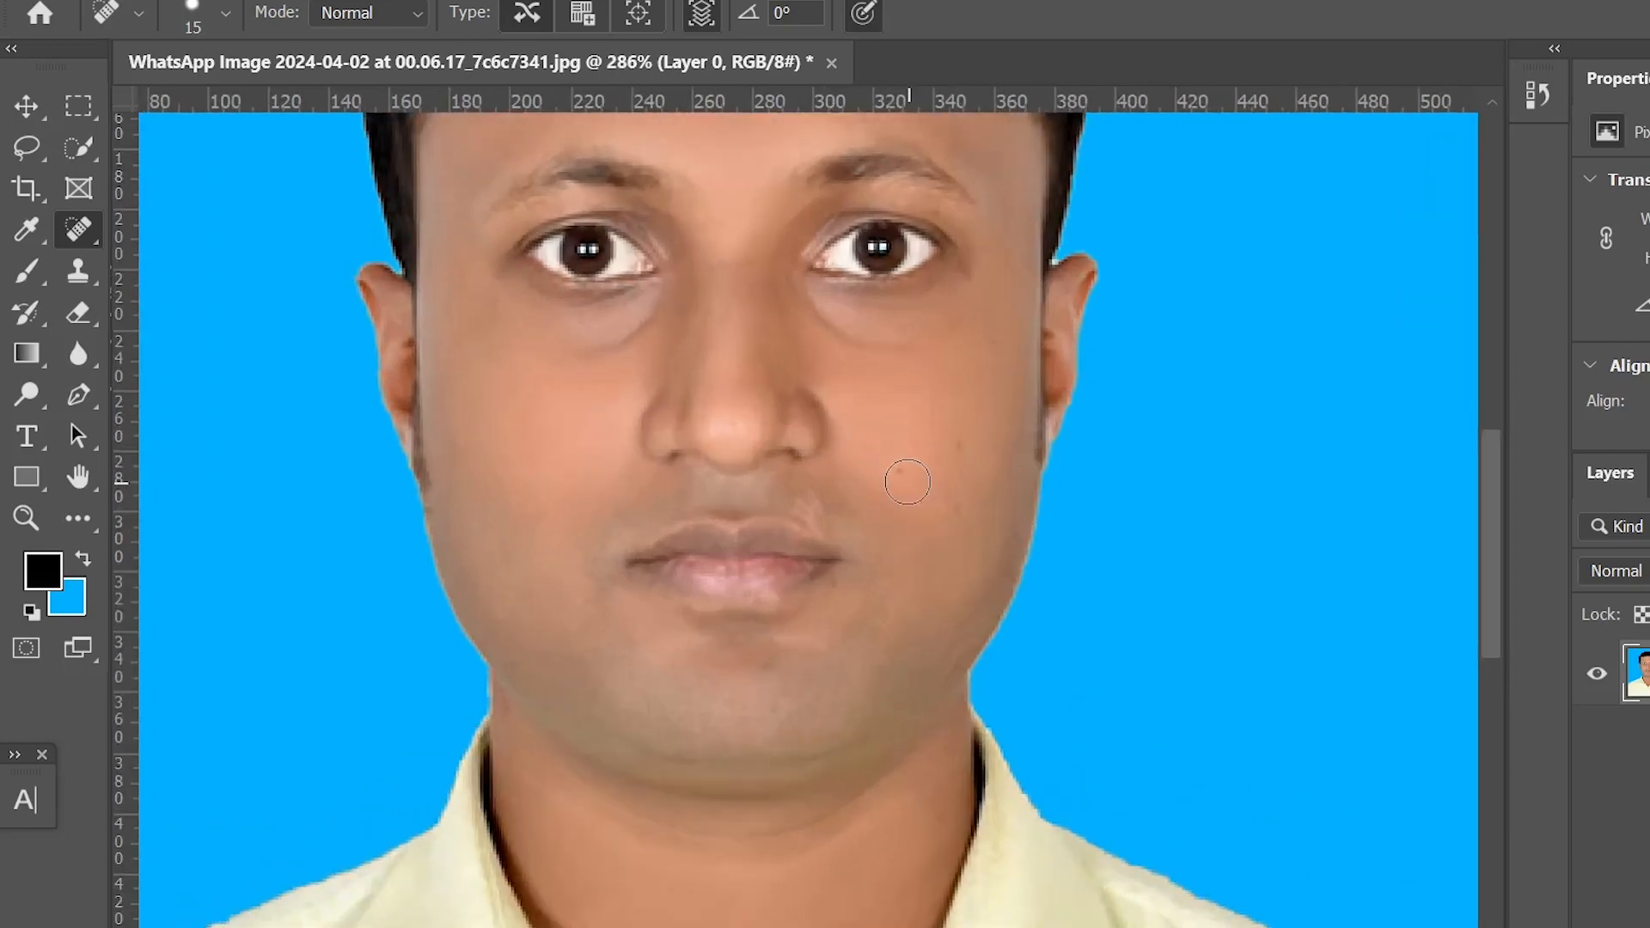
key(bracketleft)
scroll(908, 481, up, 5)
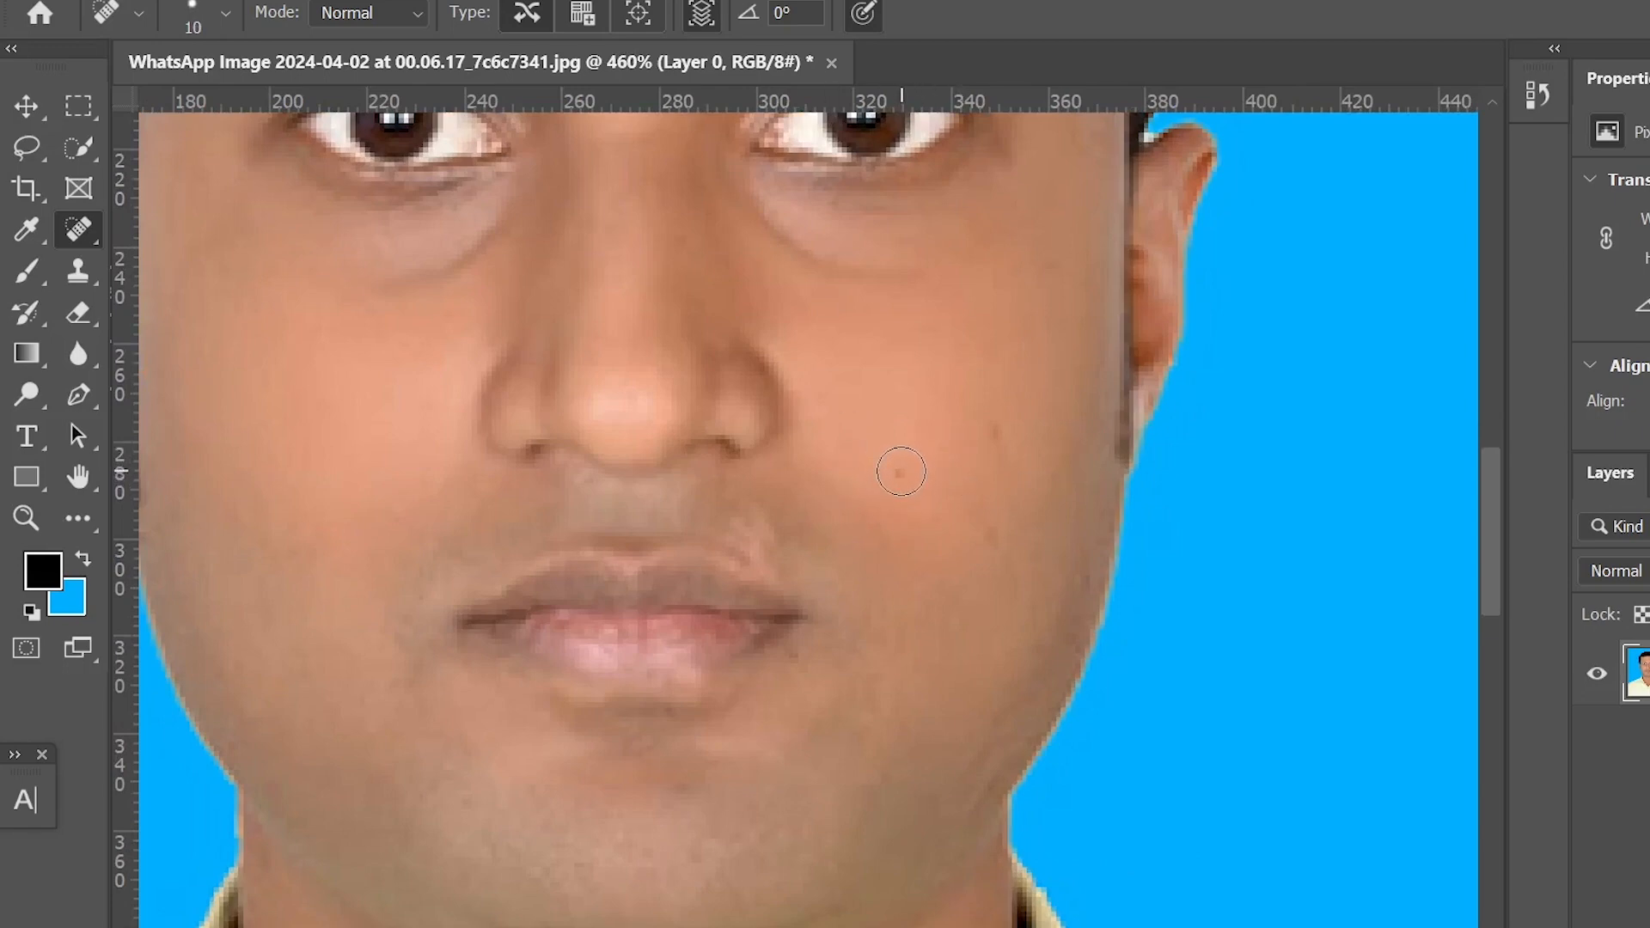
click(900, 471)
scroll(1073, 481, up, 1)
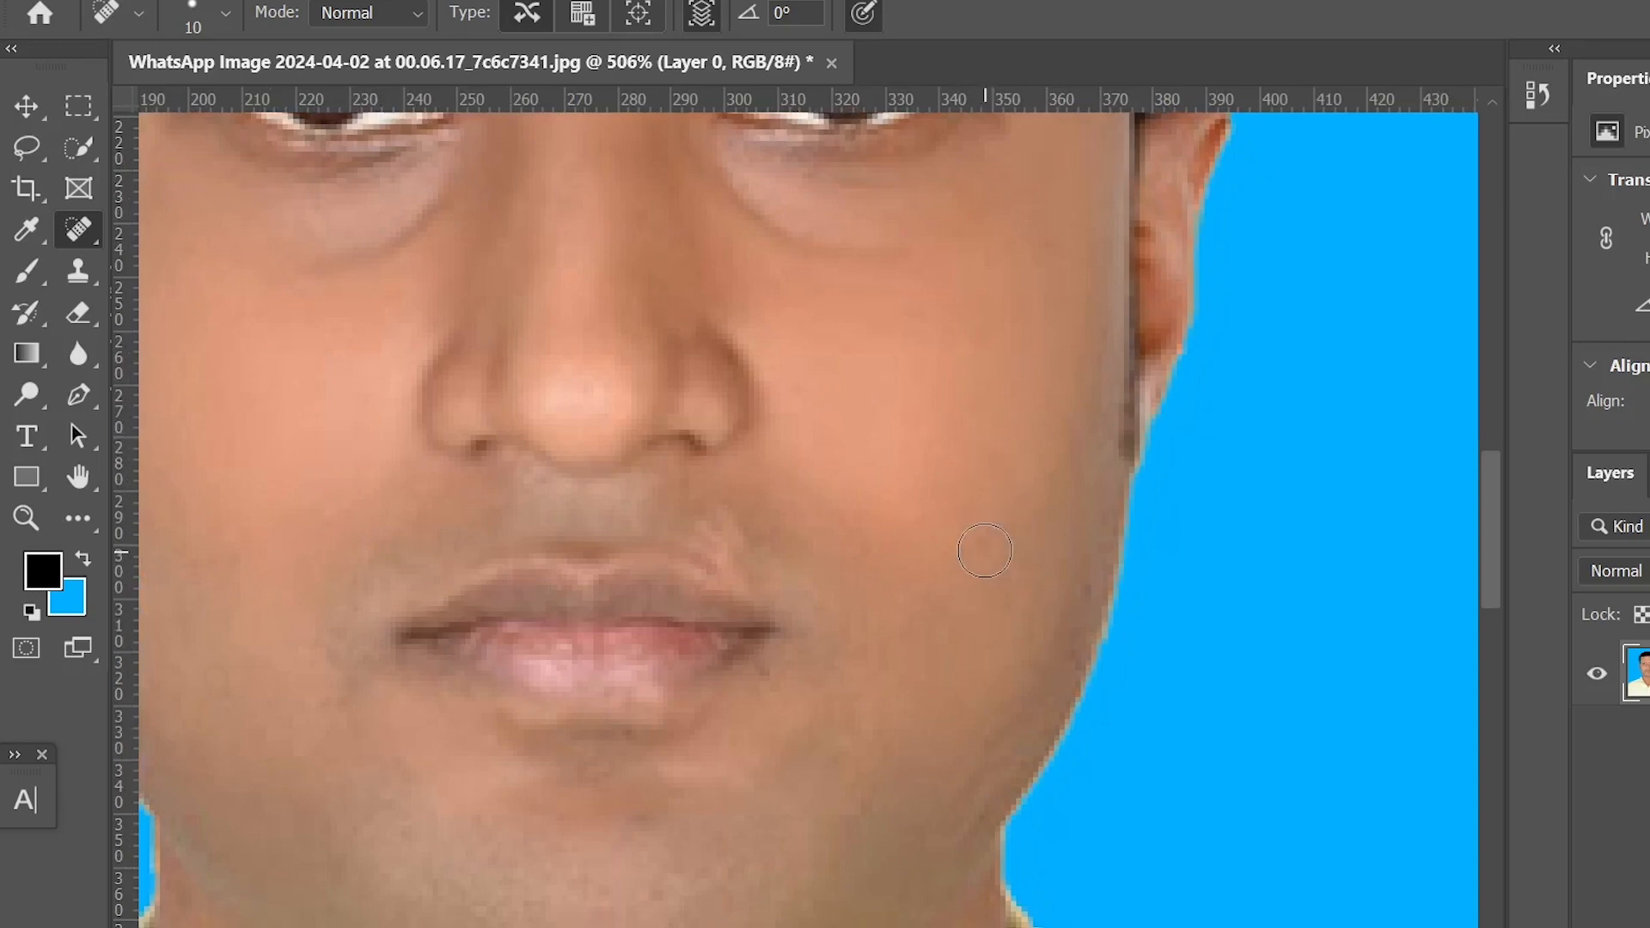
Heal the small mark just above the corner of the upper lip and check the rest of the face
click(736, 550)
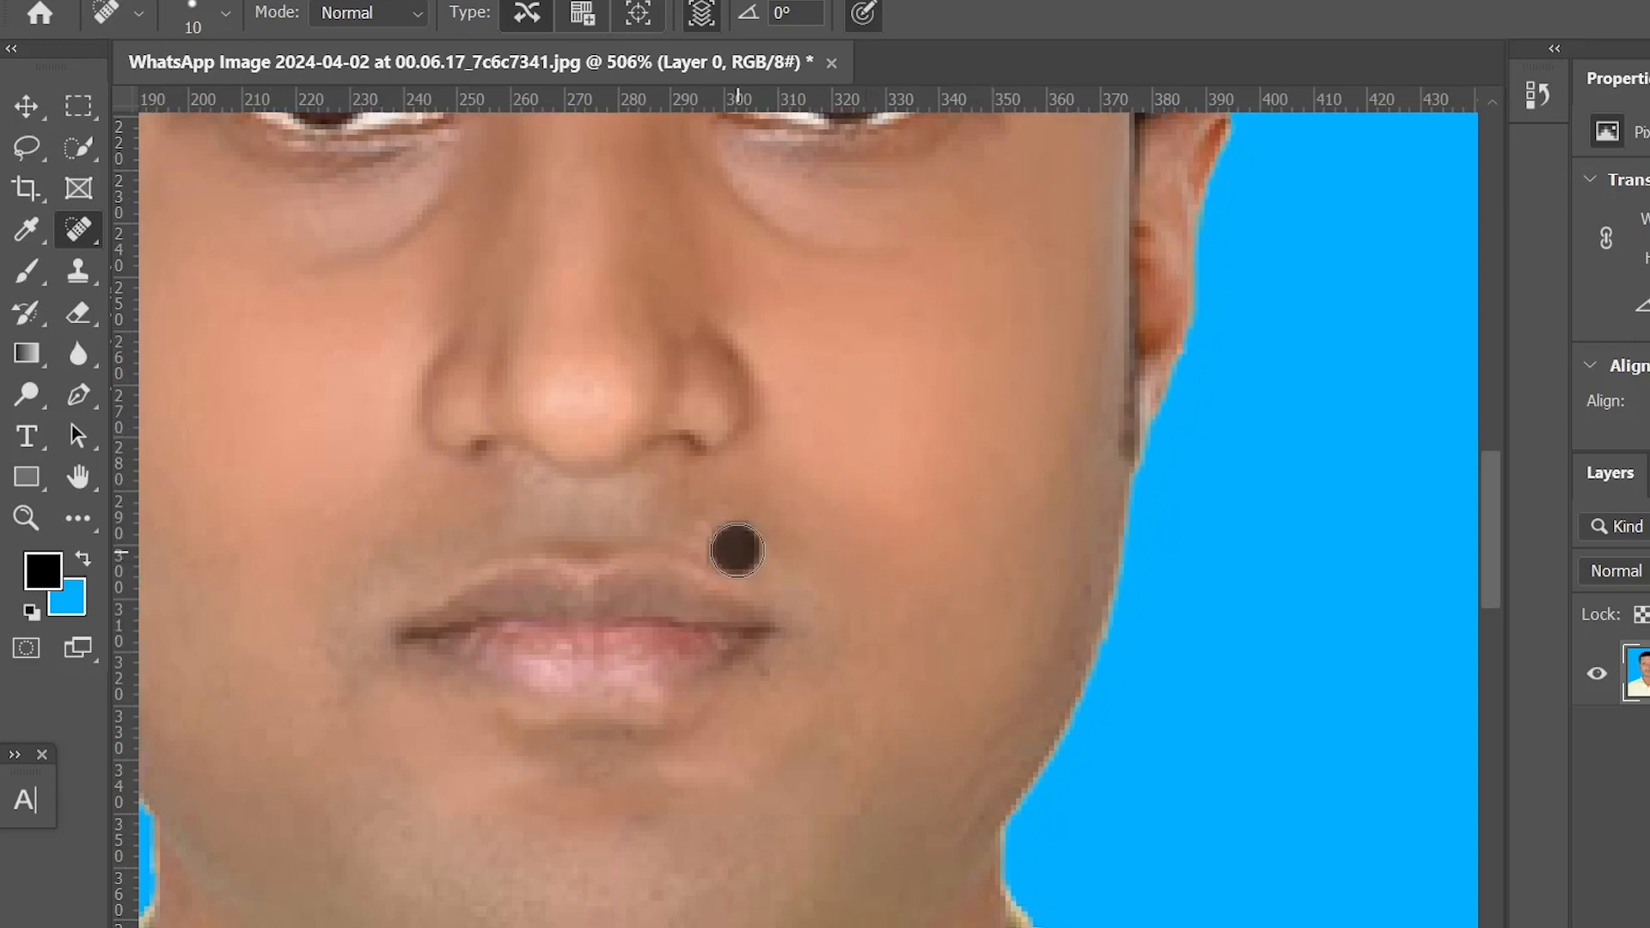
mouse_move(939, 413)
mouse_down()
mouse_move(1149, 906)
mouse_move(1121, 893)
mouse_up()
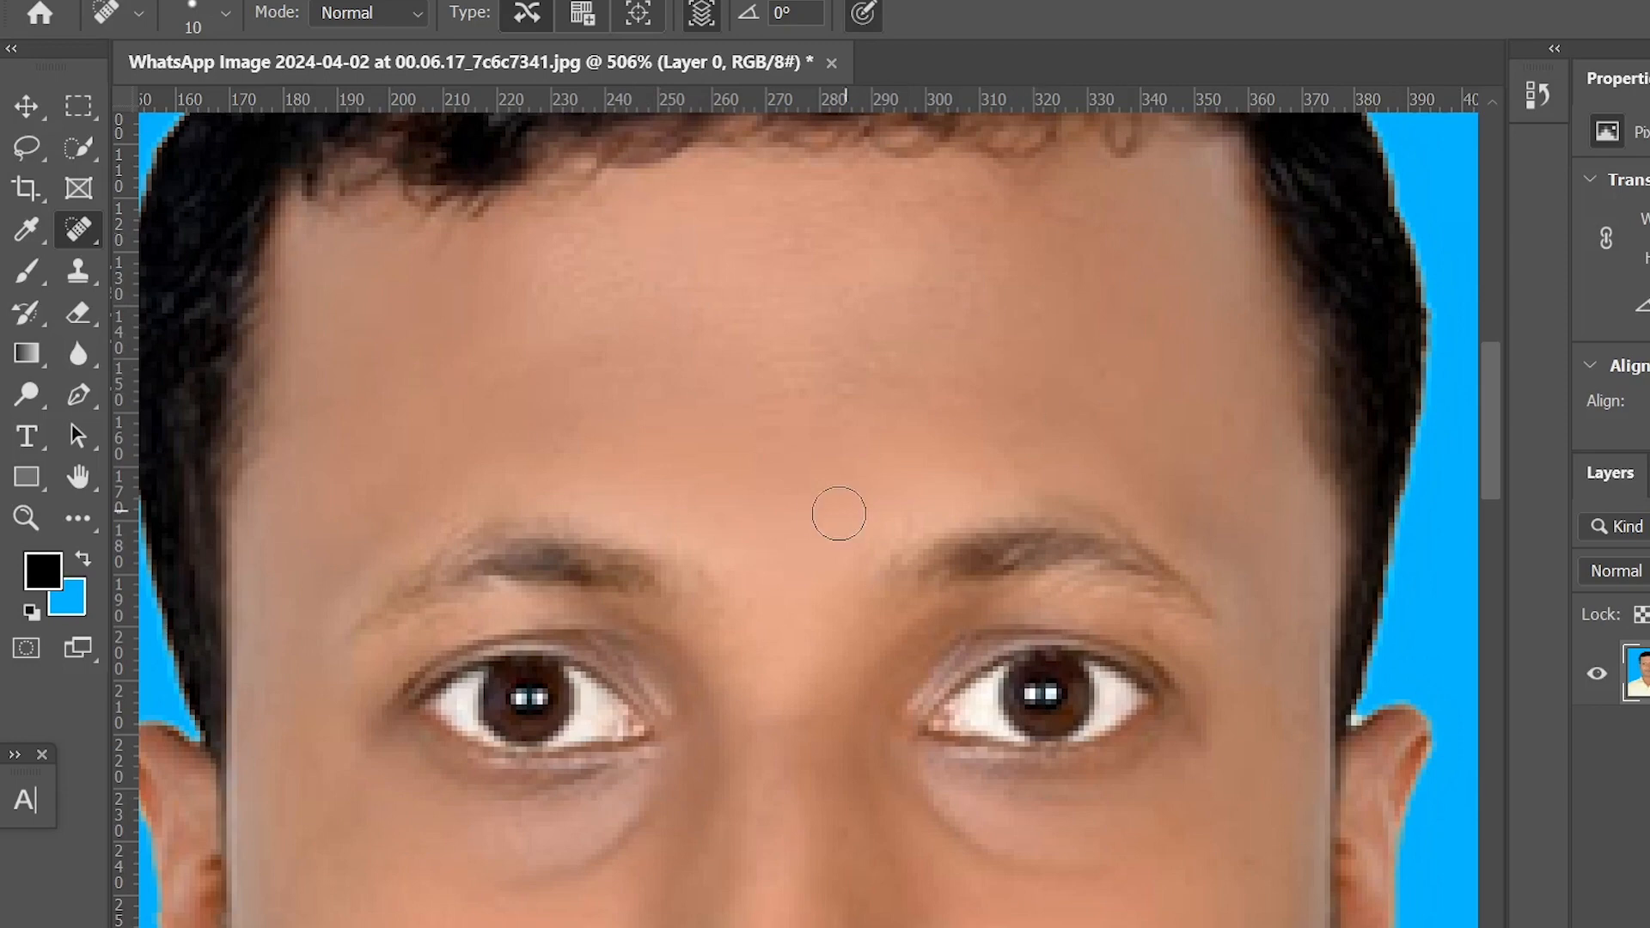
scroll(839, 514, down, 3)
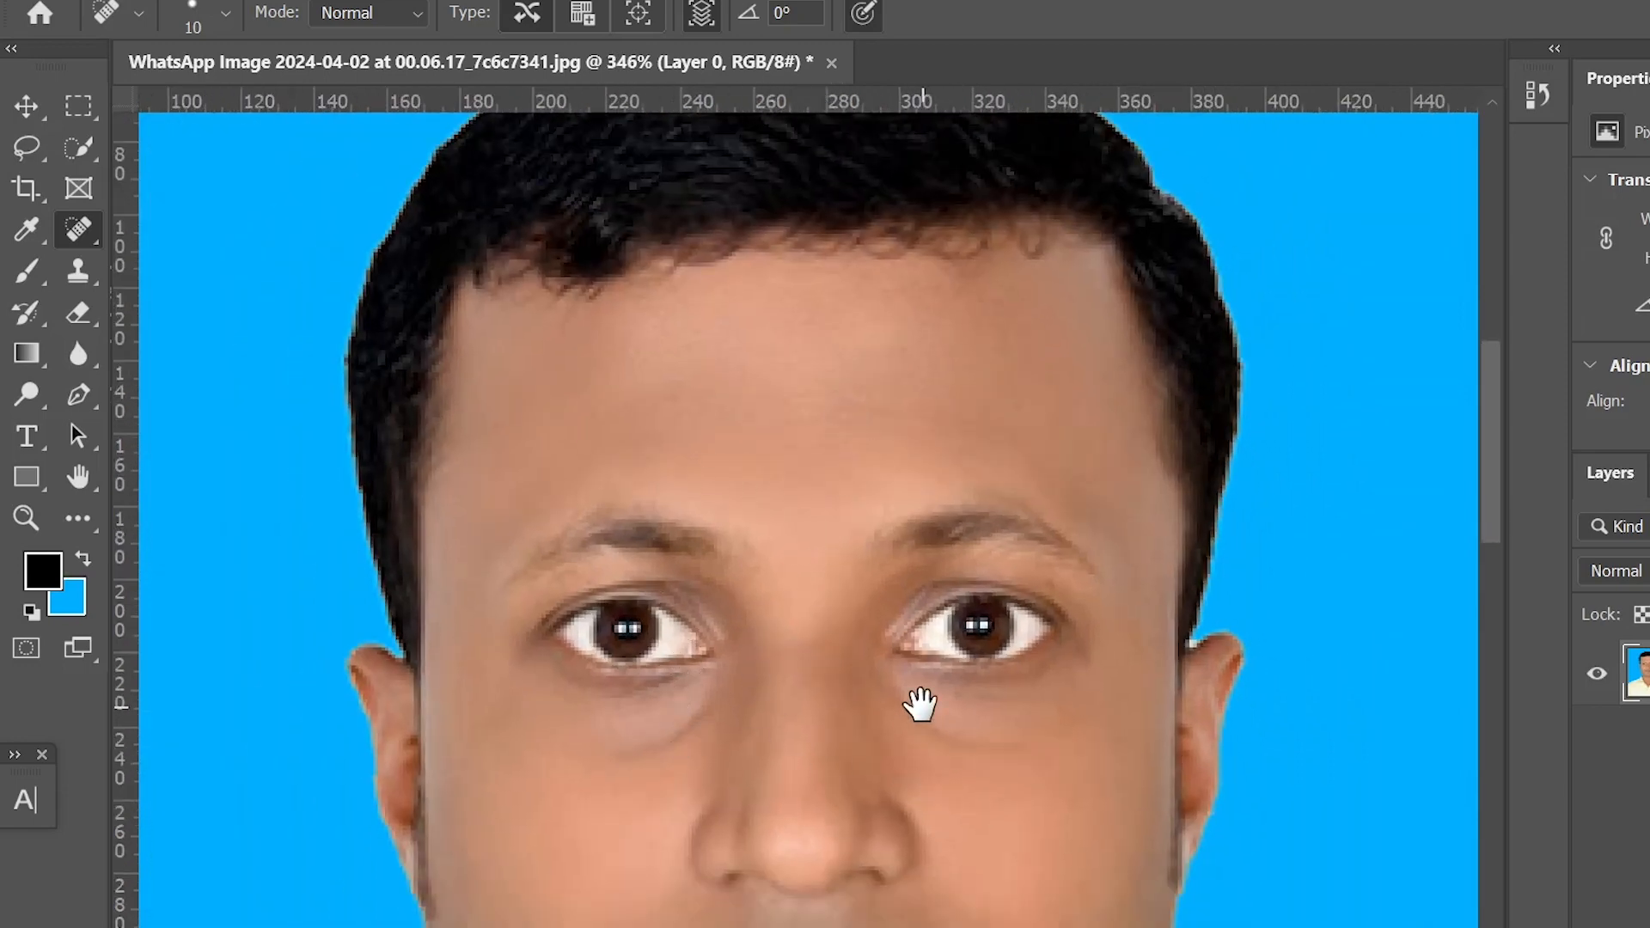
scroll(905, 706, down, 7)
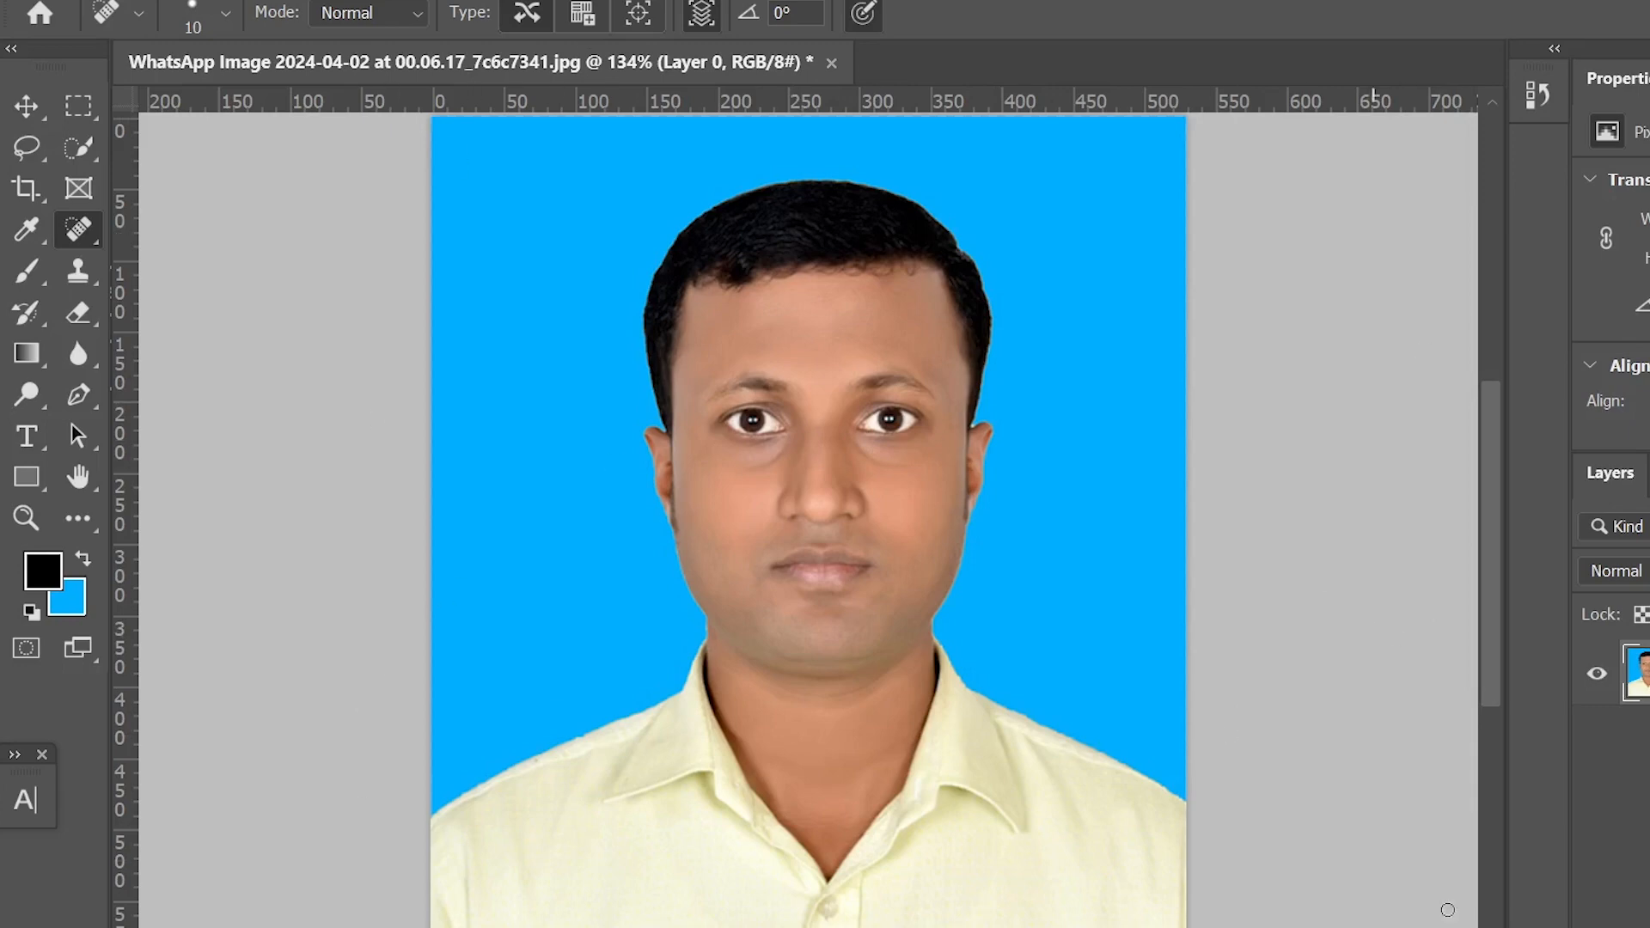
scroll(813, 225, down, 3)
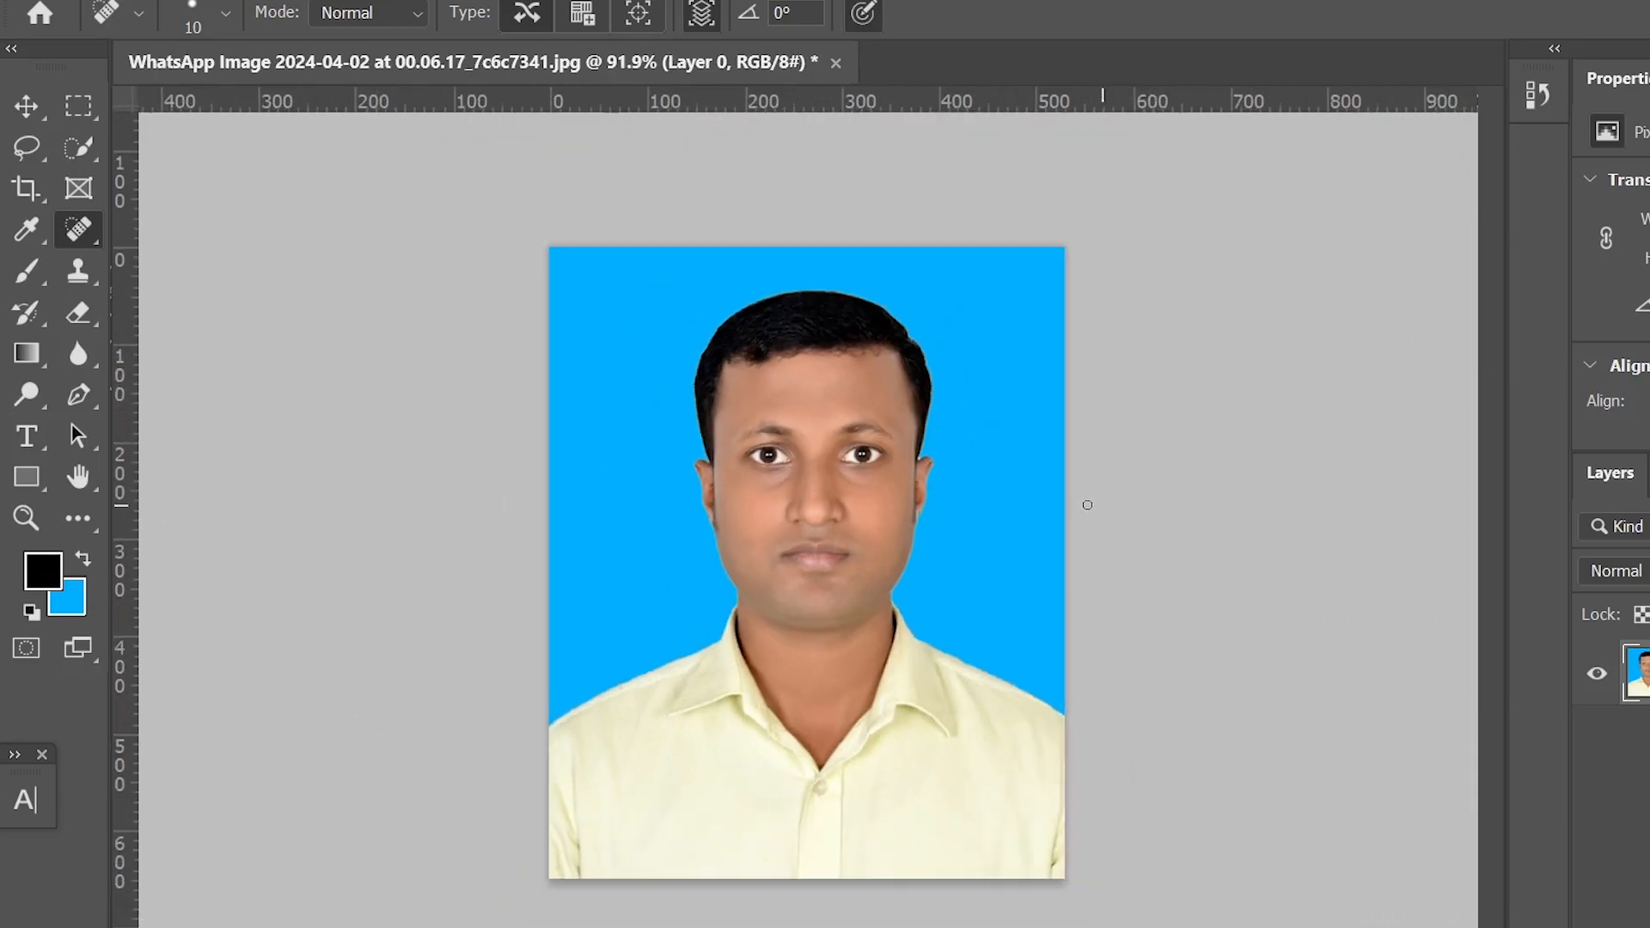
scroll(824, 543, up, 2)
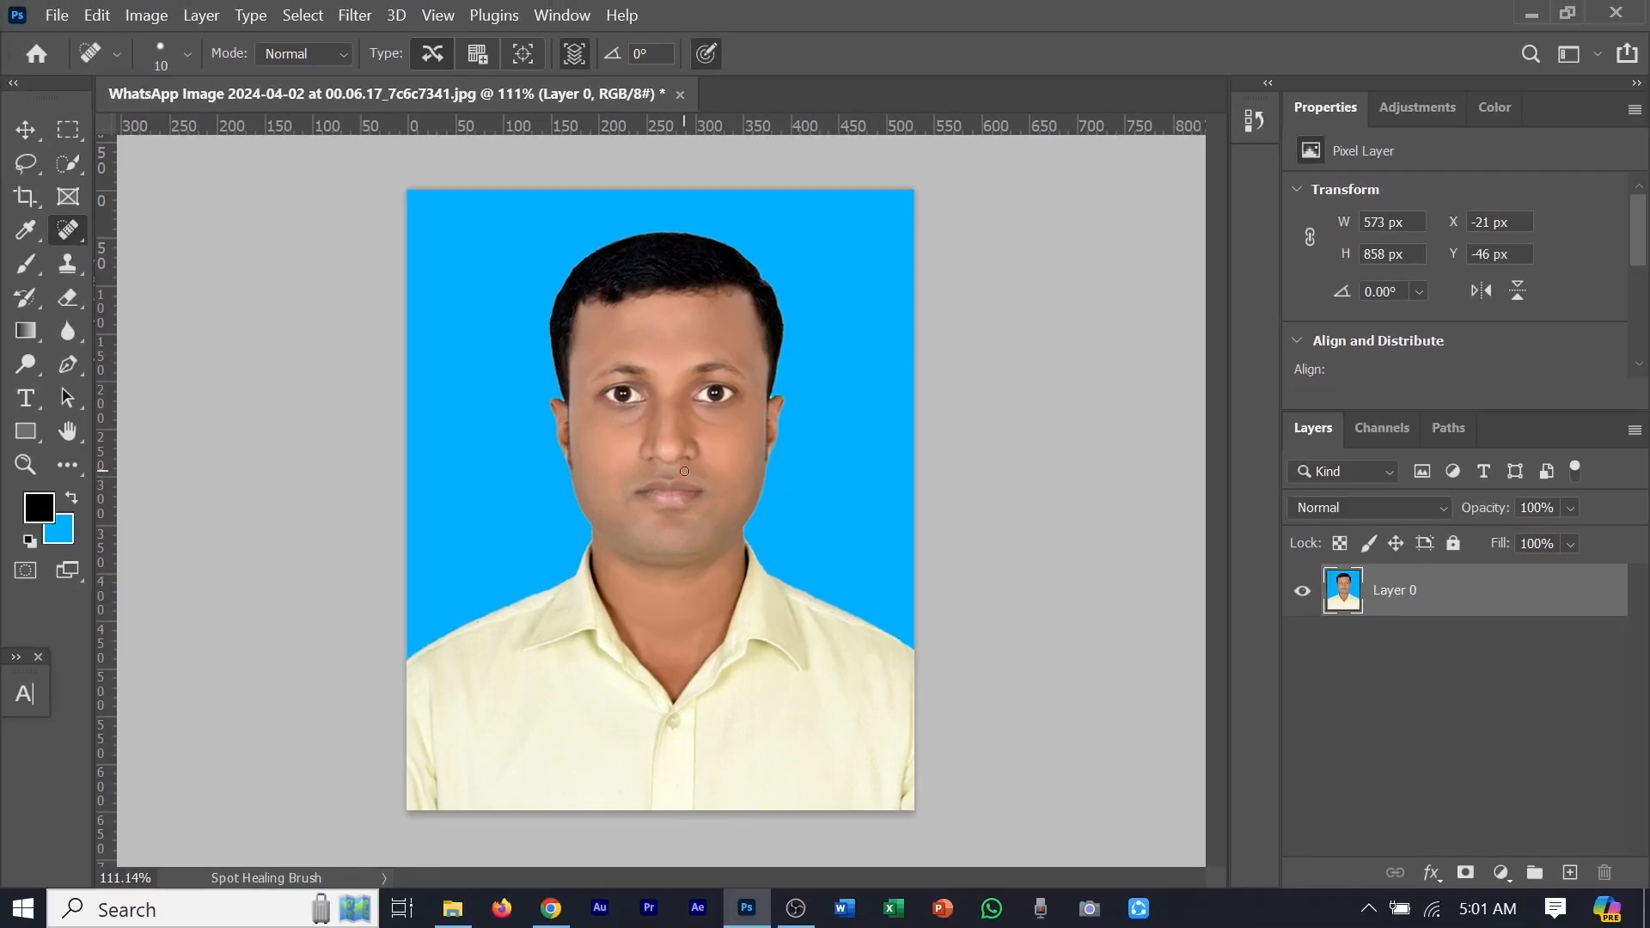
Brighten the portrait with a Curves adjustment, raising the RGB midpoint to output 146 at input 130
key(ctrl+m)
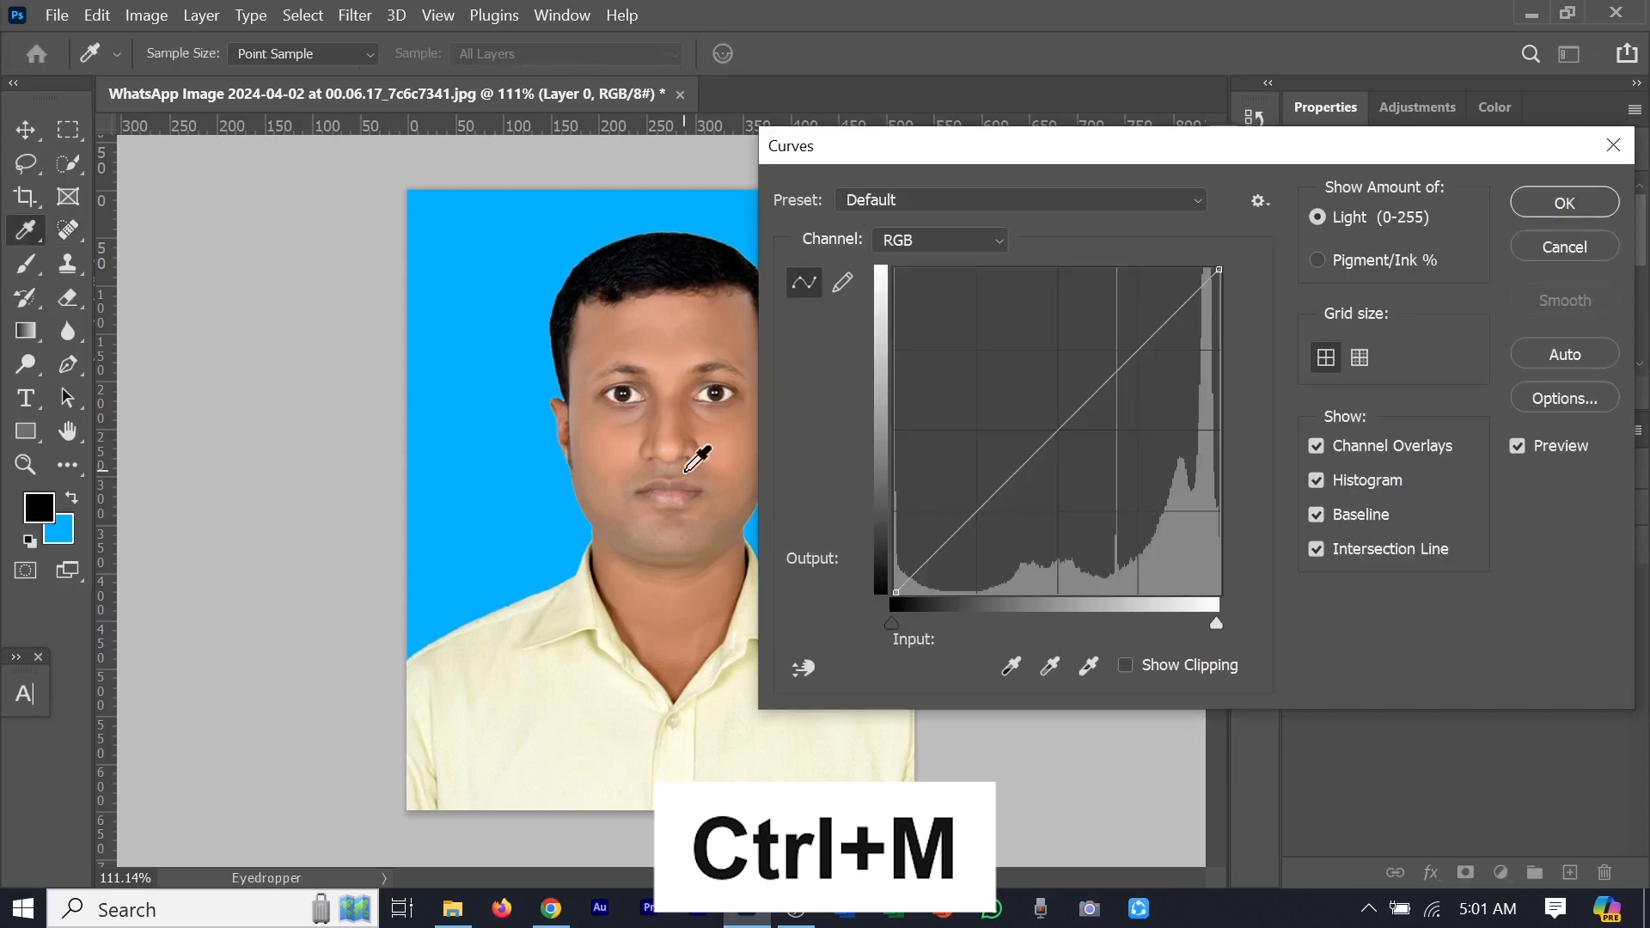
drag(1068, 157, 1336, 159)
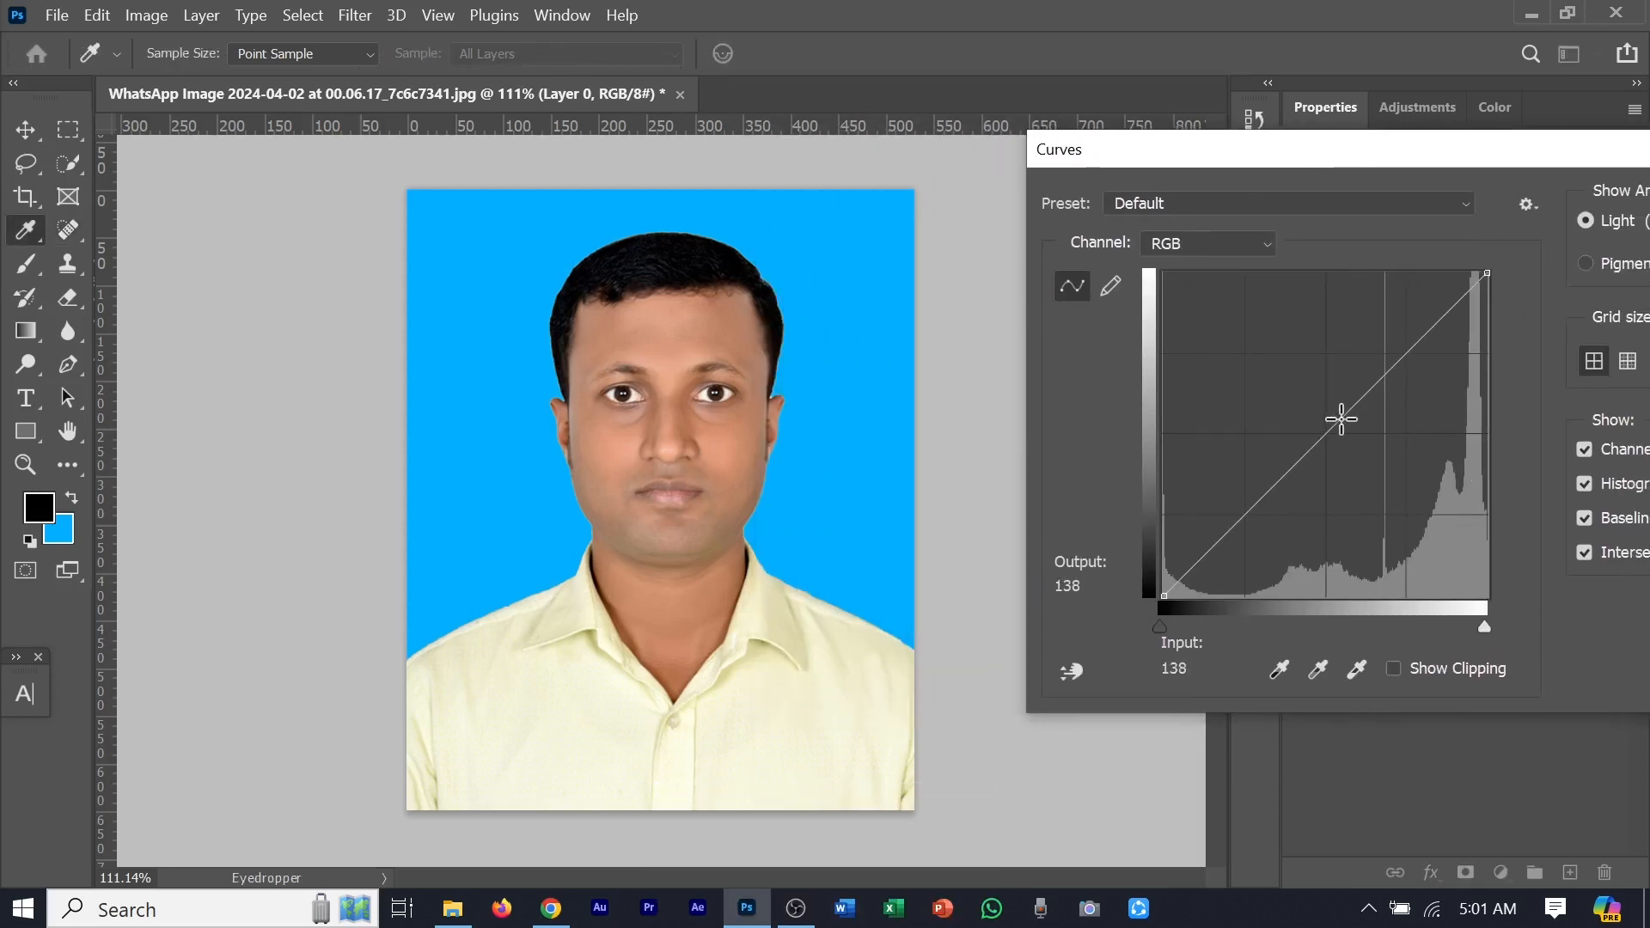
click(1342, 417)
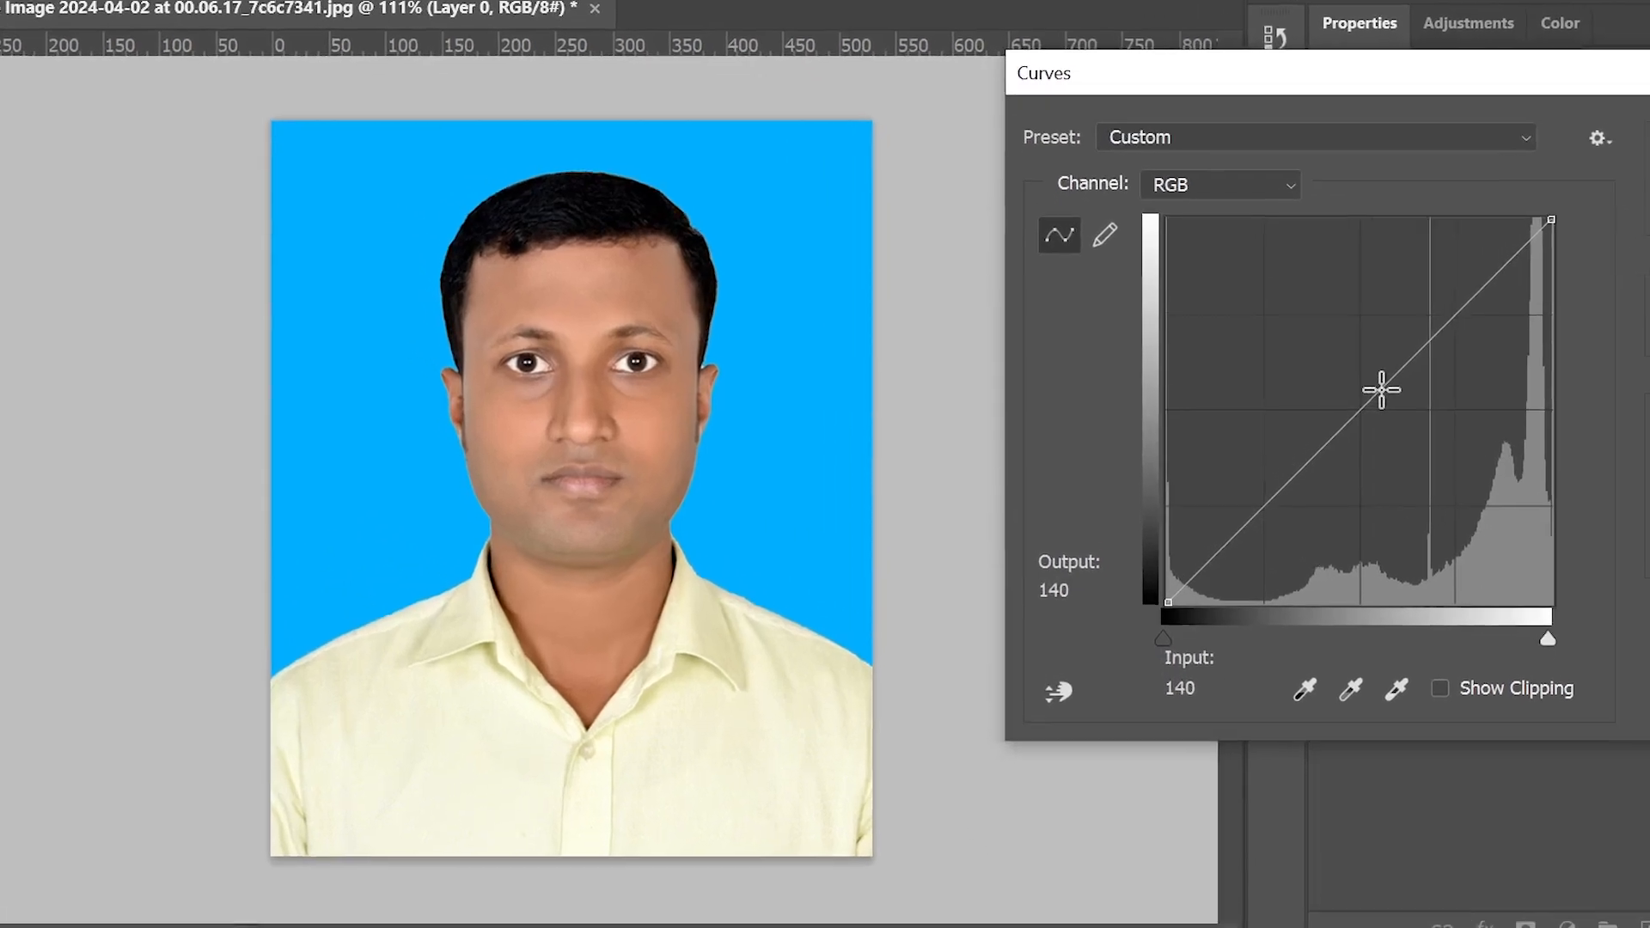
drag(1380, 390, 1381, 364)
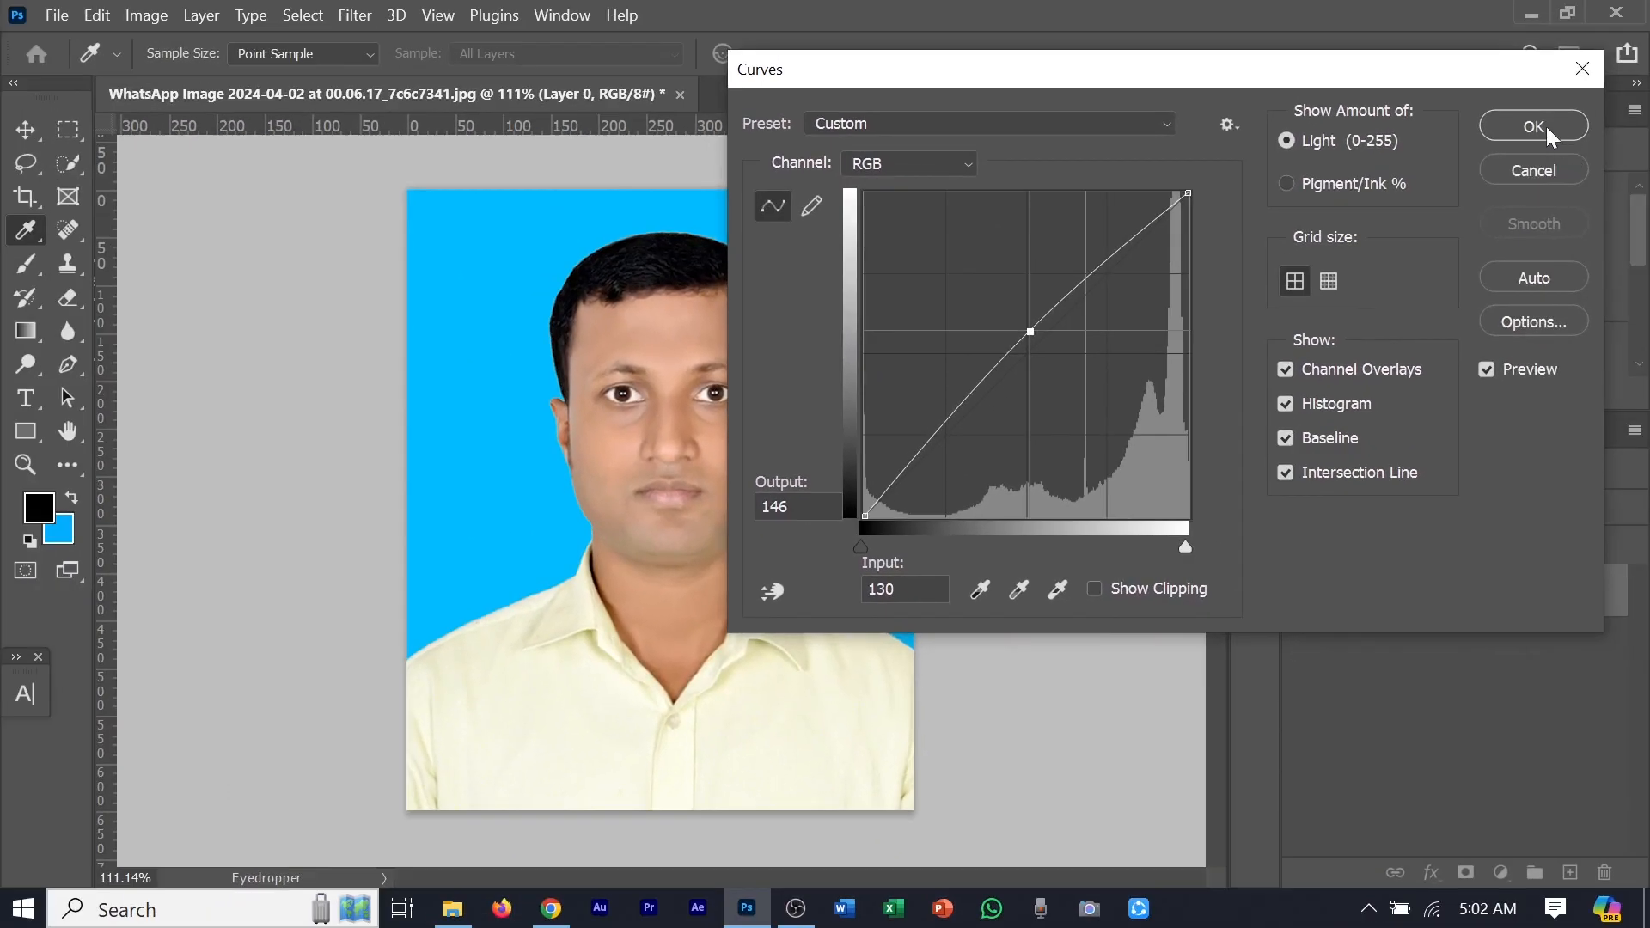
click(1566, 101)
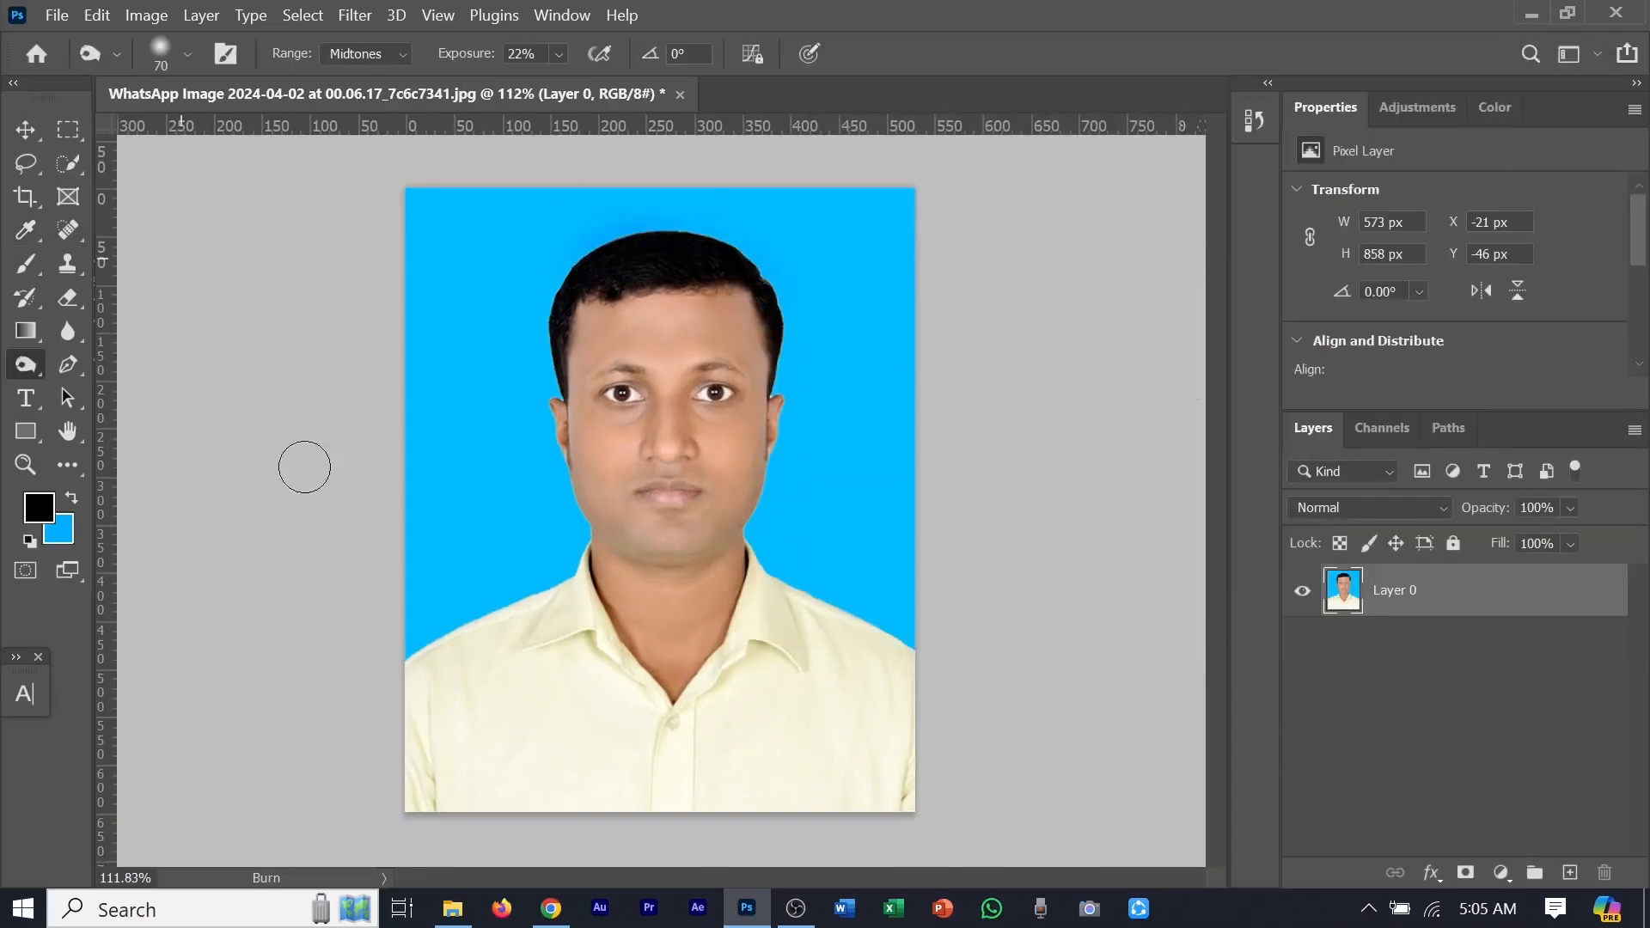
Switch to the Dodge tool and reduce its brush to size 10 for the area beneath the eyes
scroll(645, 367, up, 2)
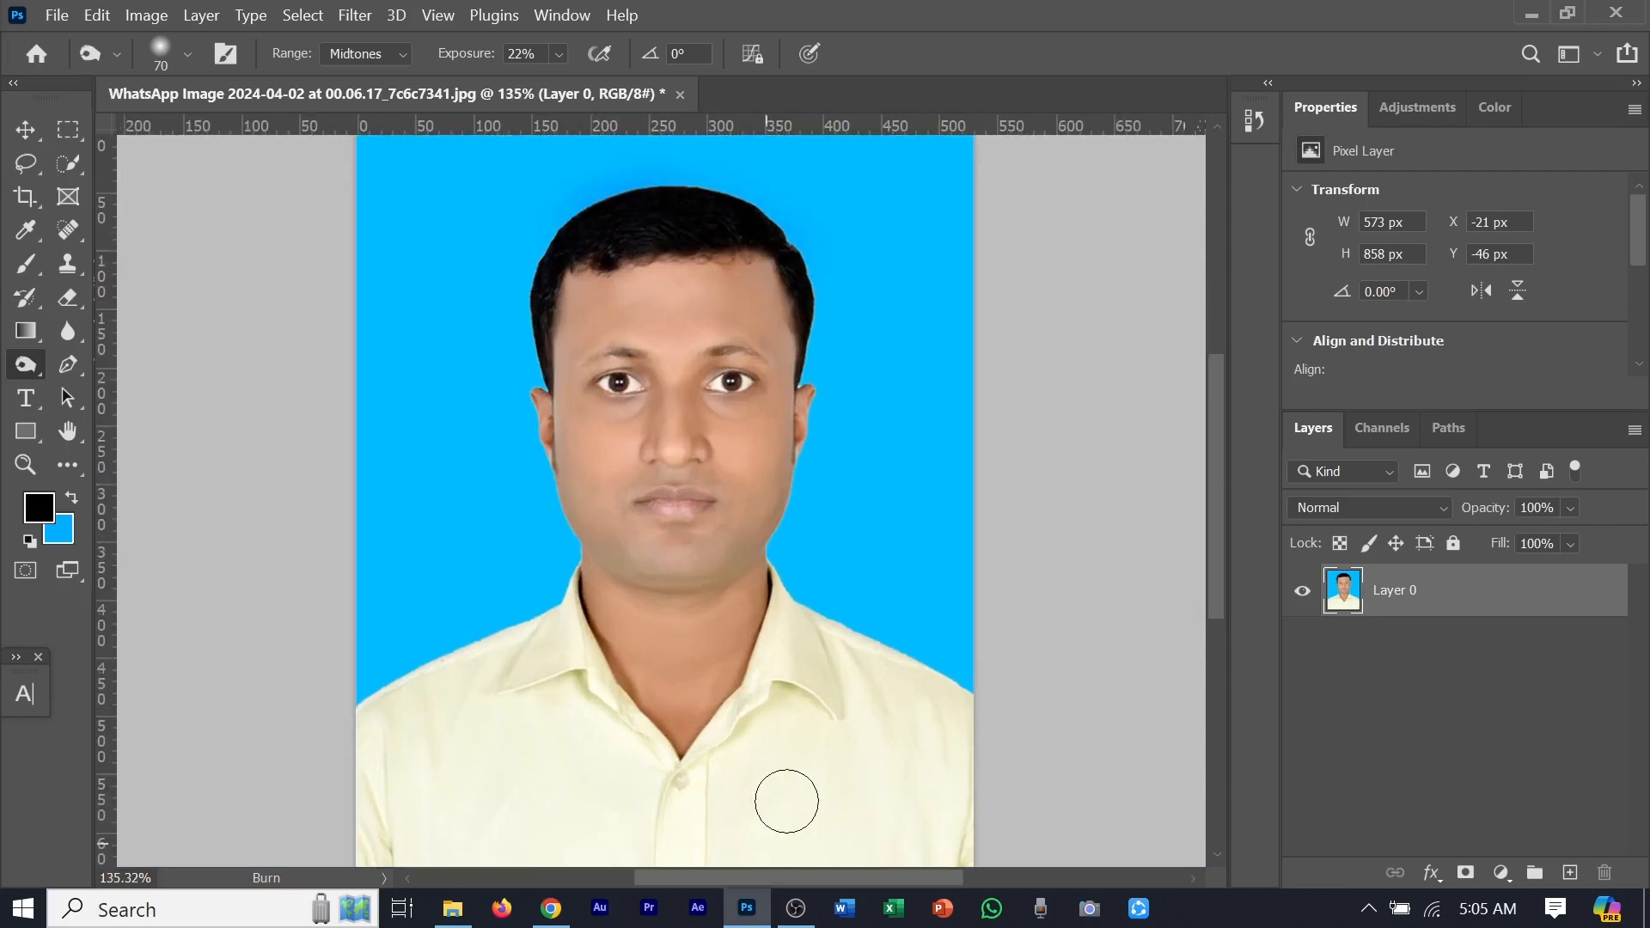
scroll(758, 688, up, 3)
drag(675, 257, 652, 512)
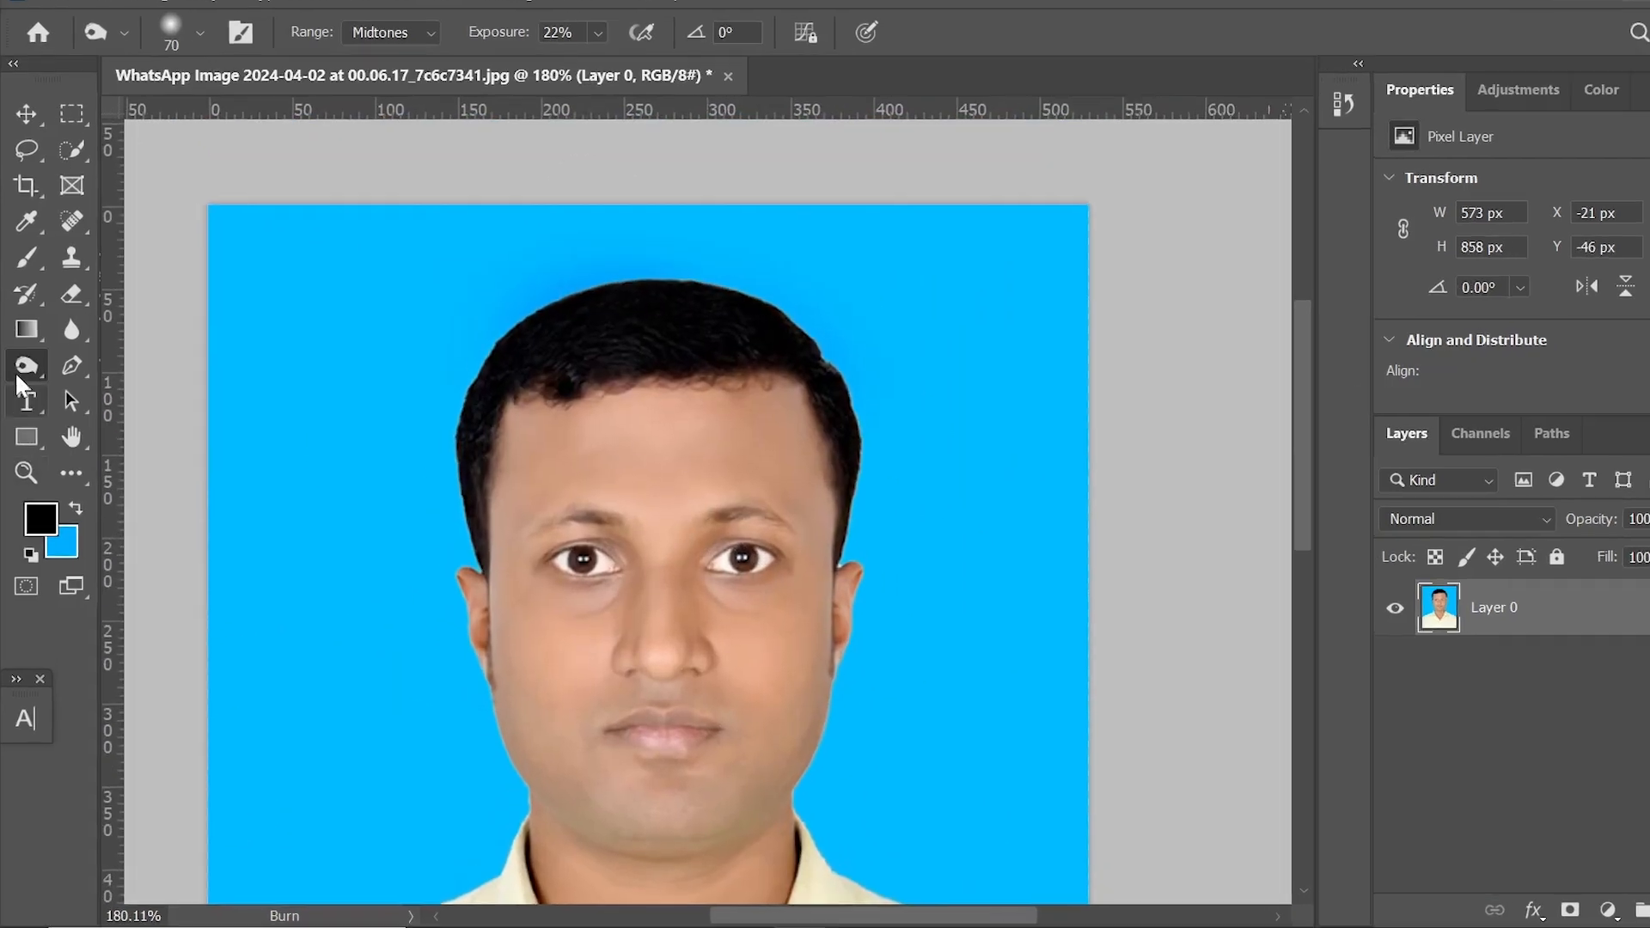
right_click(20, 371)
click(132, 366)
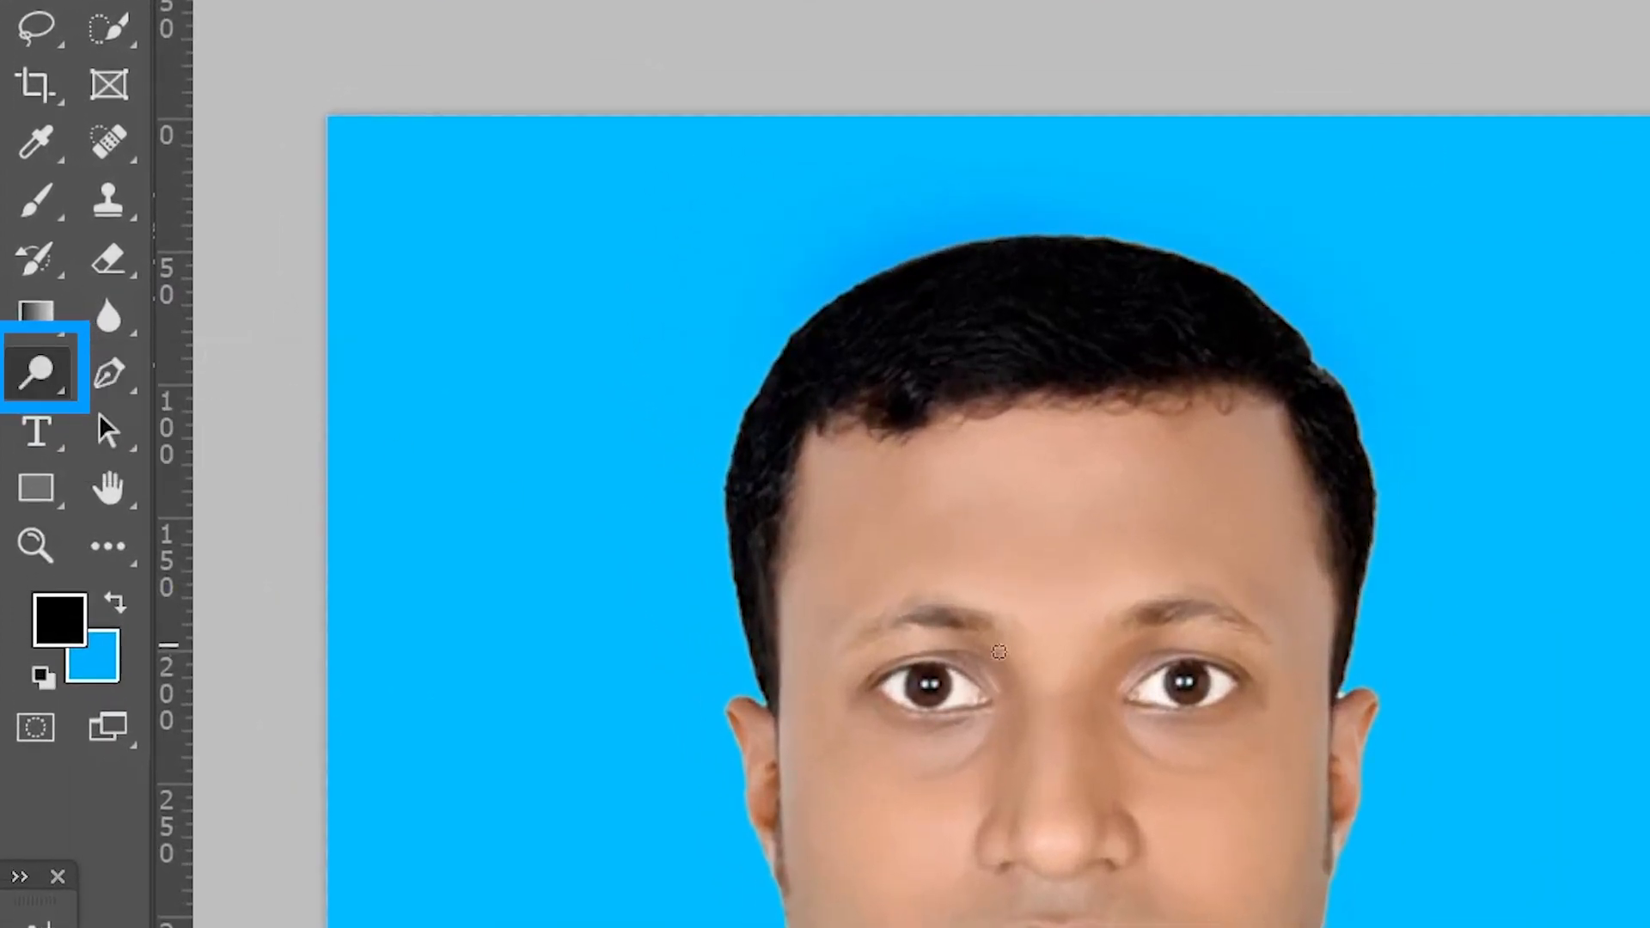
scroll(1280, 732, up, 1)
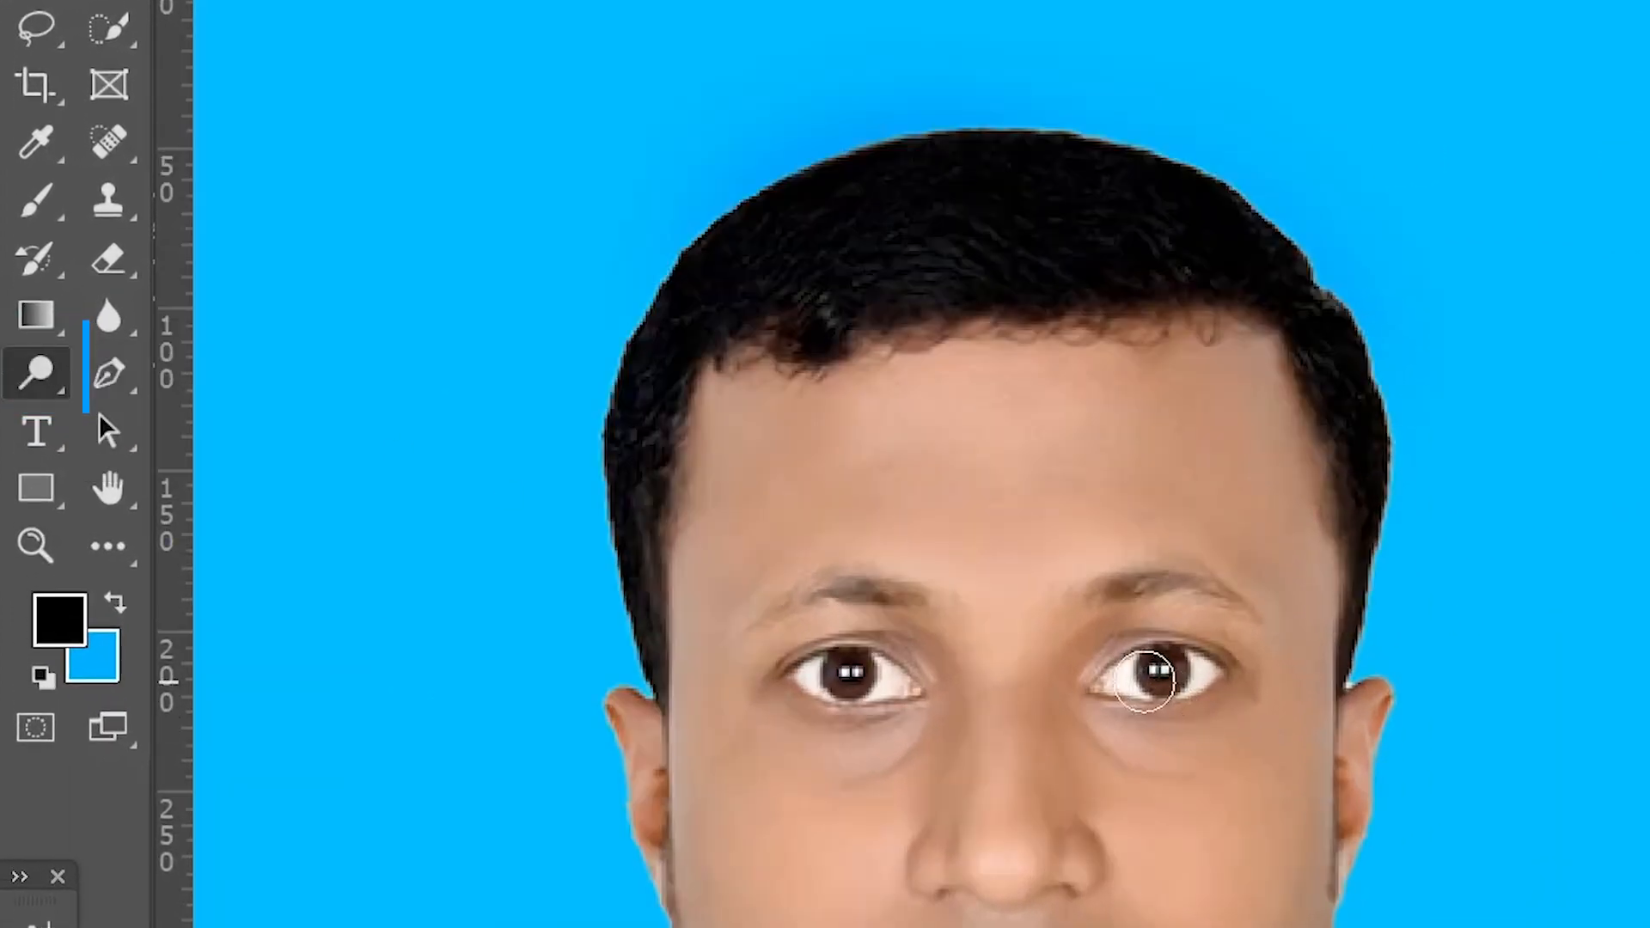
scroll(1186, 791, up, 3)
key(bracketleft)
key(bracketleft)
key(bracketleft)
key(bracketleft)
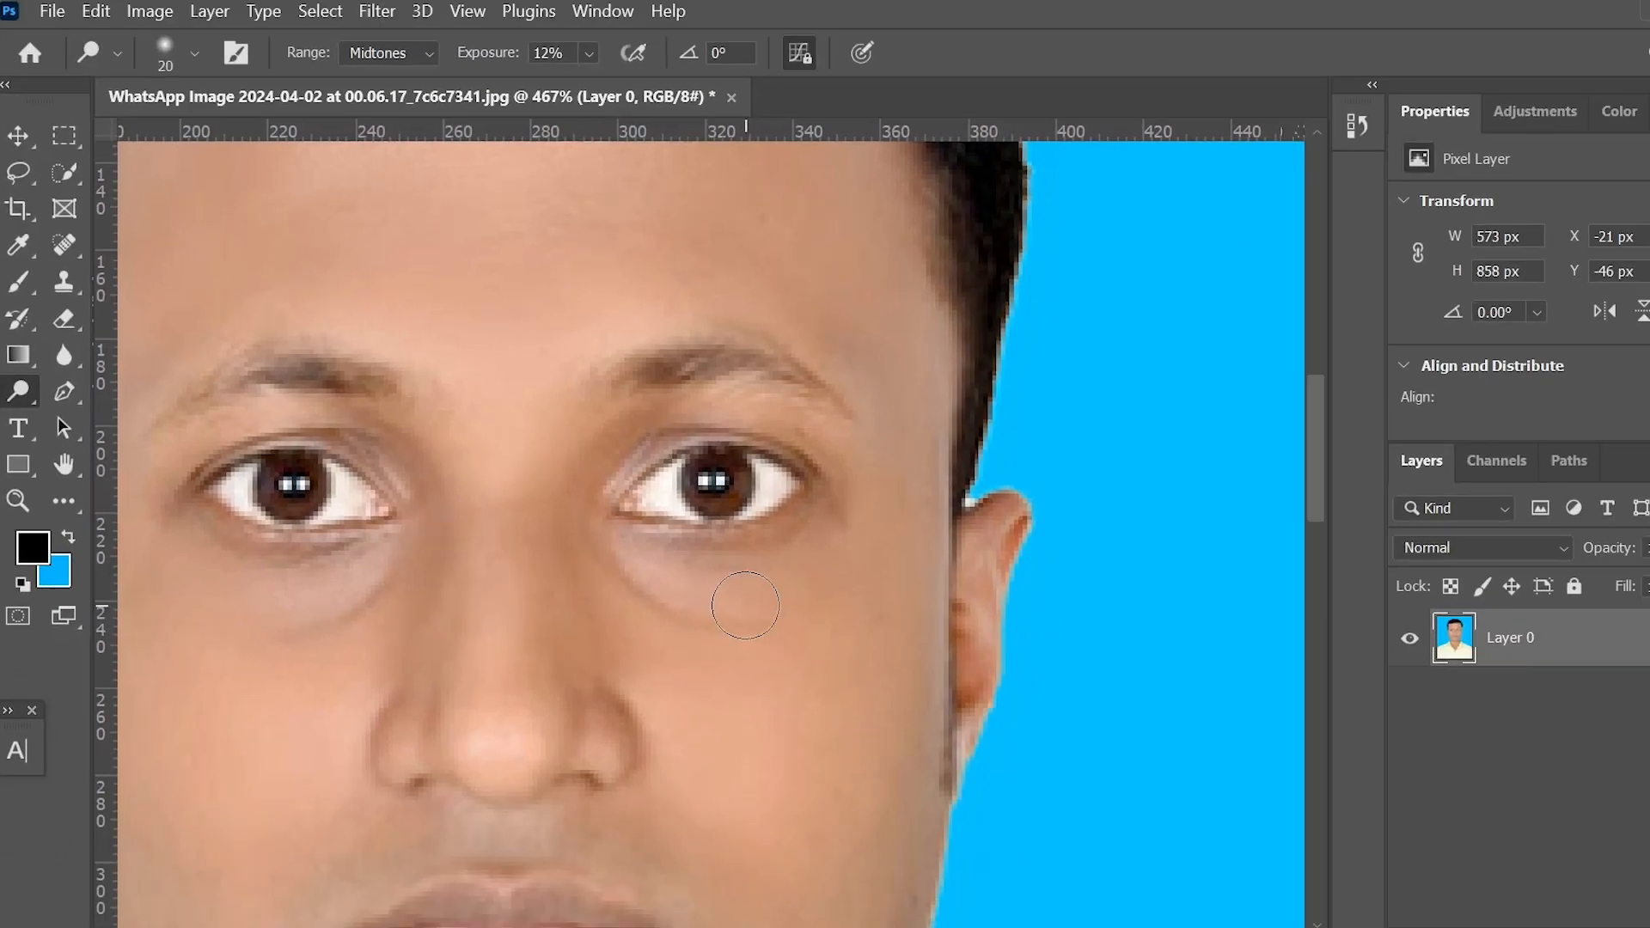
scroll(745, 597, up, 2)
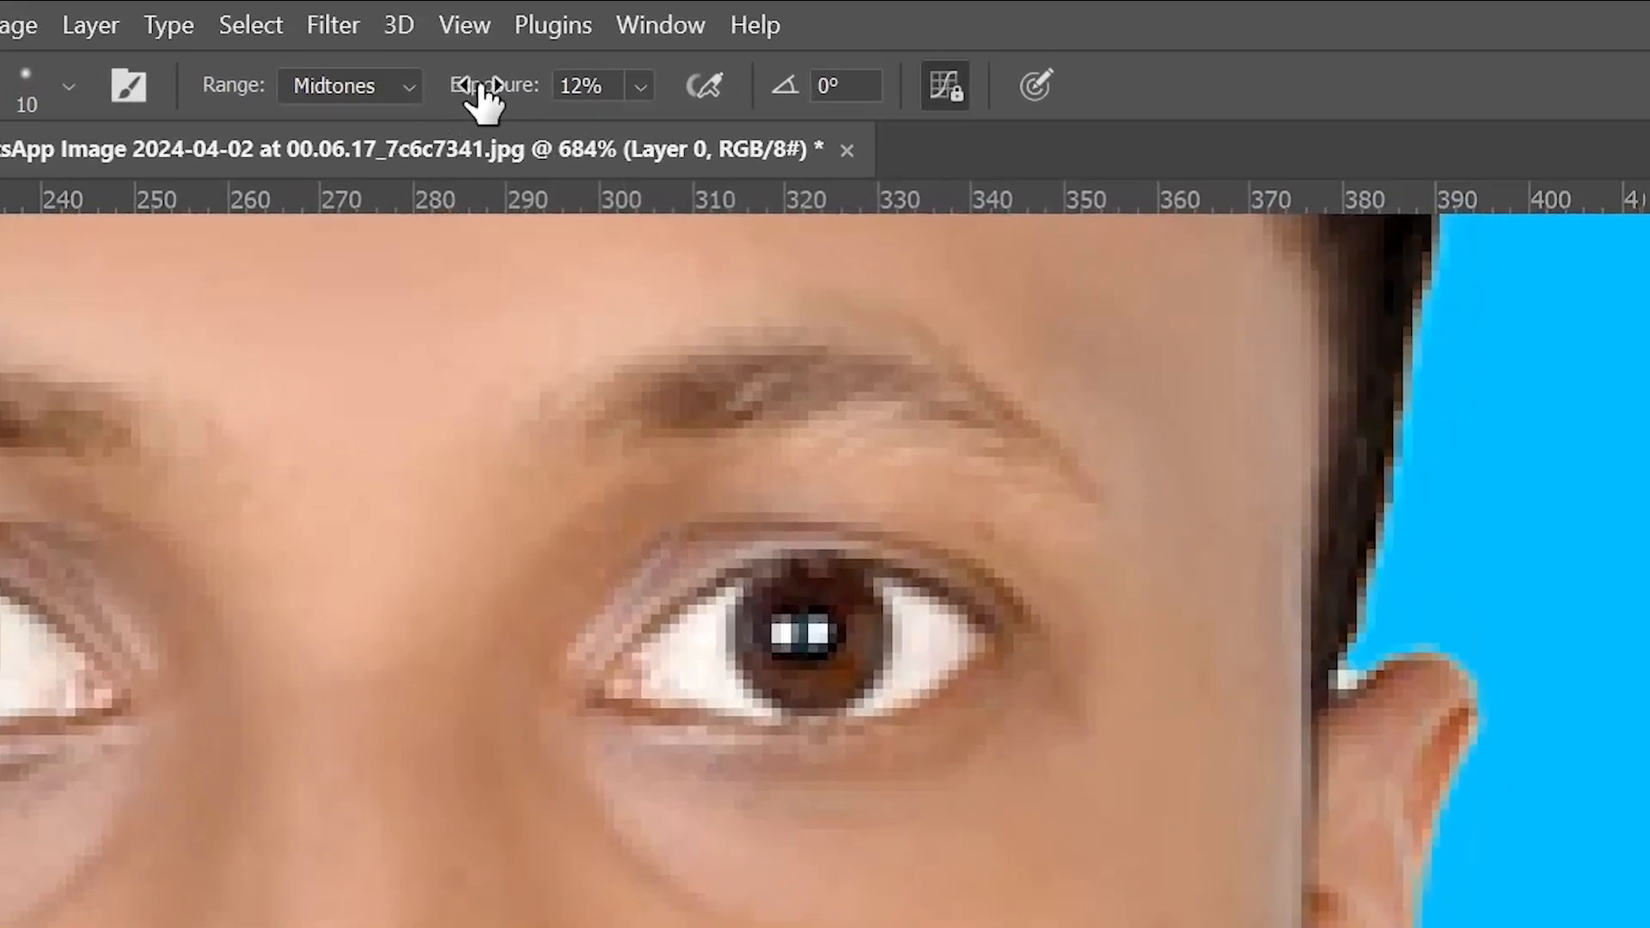
Lighten the shadows under both eyes with the Dodge tool, using 25% exposure for one eye and 15% for the other
drag(478, 55, 501, 53)
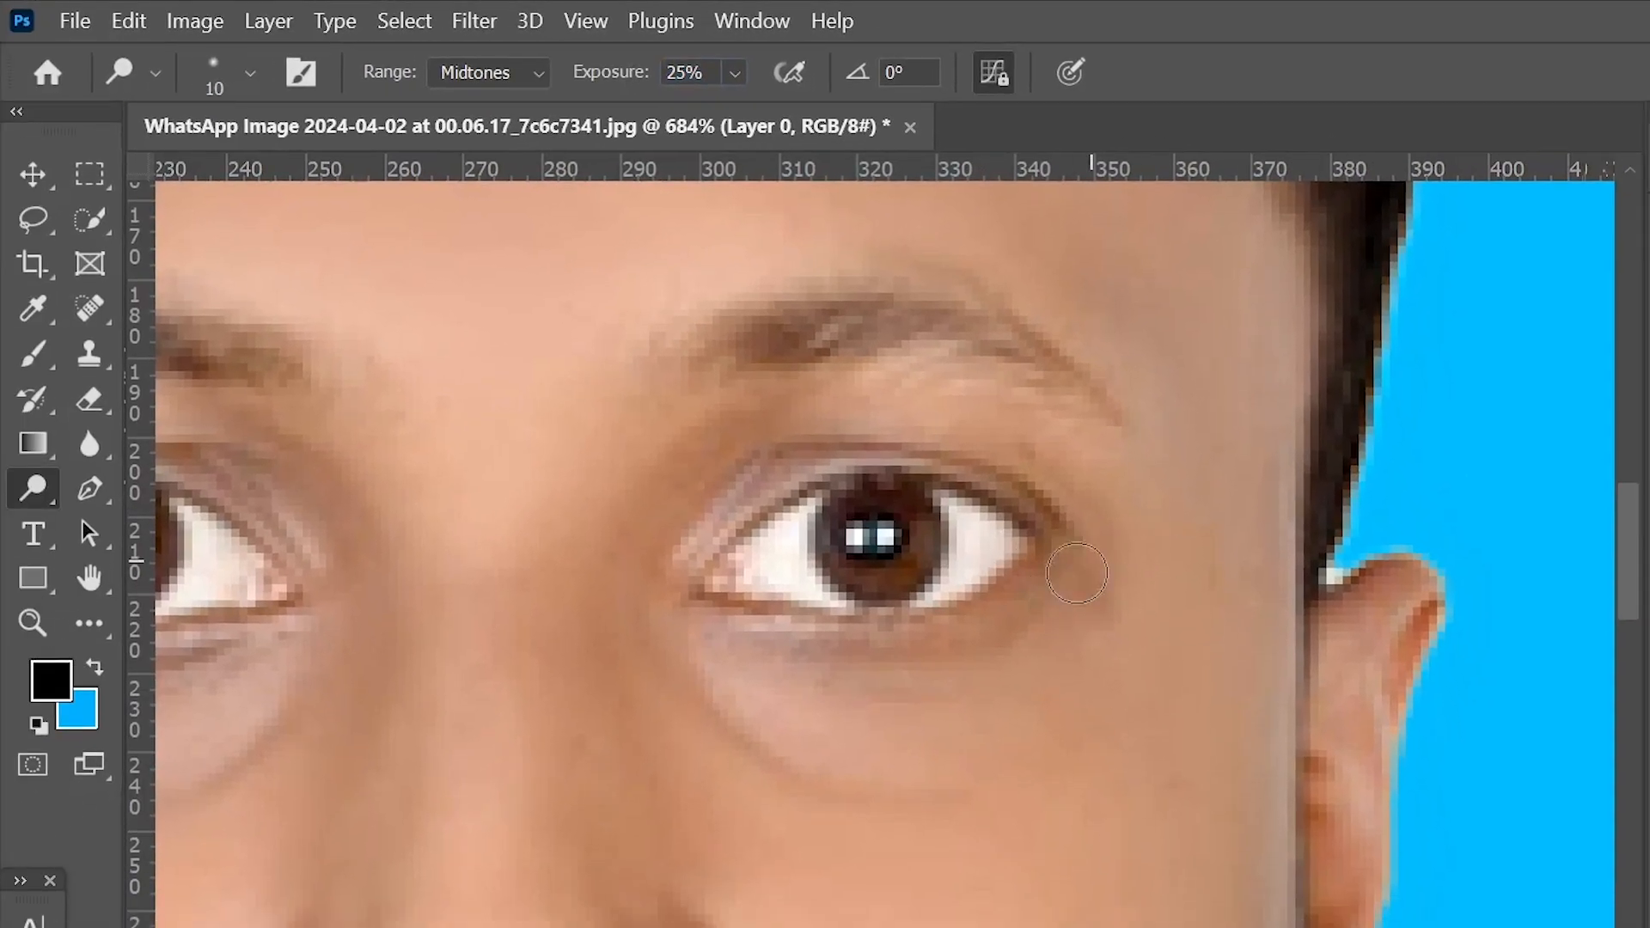
drag(928, 745, 701, 765)
drag(784, 647, 698, 641)
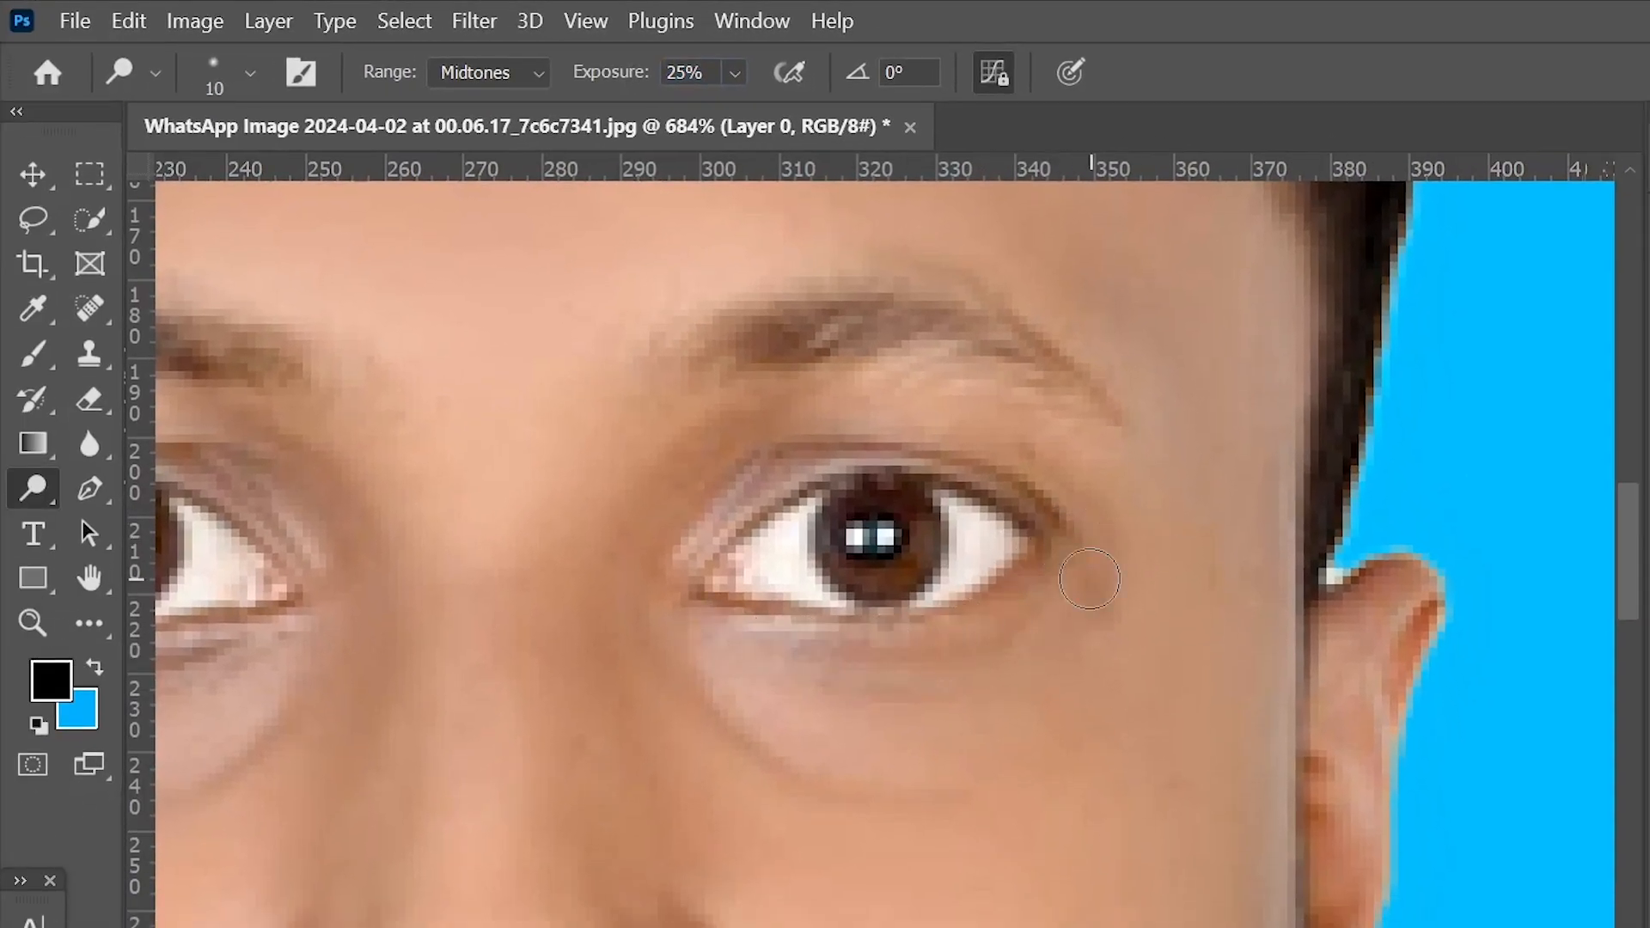
drag(615, 79, 594, 84)
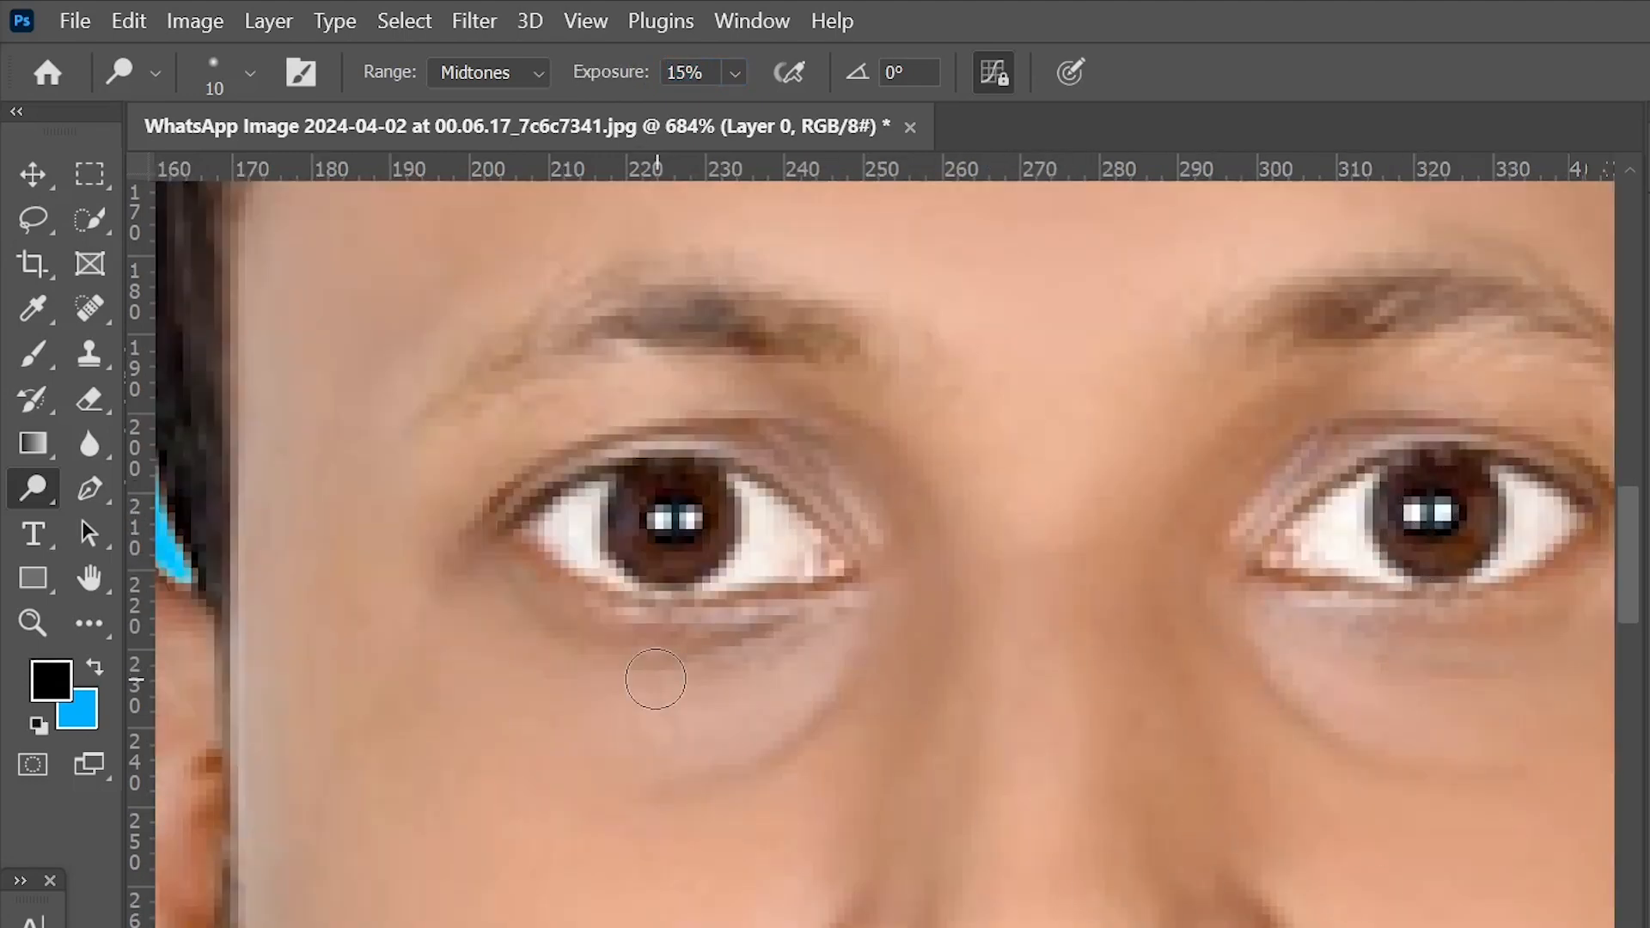
mouse_move(853, 632)
mouse_down()
mouse_move(571, 618)
mouse_move(722, 655)
mouse_move(817, 633)
mouse_move(655, 645)
mouse_up()
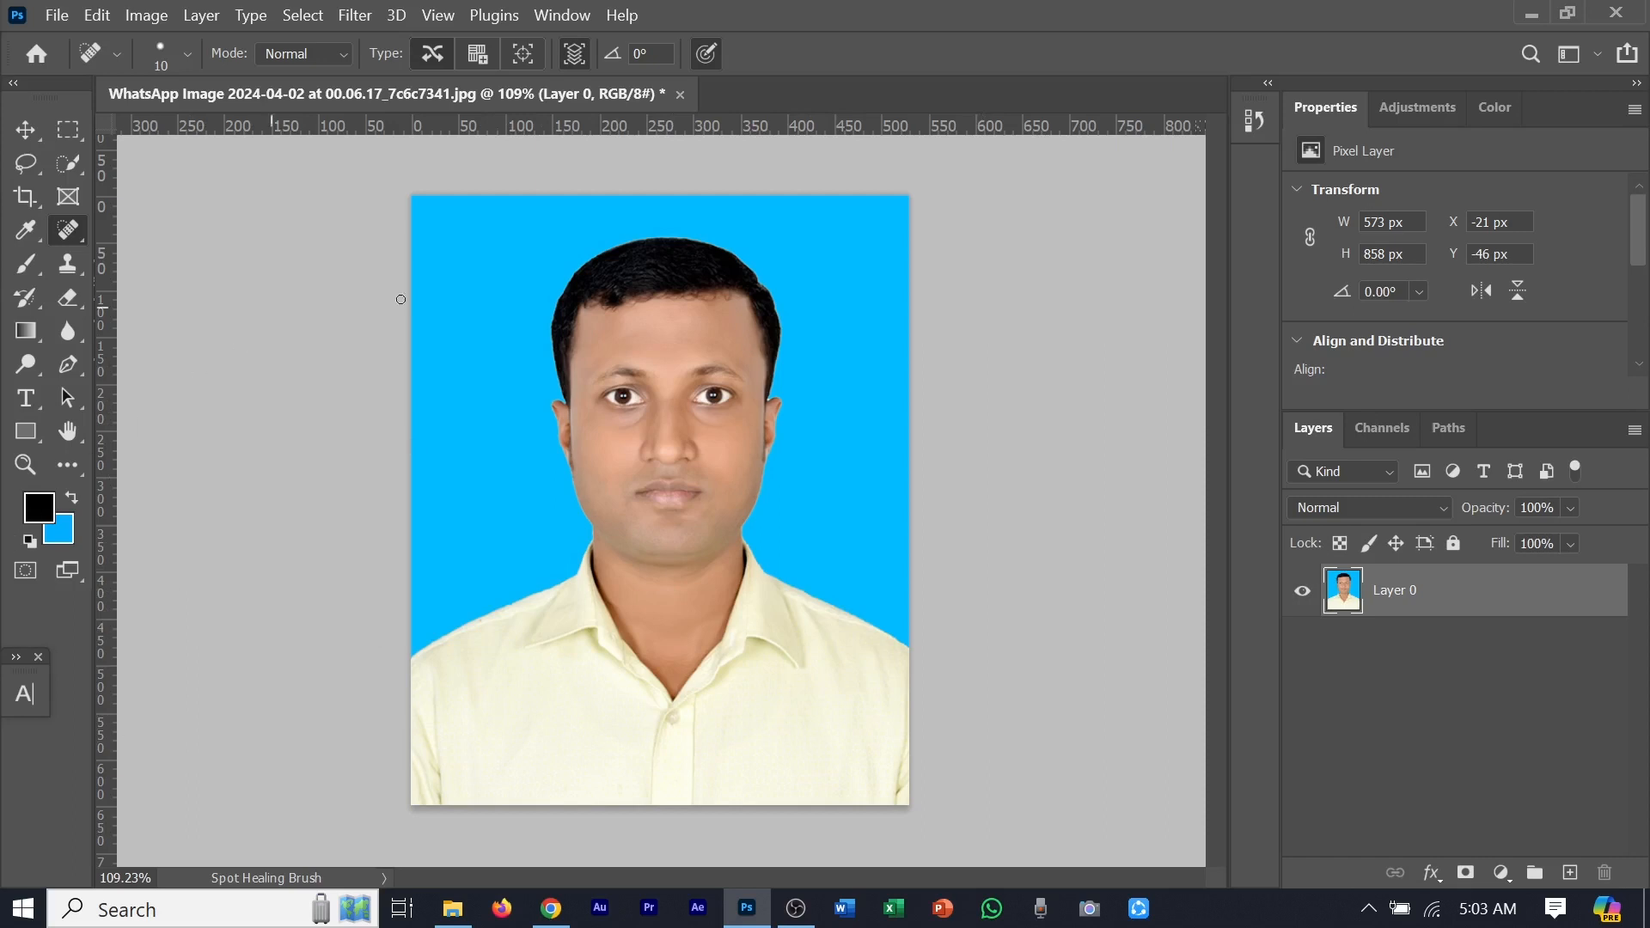
Darken the hair and the eyebrow with the Burn tool at 22% exposure, using brush size 70 for hair and 8 for the brow
scroll(713, 357, up, 3)
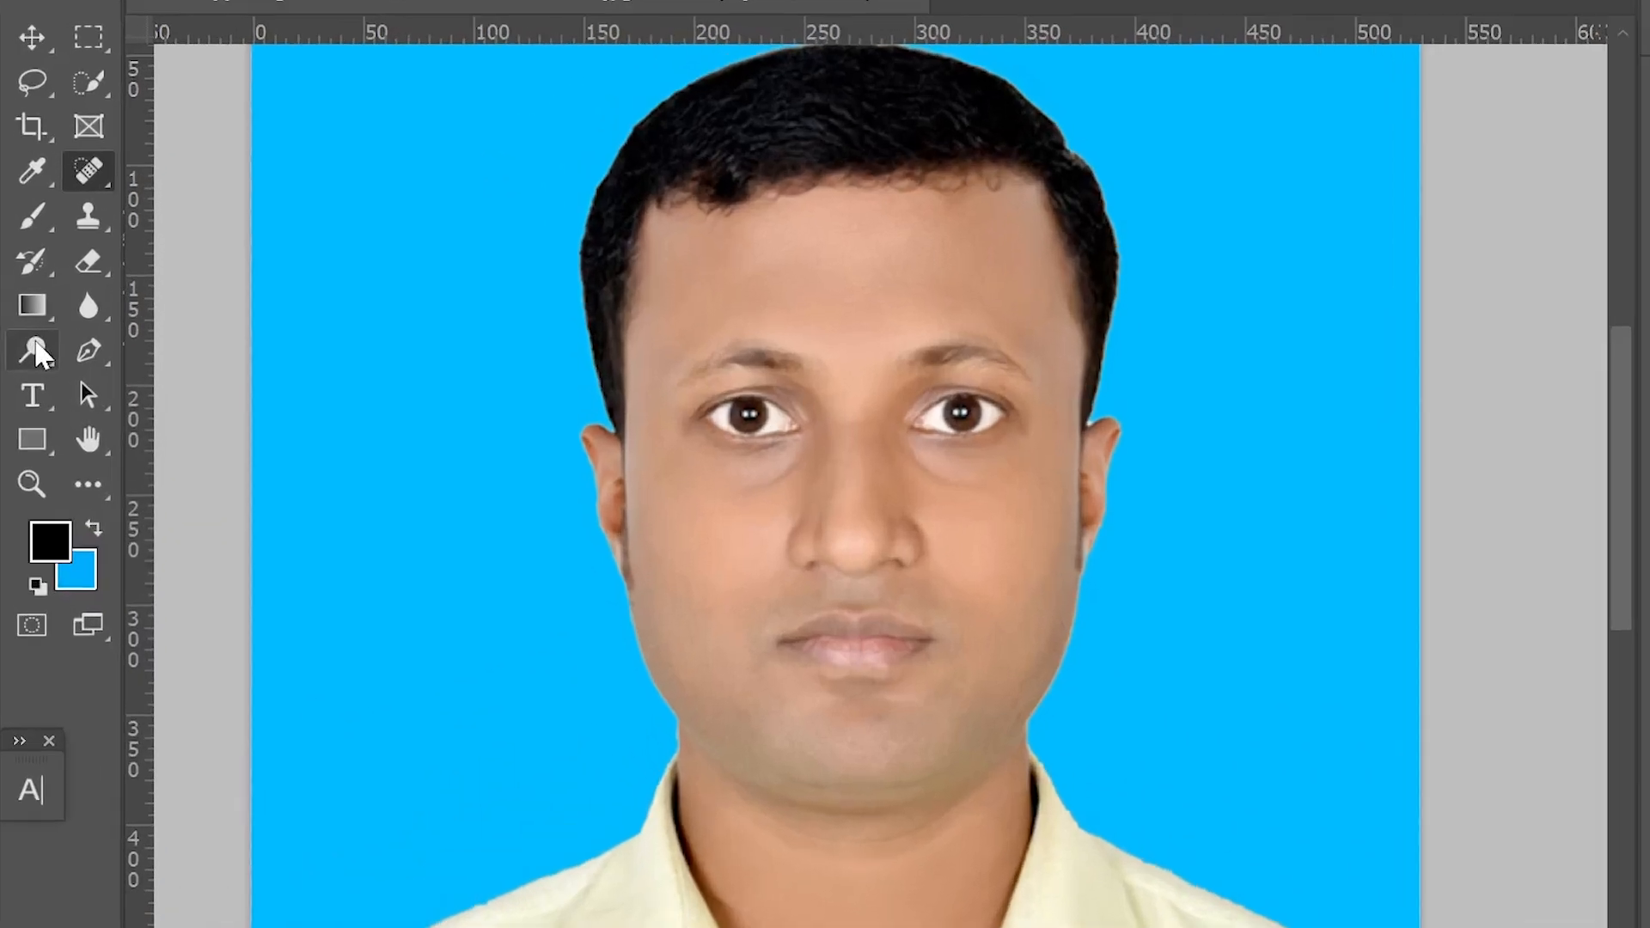
right_click(29, 364)
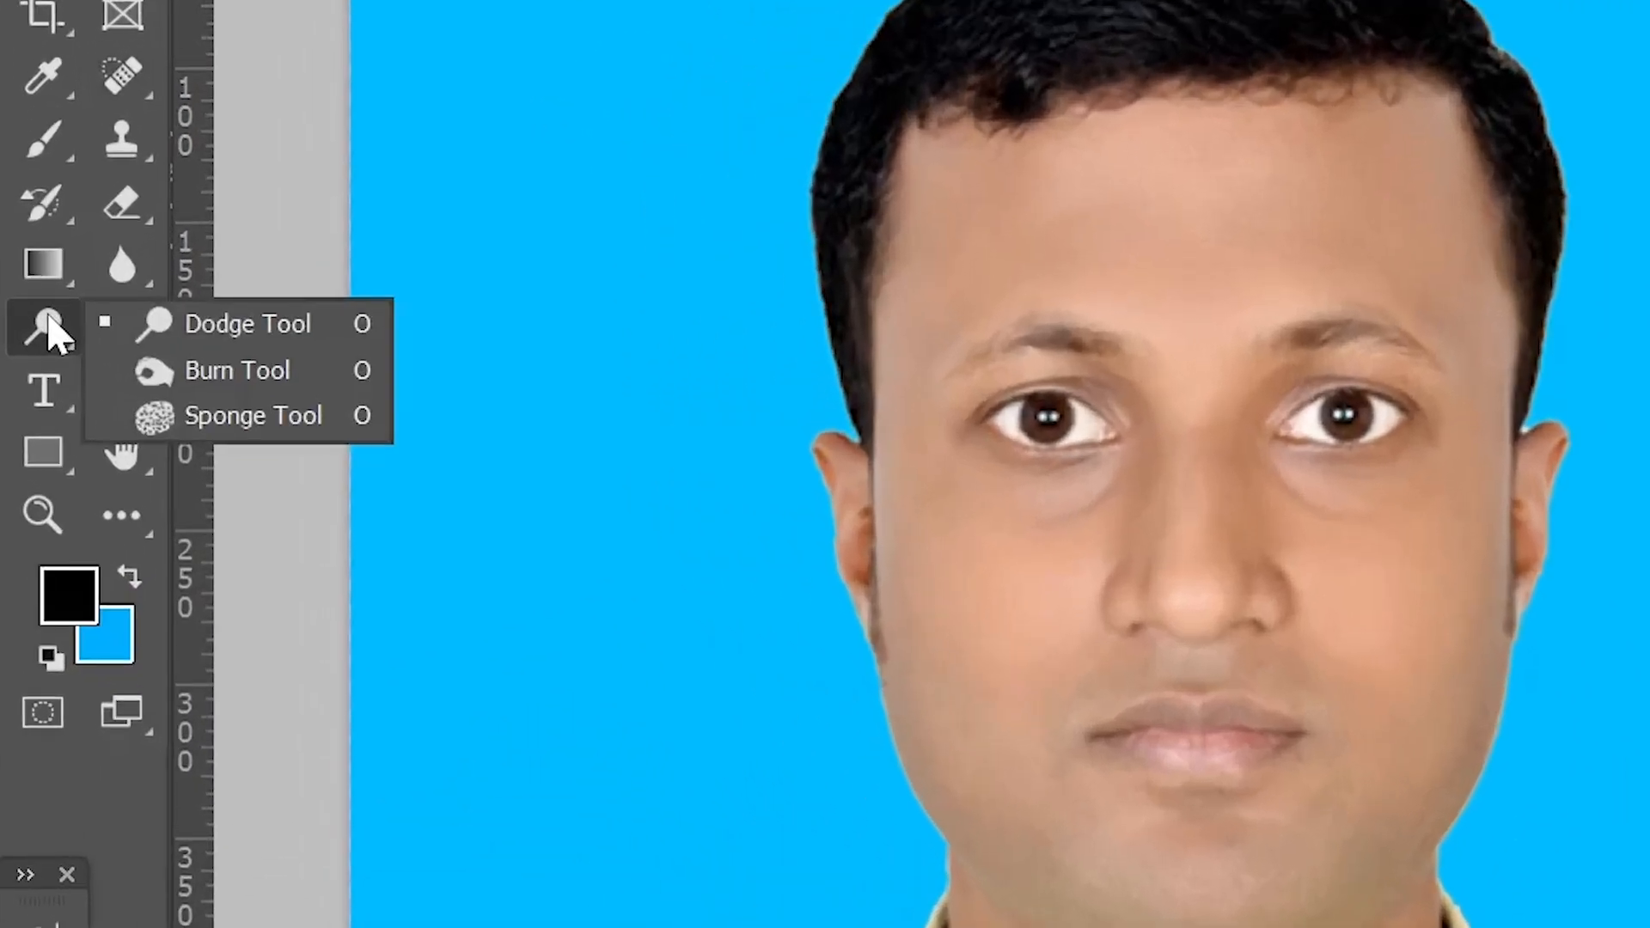
click(249, 370)
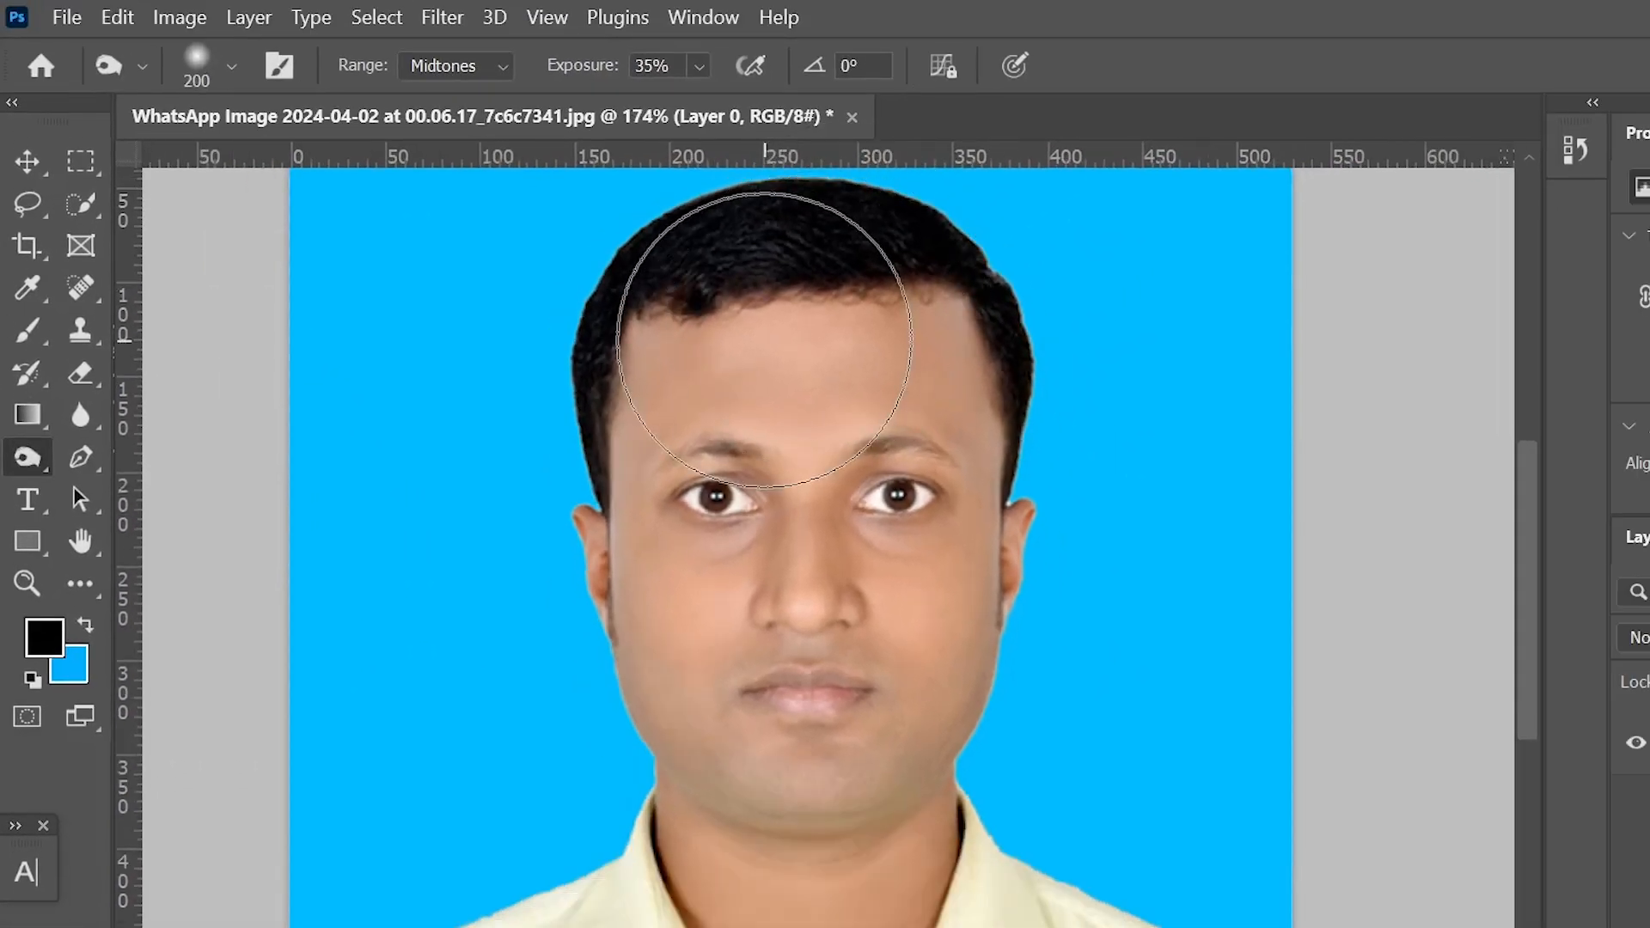
key(bracketleft)
key(bracketleft)
key(bracketleft)
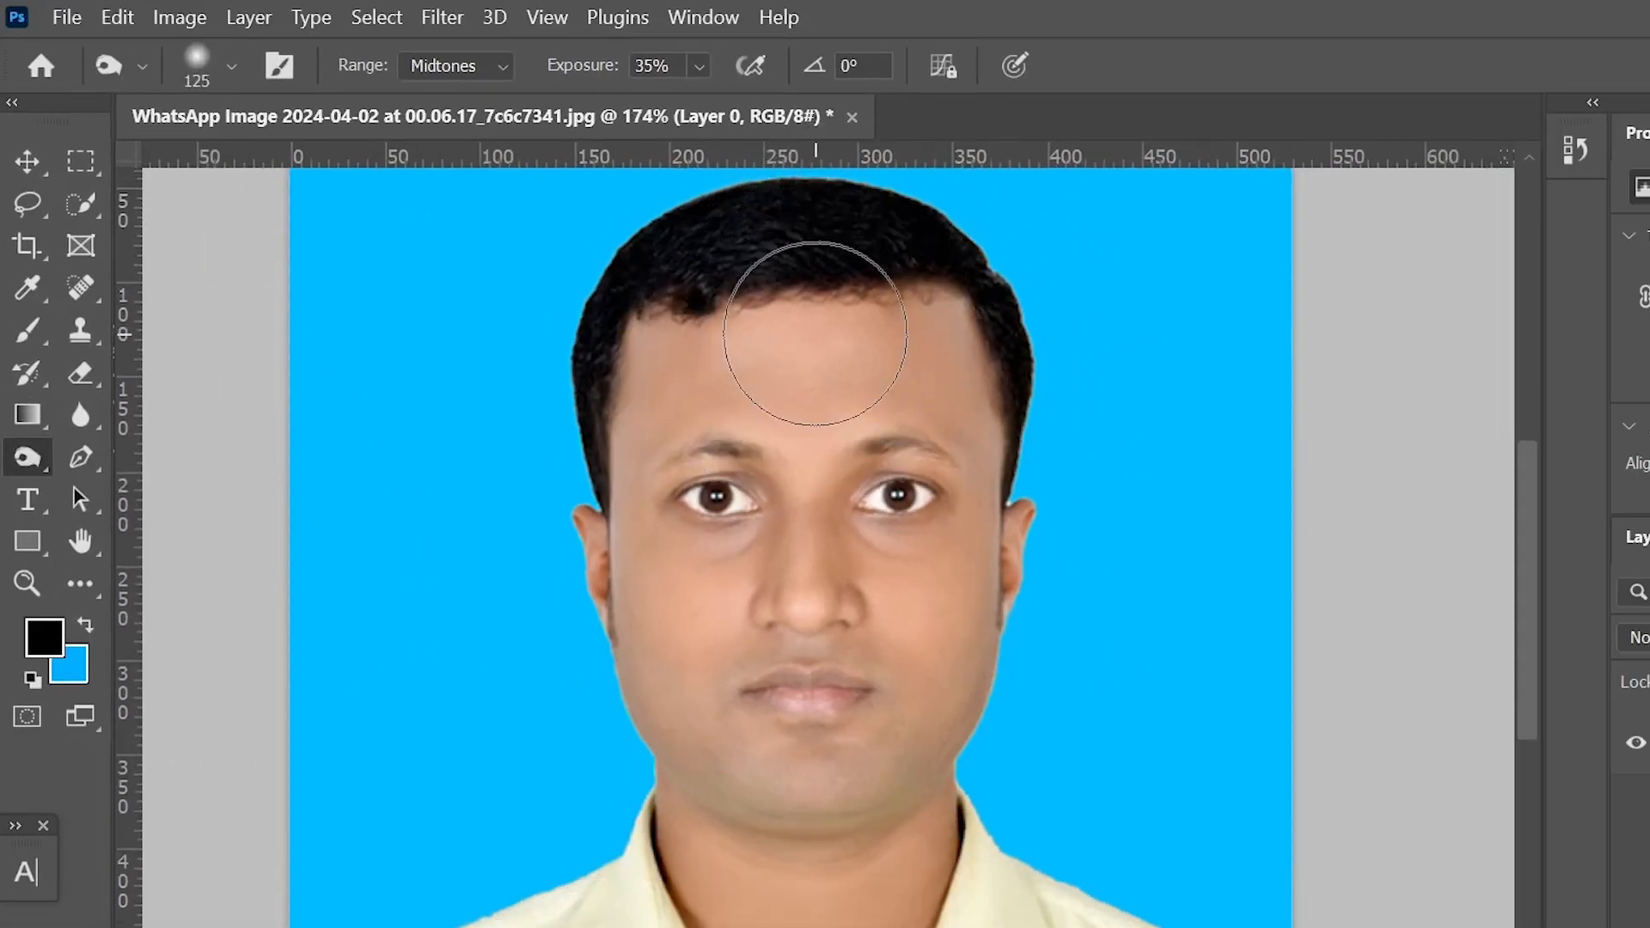
key(bracketleft)
key(bracketleft)
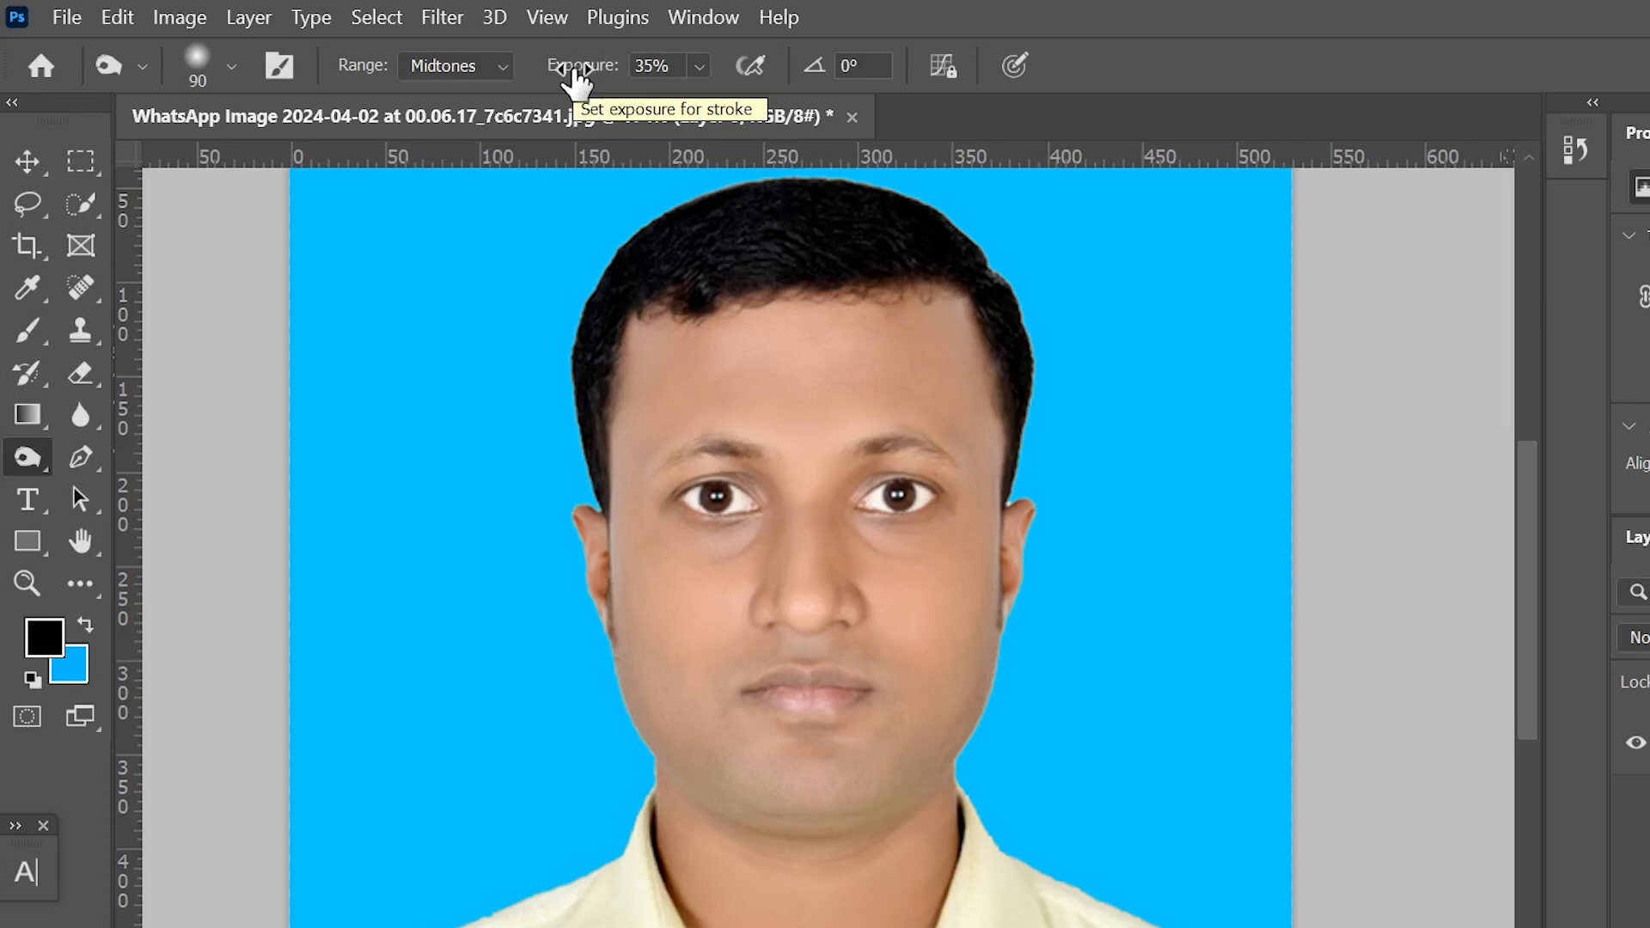
drag(574, 76, 554, 72)
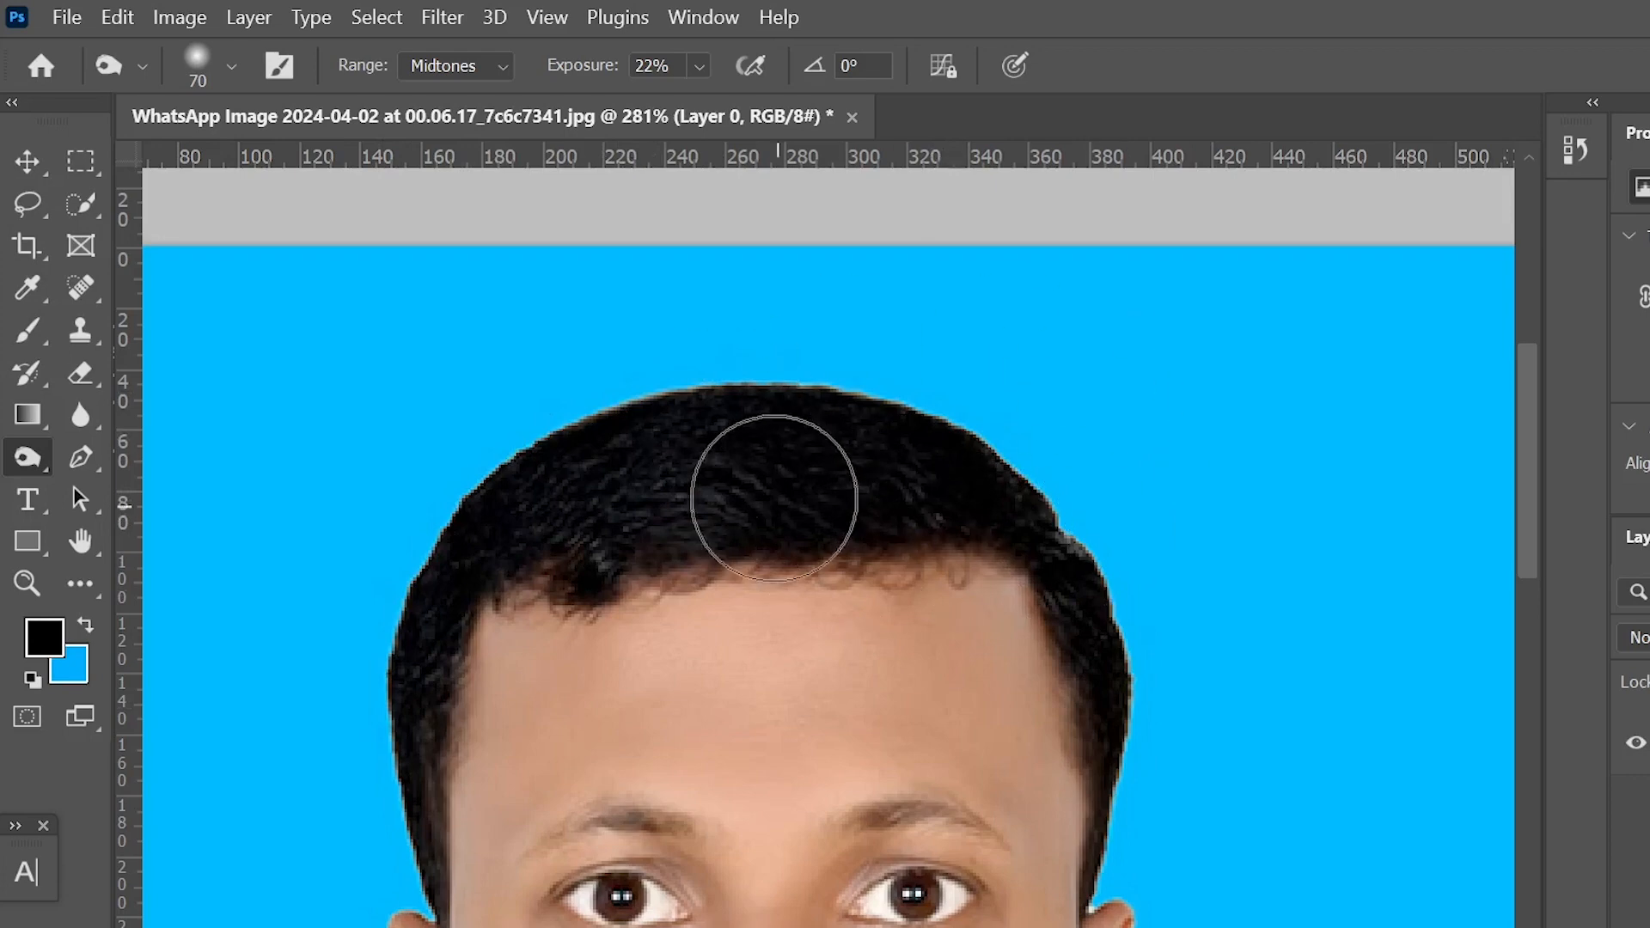
mouse_move(773, 498)
mouse_down()
mouse_move(592, 490)
mouse_move(697, 454)
mouse_move(851, 468)
mouse_move(1046, 555)
mouse_move(1084, 603)
mouse_move(770, 430)
mouse_move(557, 520)
mouse_move(446, 541)
mouse_move(406, 690)
mouse_move(430, 528)
mouse_move(548, 440)
mouse_move(800, 431)
mouse_up()
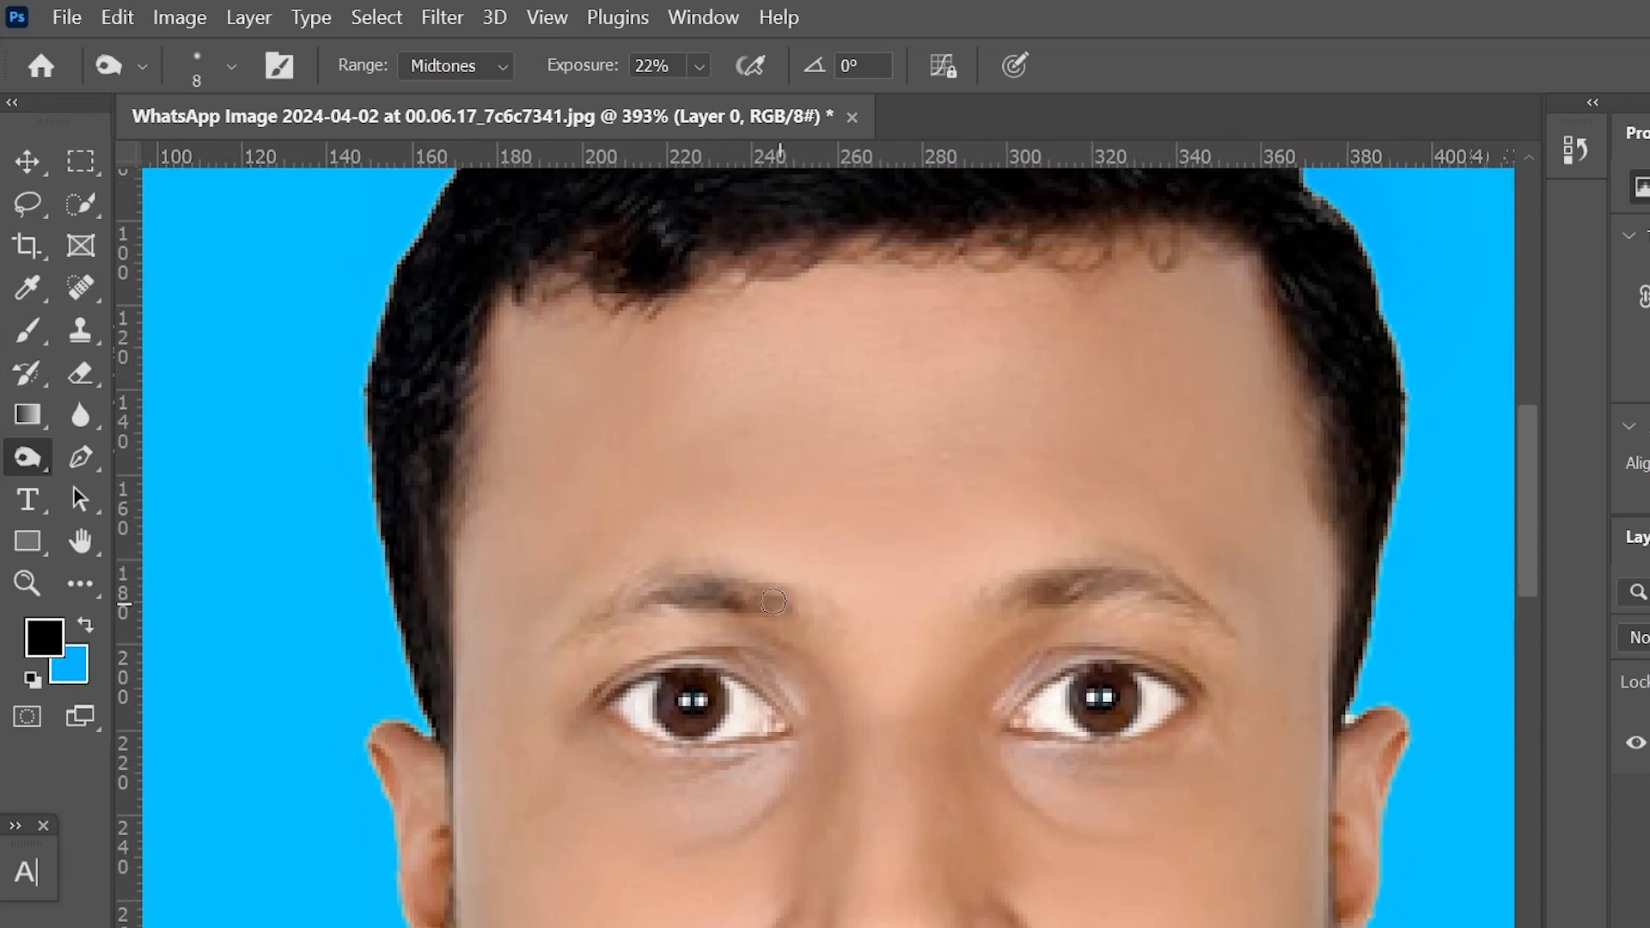
mouse_move(773, 601)
mouse_down()
mouse_move(697, 579)
mouse_move(592, 620)
mouse_move(684, 580)
mouse_move(781, 585)
mouse_move(698, 573)
mouse_move(775, 607)
mouse_move(708, 589)
mouse_up()
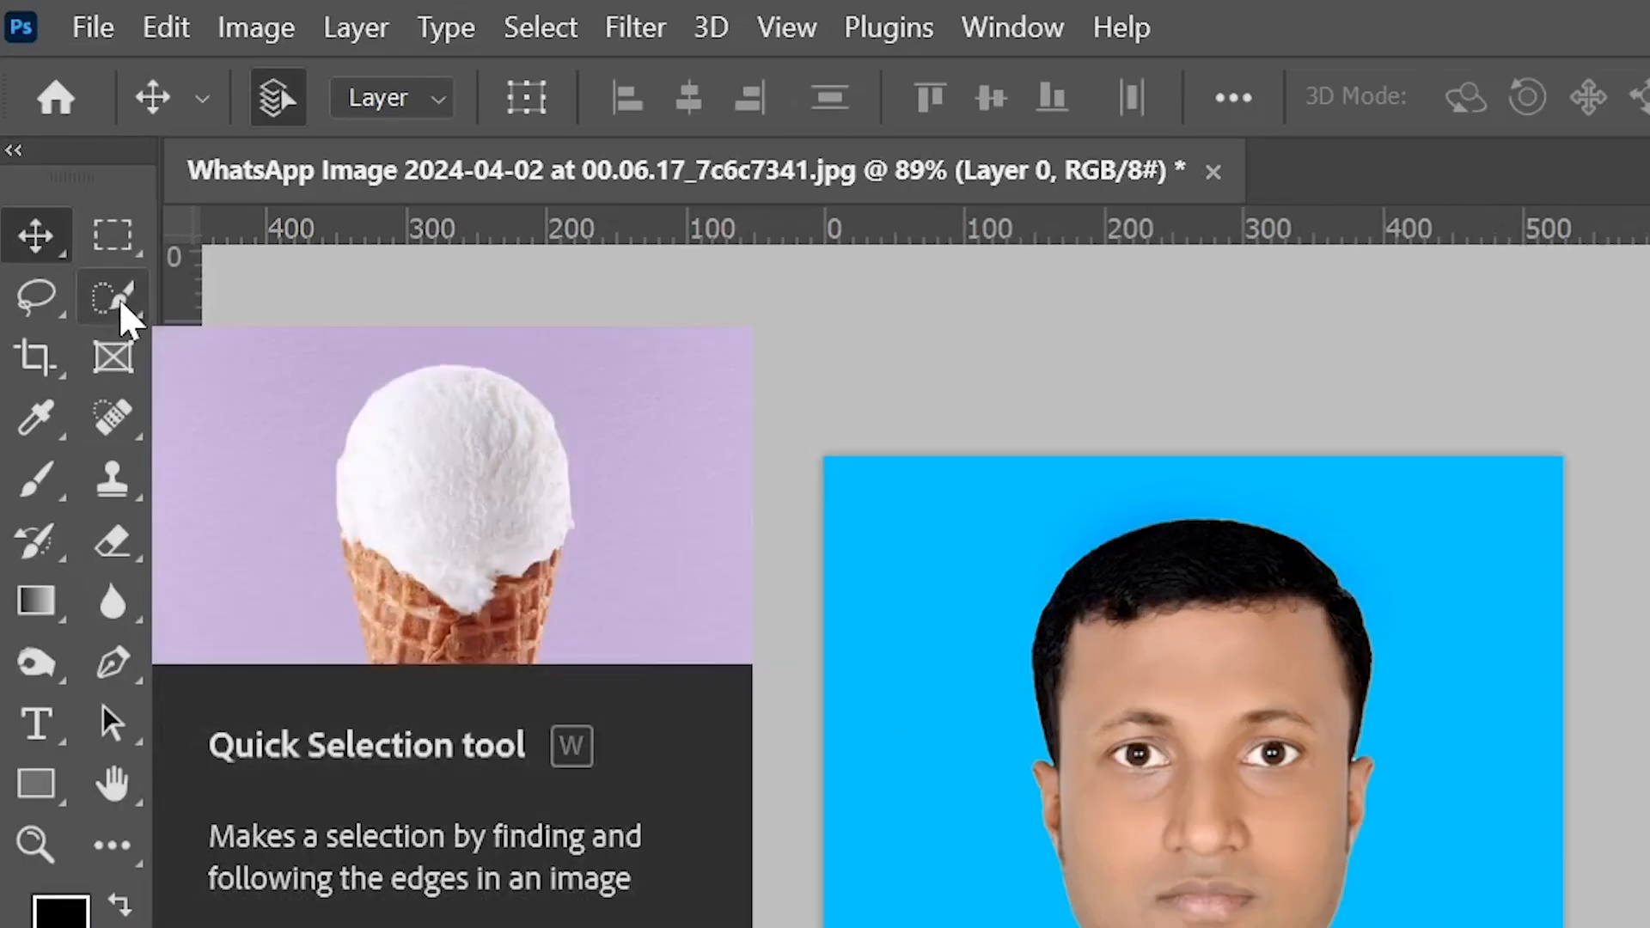
Select the entire blue background around the man with the Quick Selection tool, using brush size 80
click(74, 167)
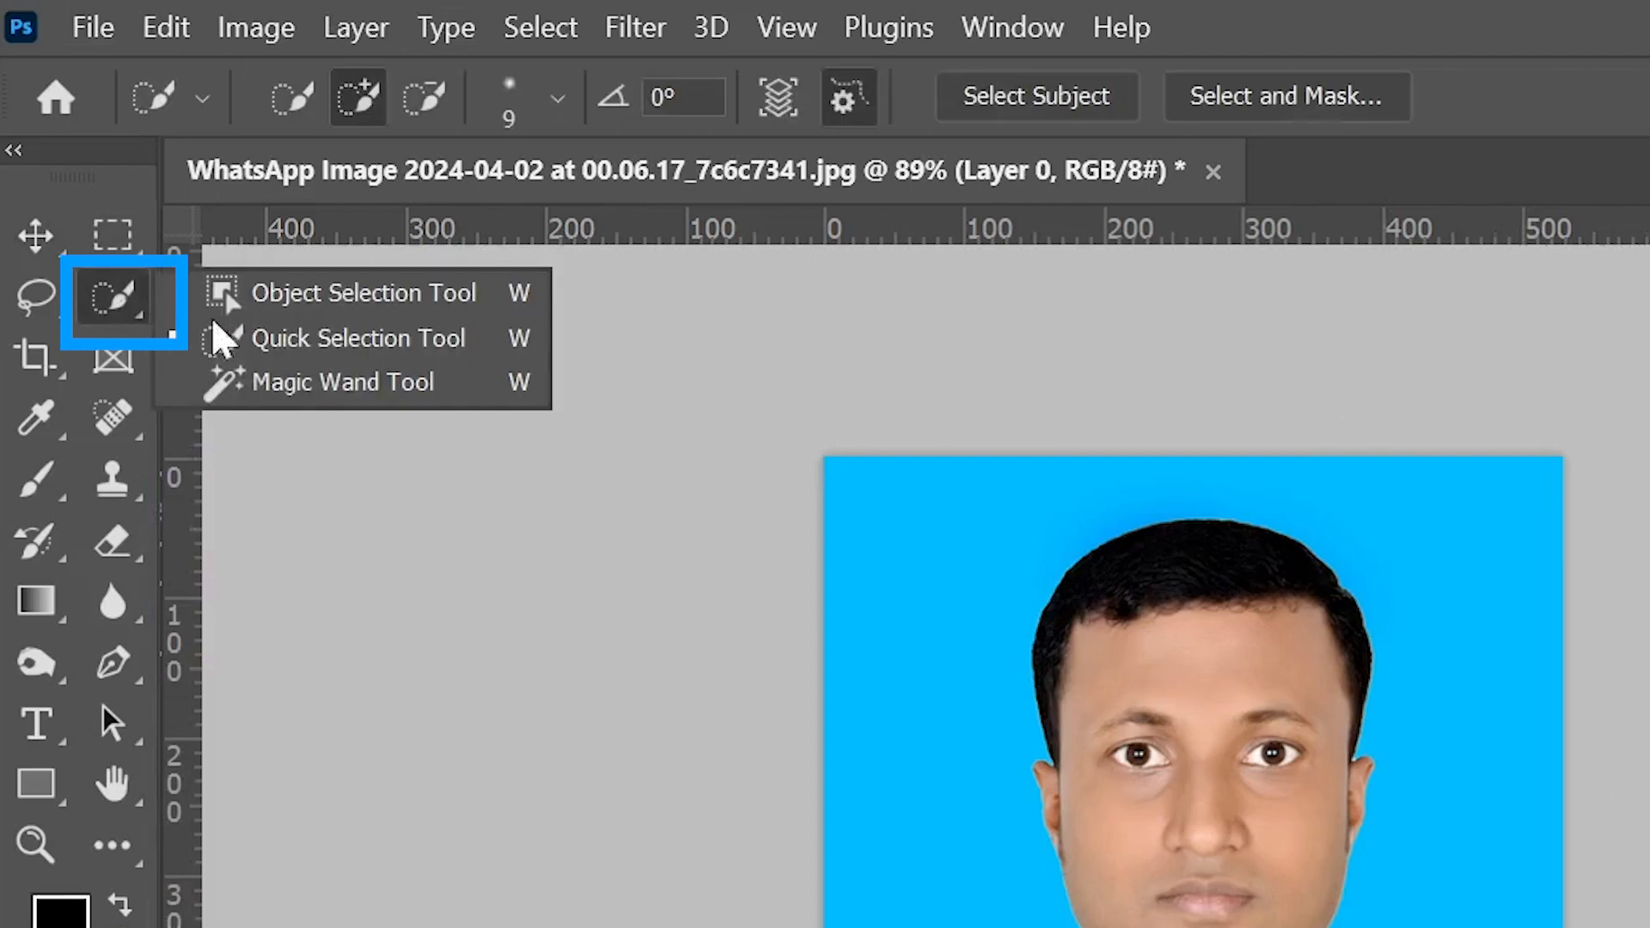
click(277, 342)
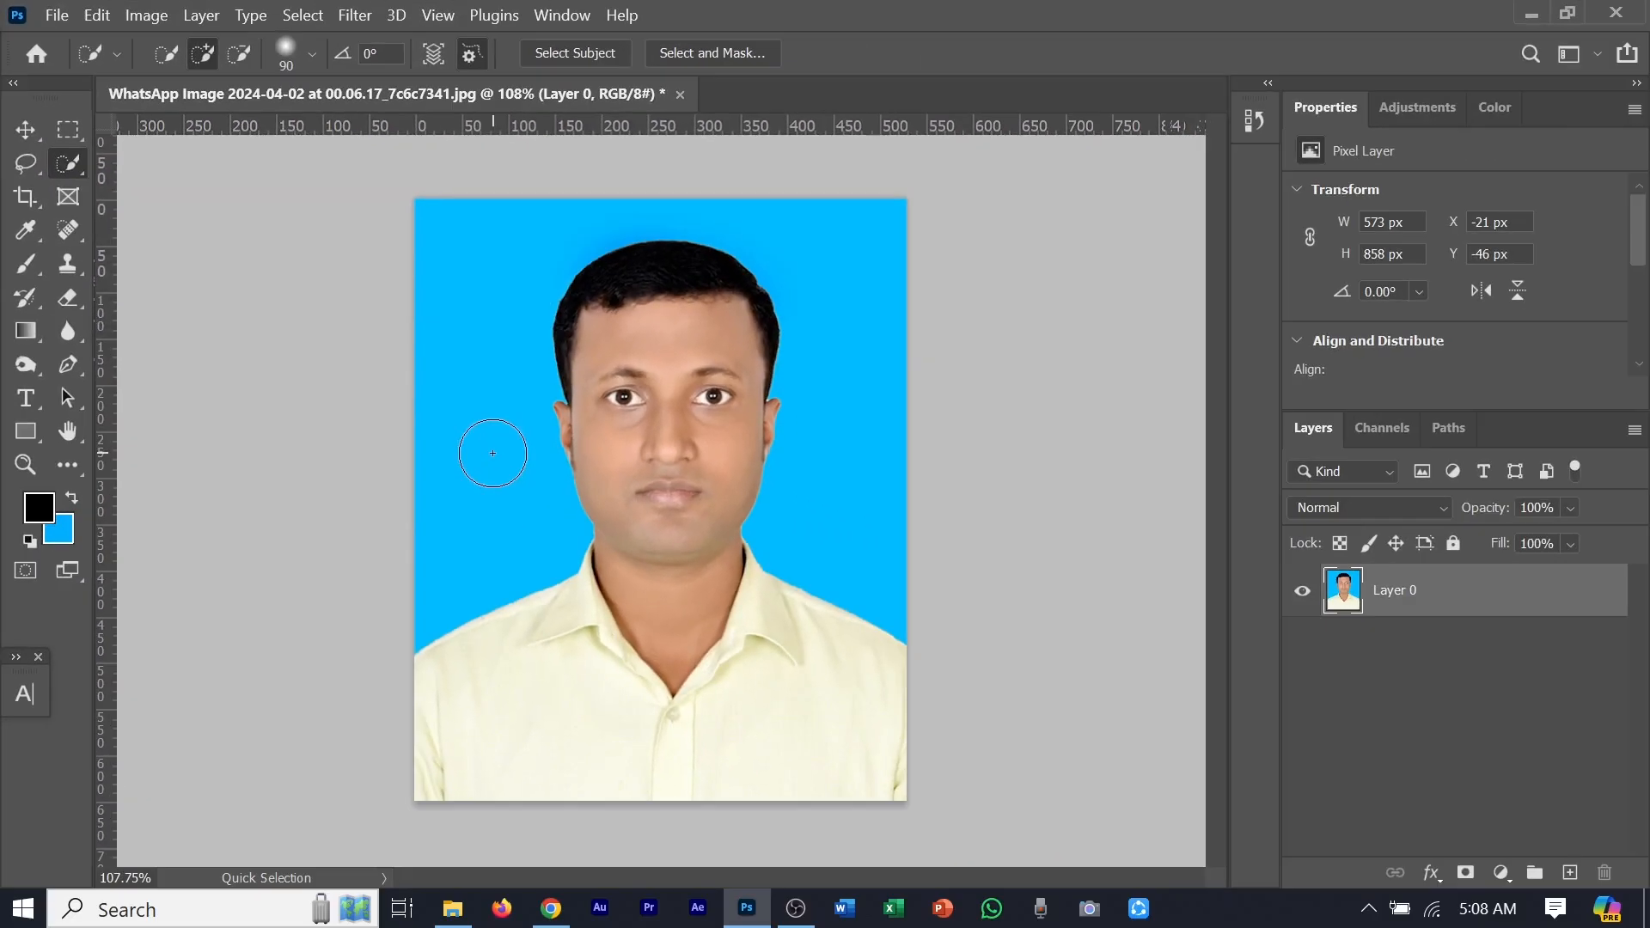
key(bracketleft)
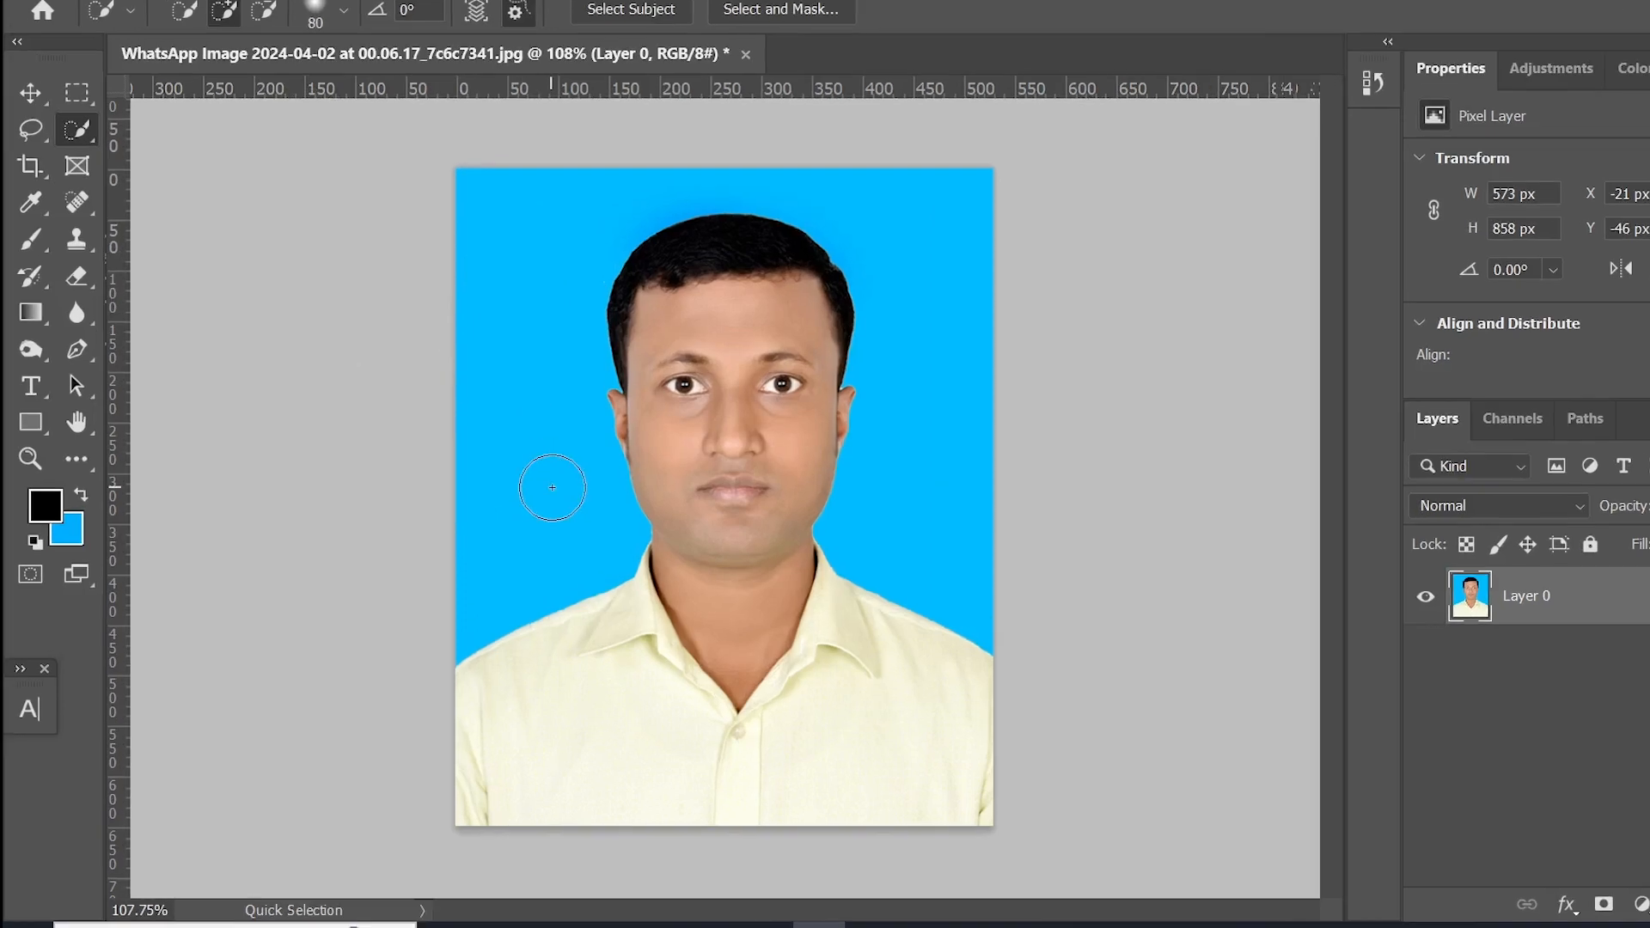
mouse_move(504, 486)
mouse_down()
mouse_move(517, 263)
mouse_move(623, 209)
mouse_up()
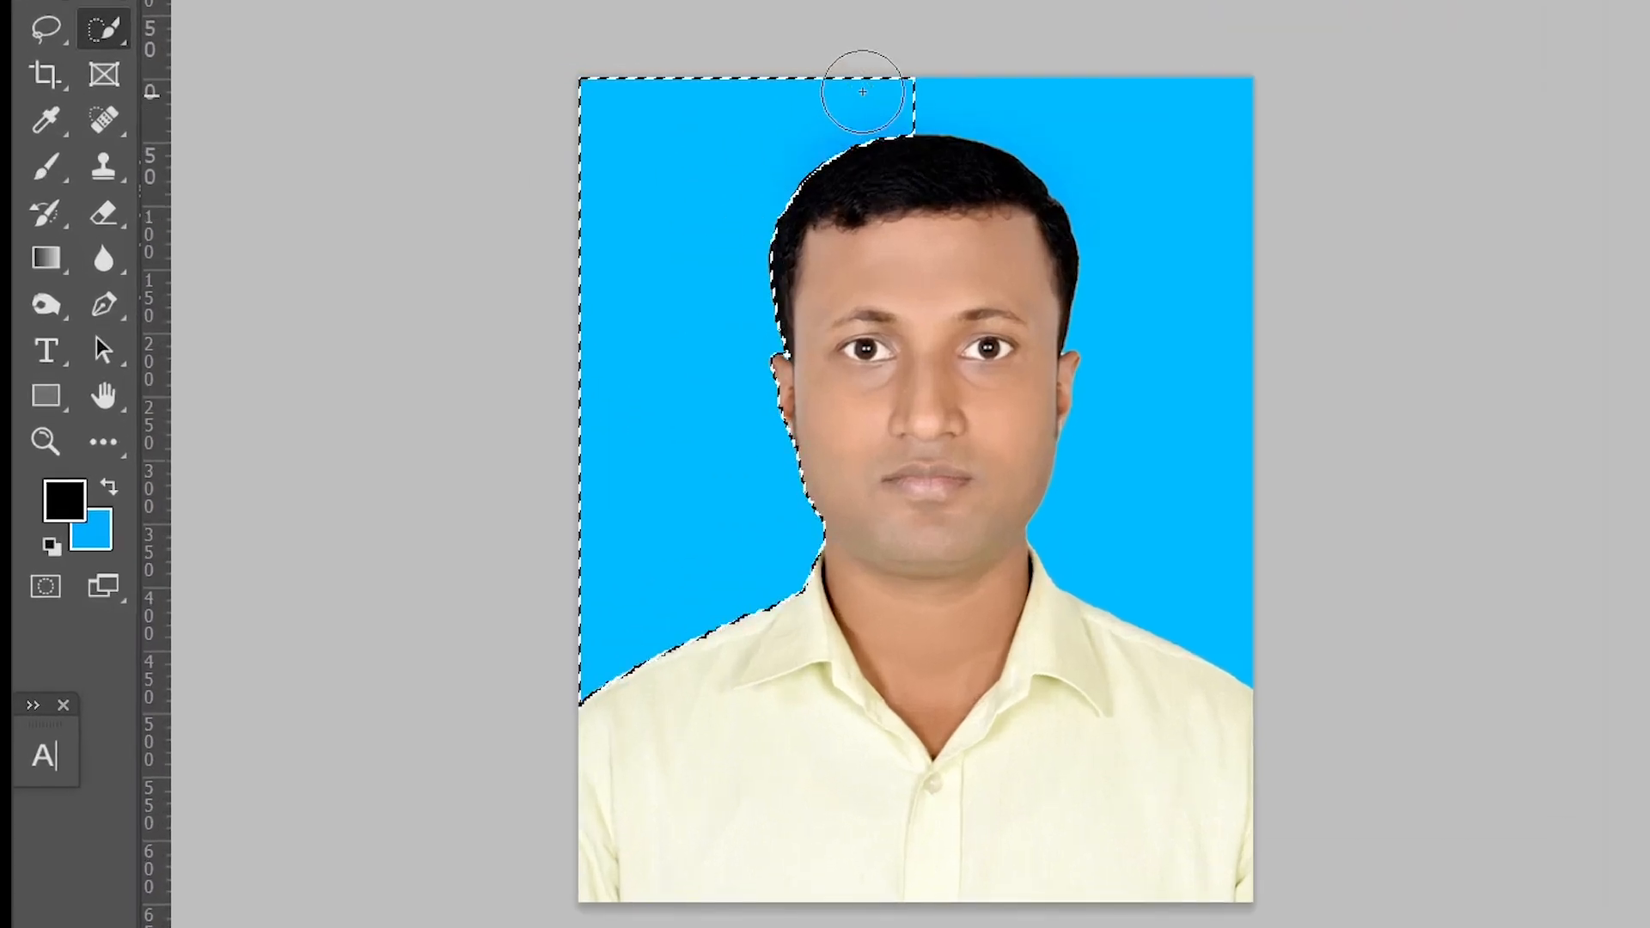
mouse_move(863, 91)
mouse_down()
mouse_move(907, 91)
mouse_move(1172, 308)
mouse_up()
scroll(1174, 307, up, 2)
scroll(1189, 310, up, 4)
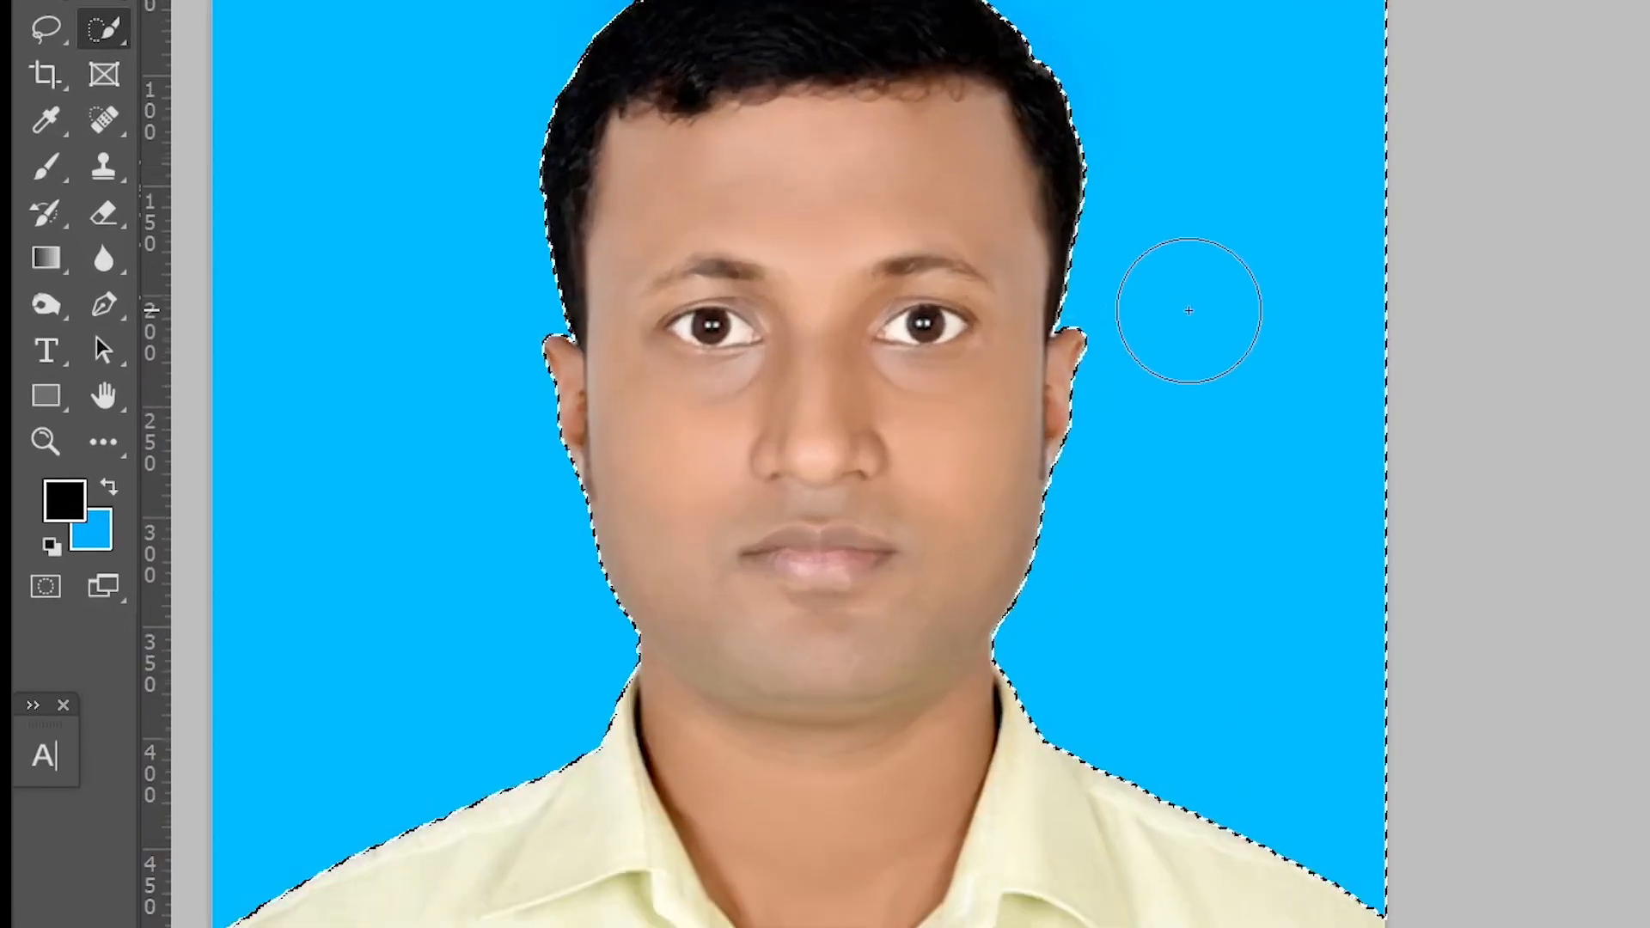
key(ctrl+0)
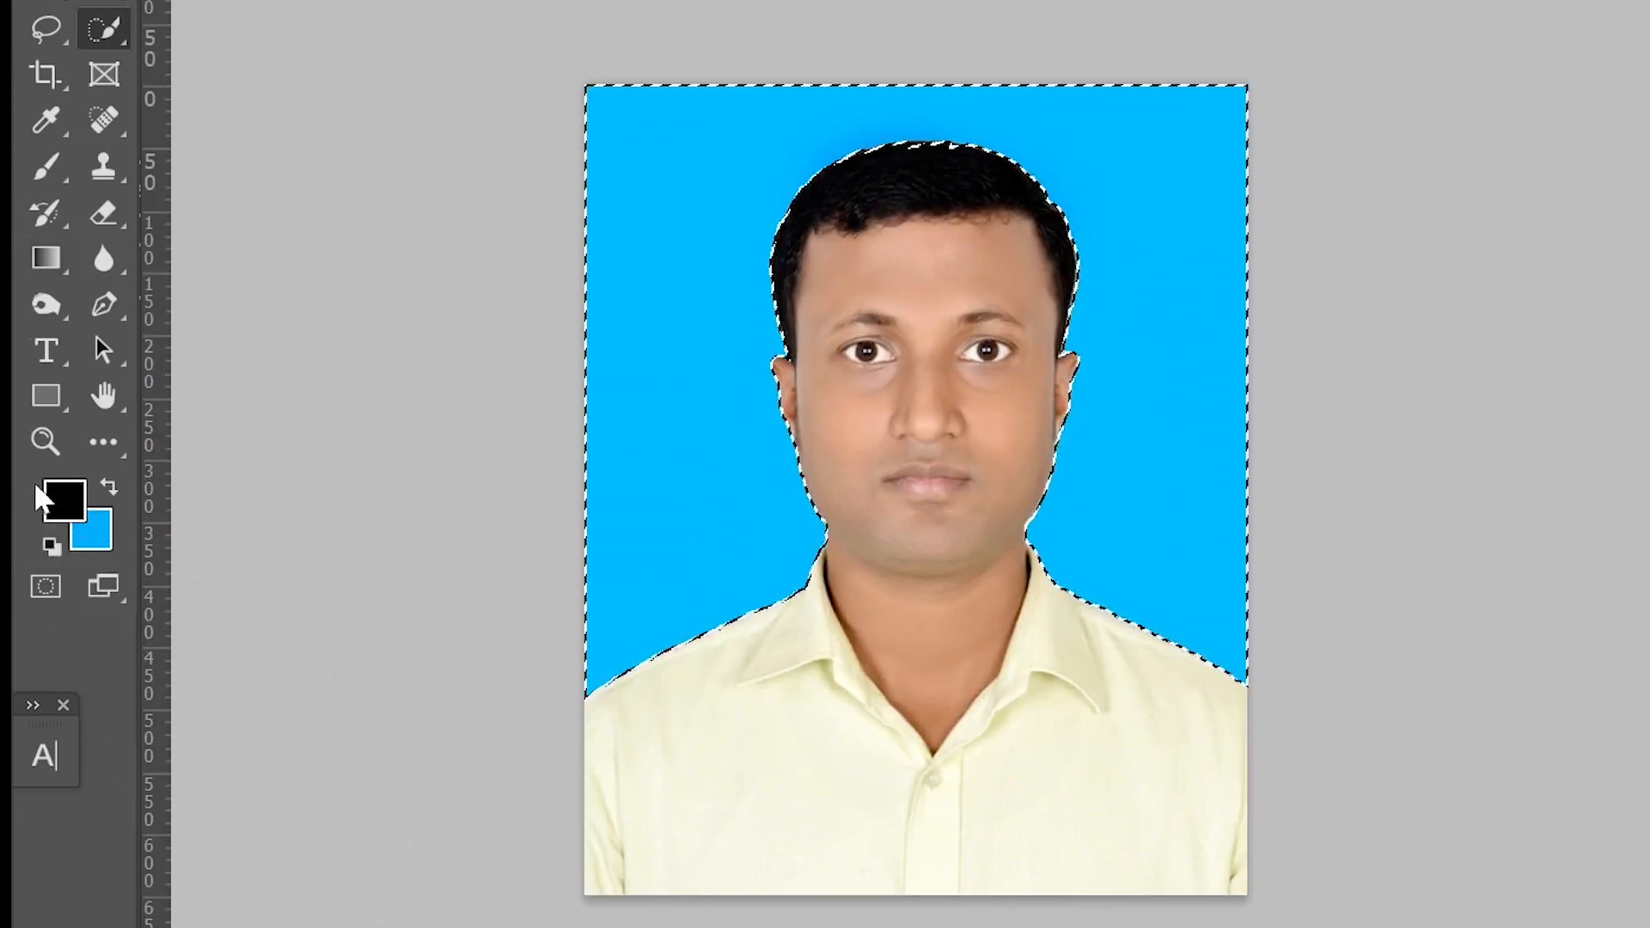
Set the background colour to the near-white fdfeff and return to the Quick Selection tool
click(100, 536)
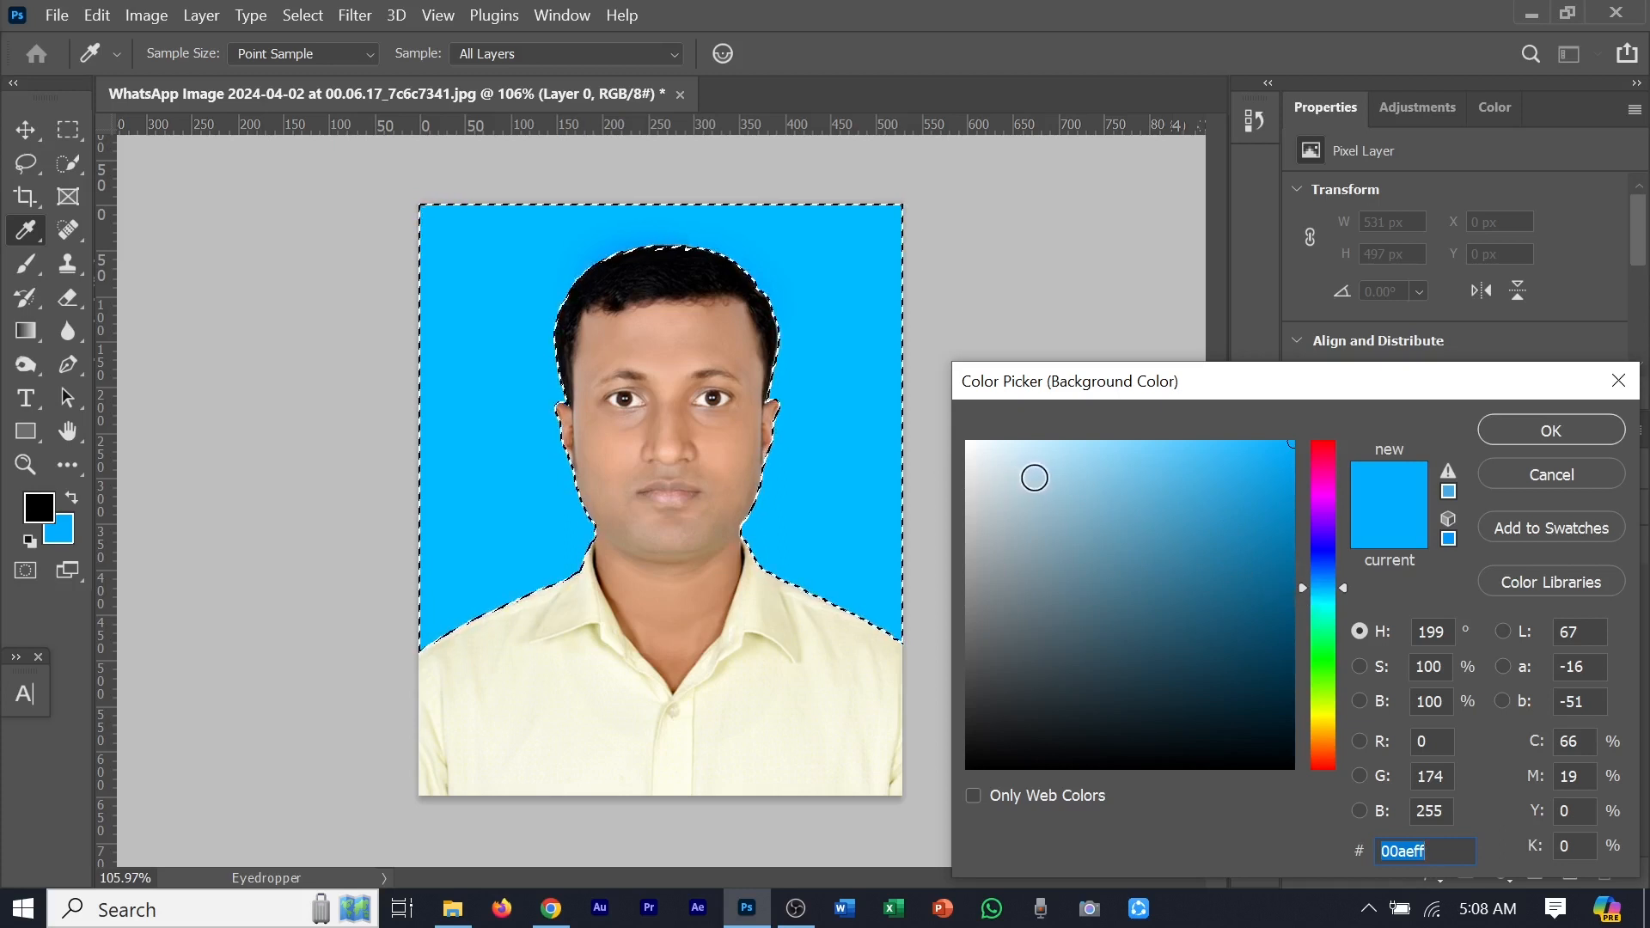
drag(1034, 477, 898, 409)
drag(974, 446, 972, 452)
click(968, 443)
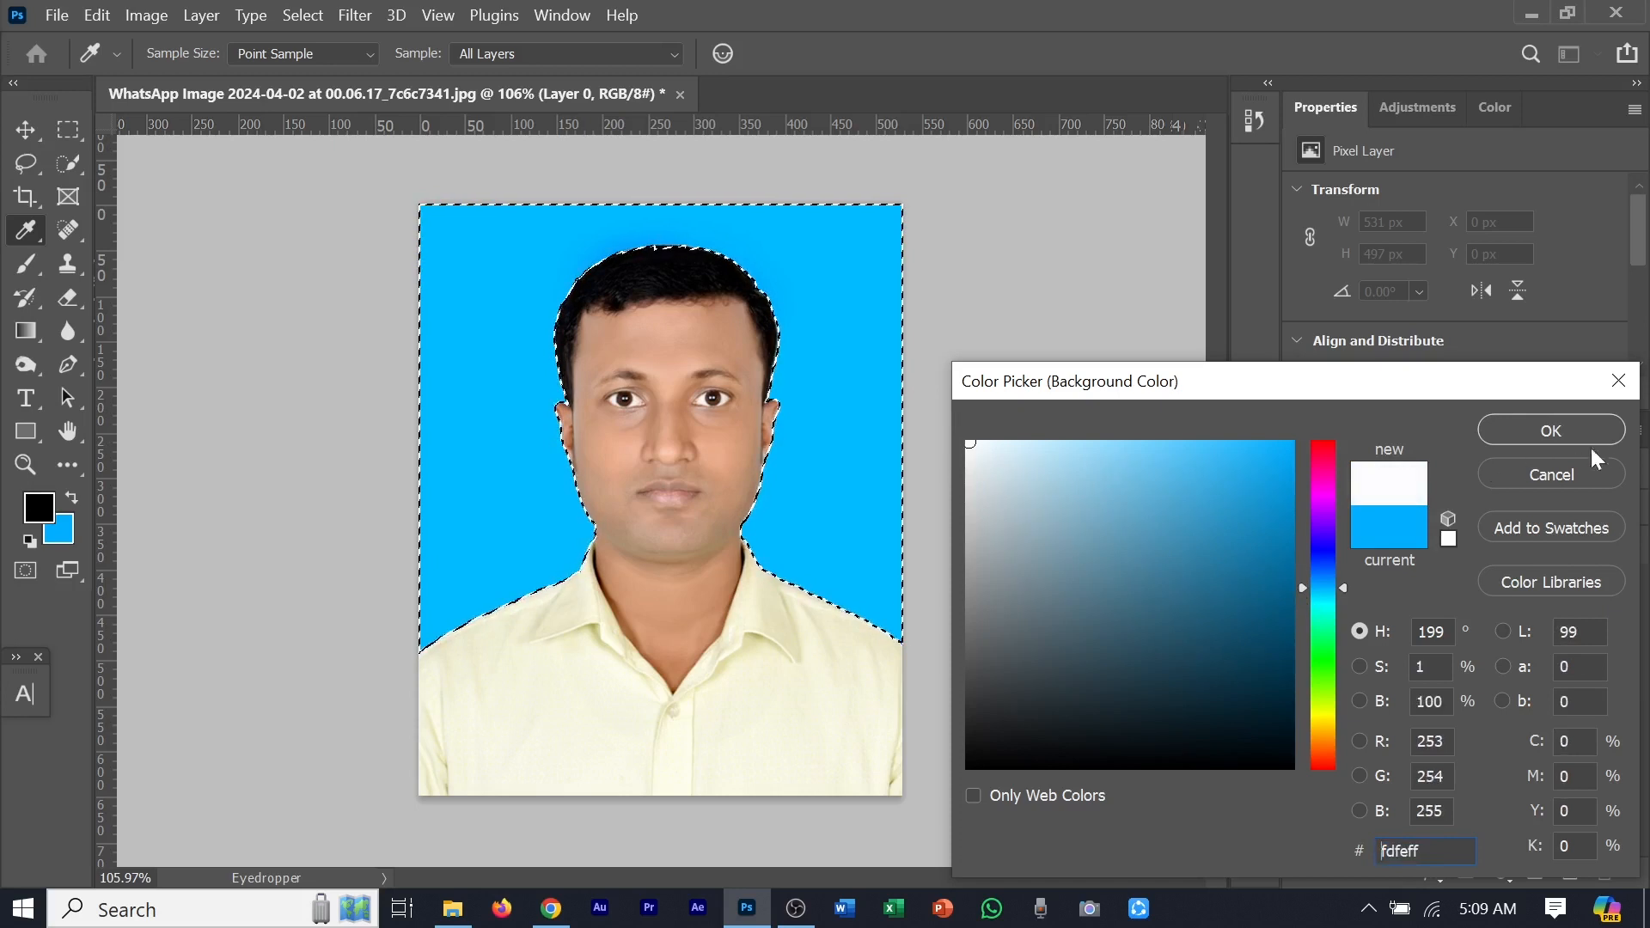
click(1561, 430)
key(w)
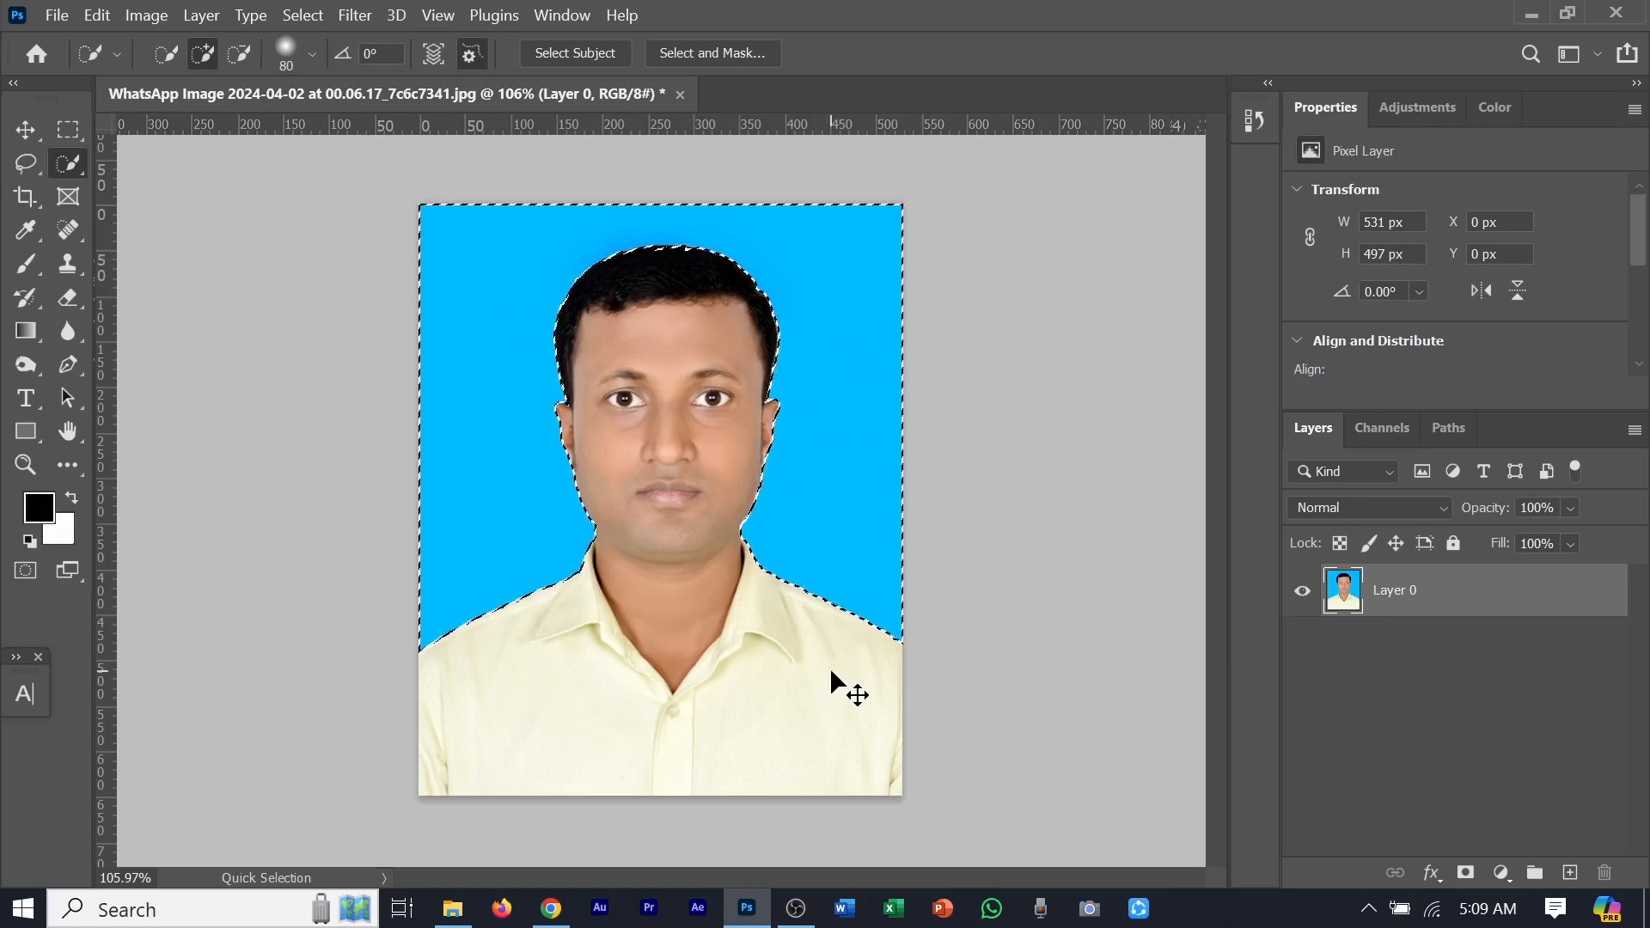
Fill the selected area behind the man with the background colour and clear the selection
key(ctrl+BackSpace)
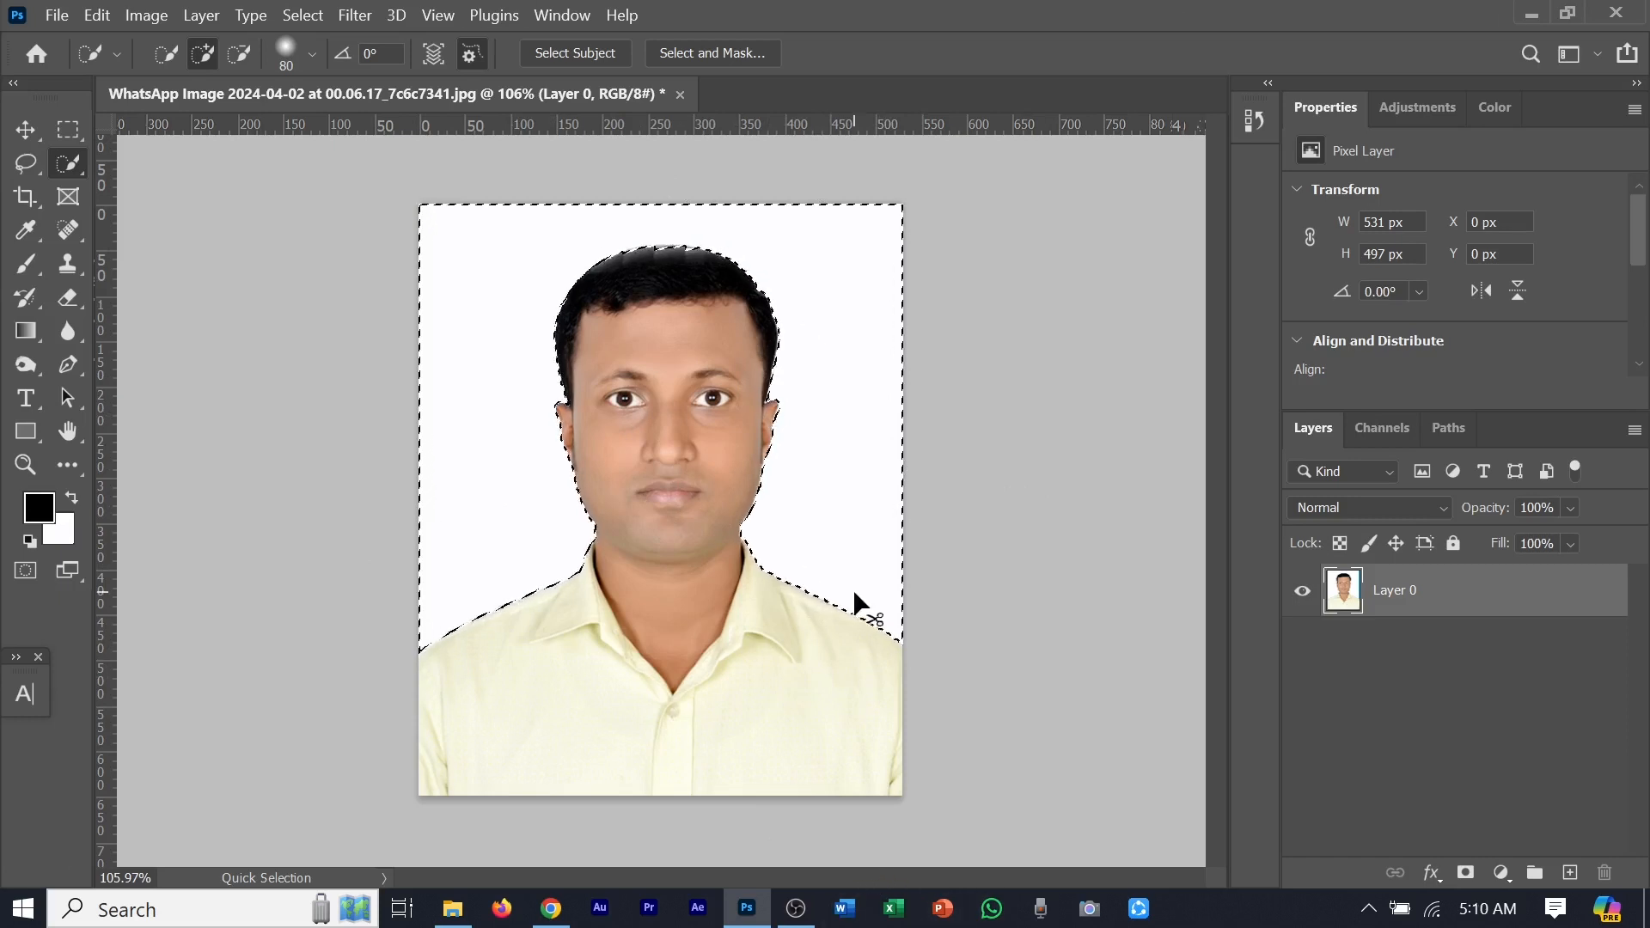
key(ctrl+d)
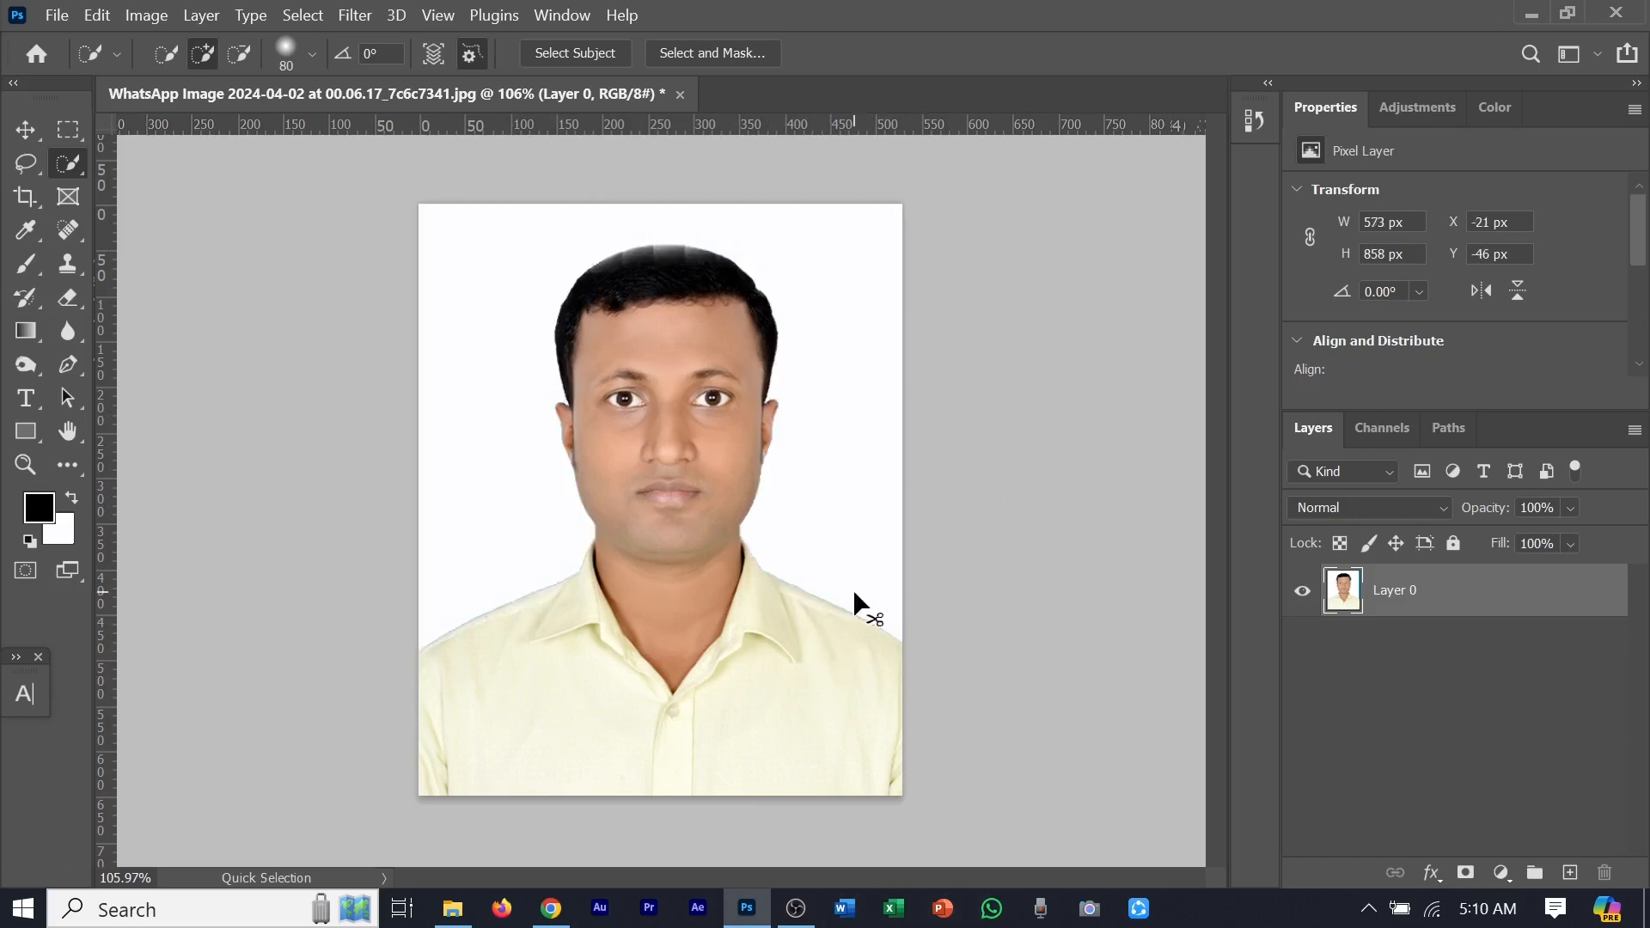
scroll(865, 530, down, 3)
scroll(697, 624, down, 1)
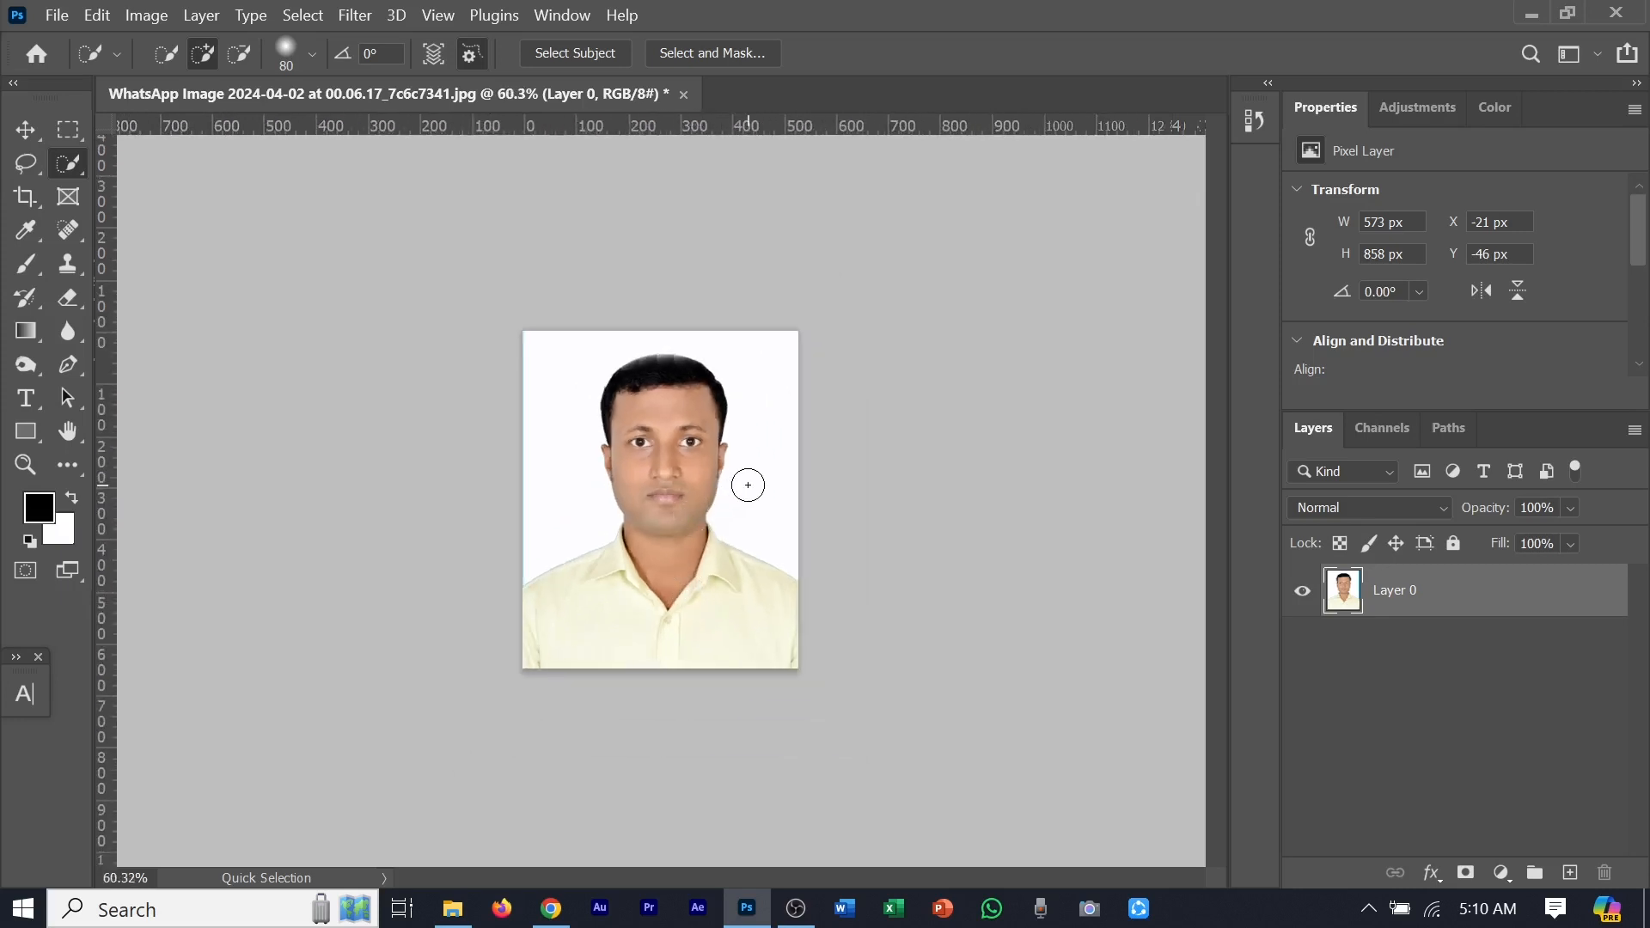
scroll(744, 482, down, 1)
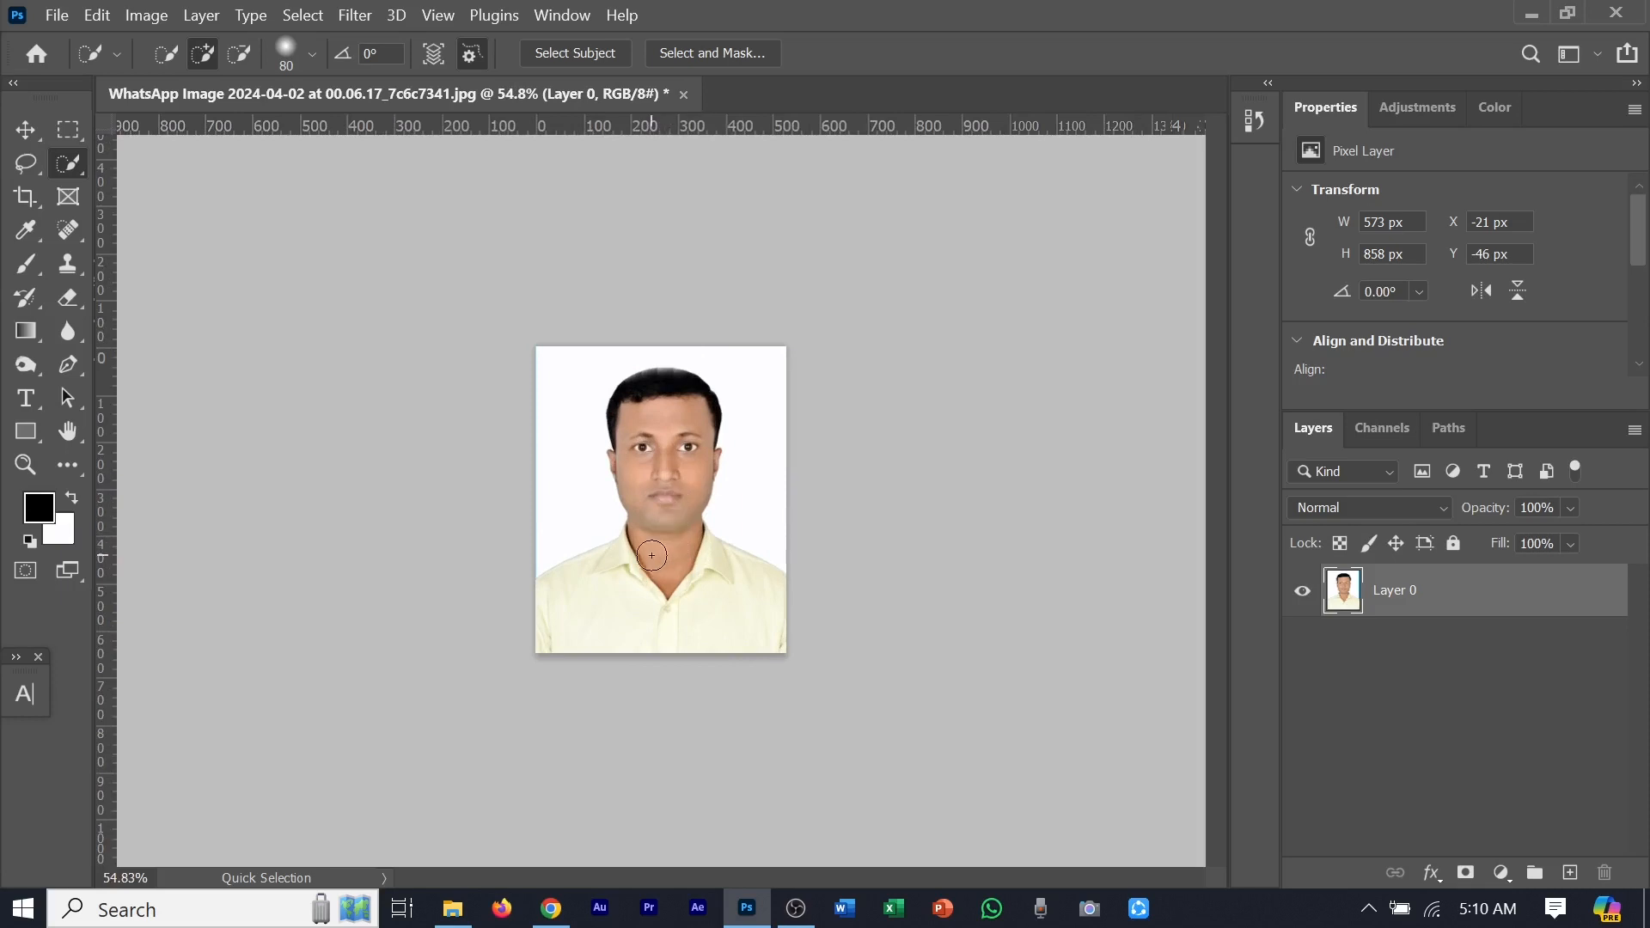
scroll(651, 556, up, 2)
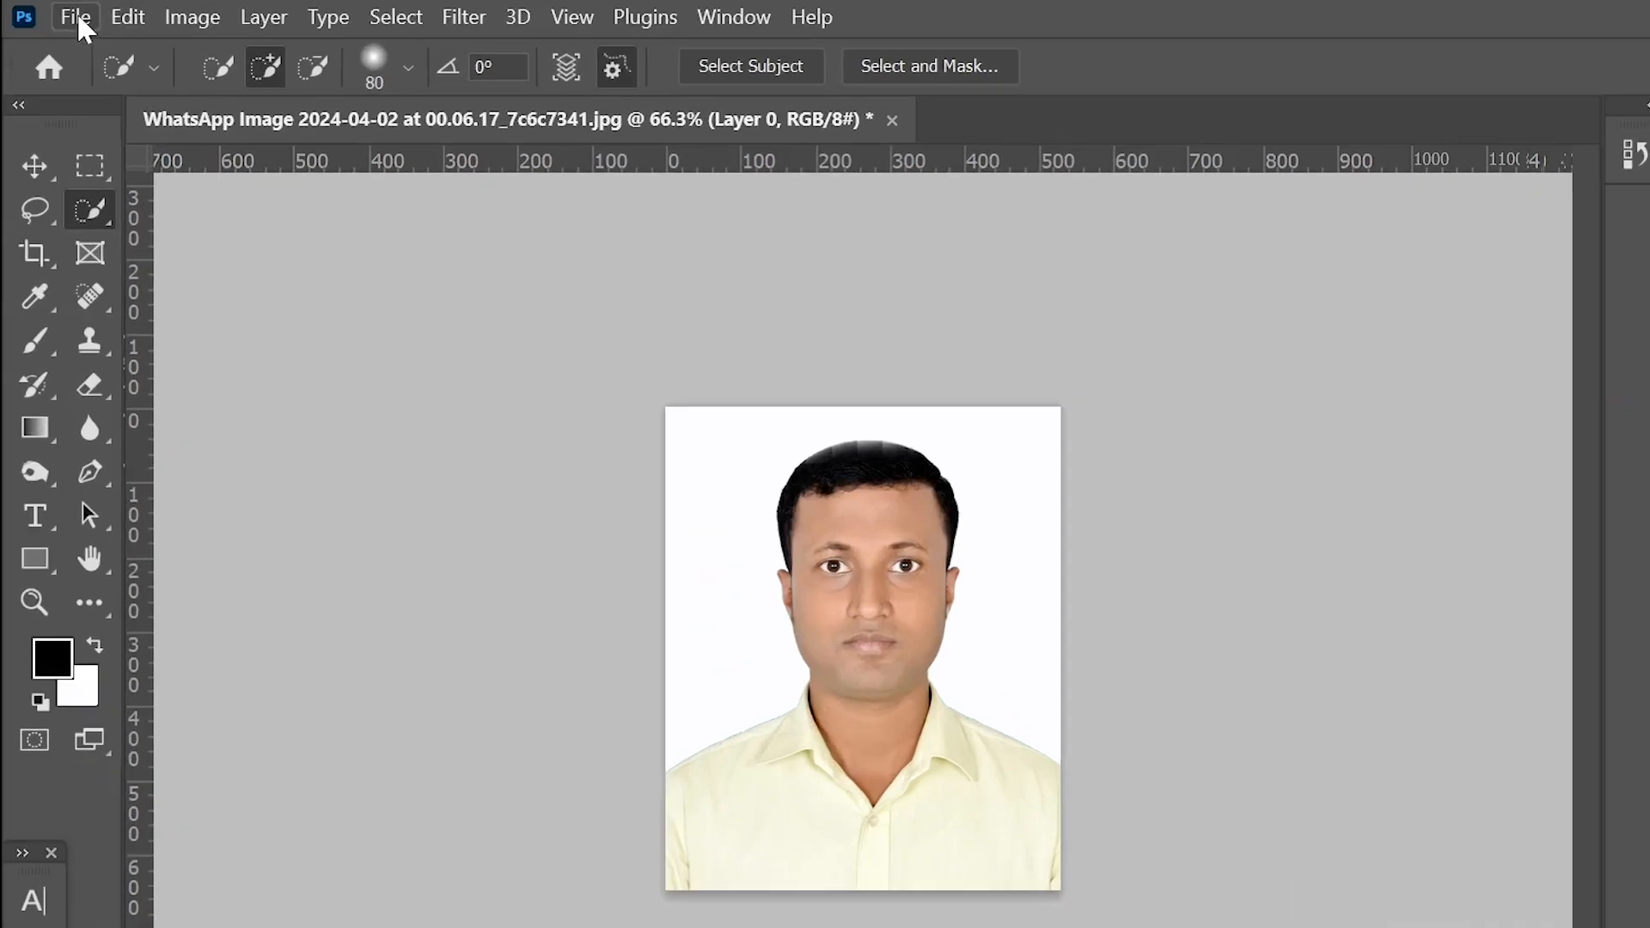
Create a new document from the A4 print preset, 210 x 297 mm at 300 ppi with a white background
click(57, 15)
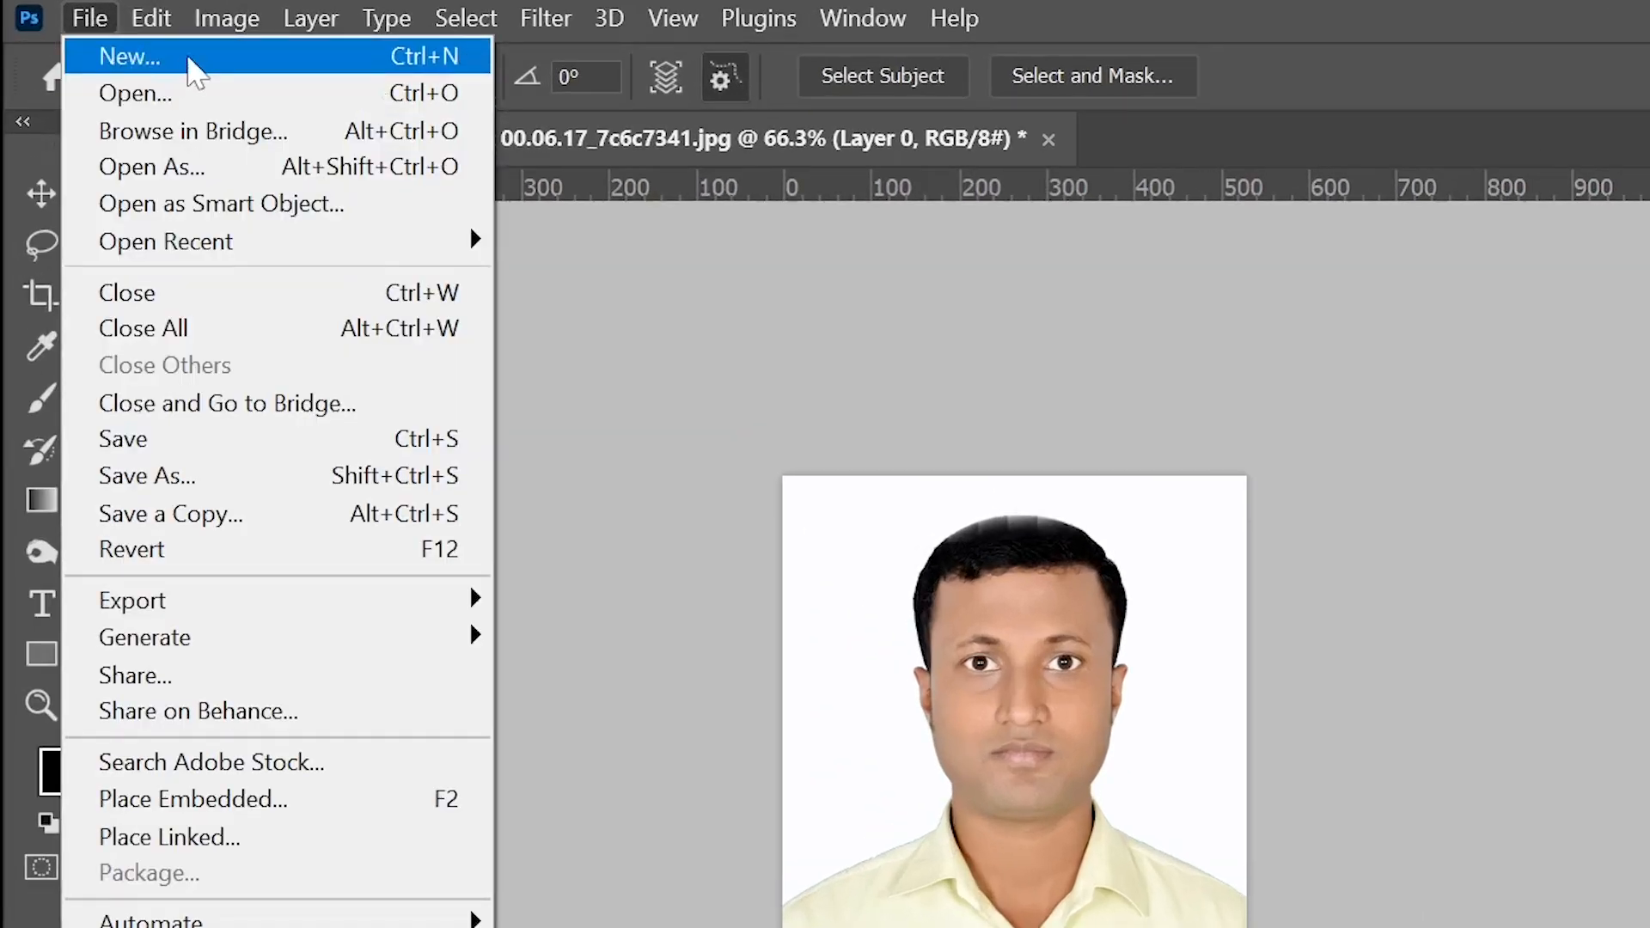
click(189, 60)
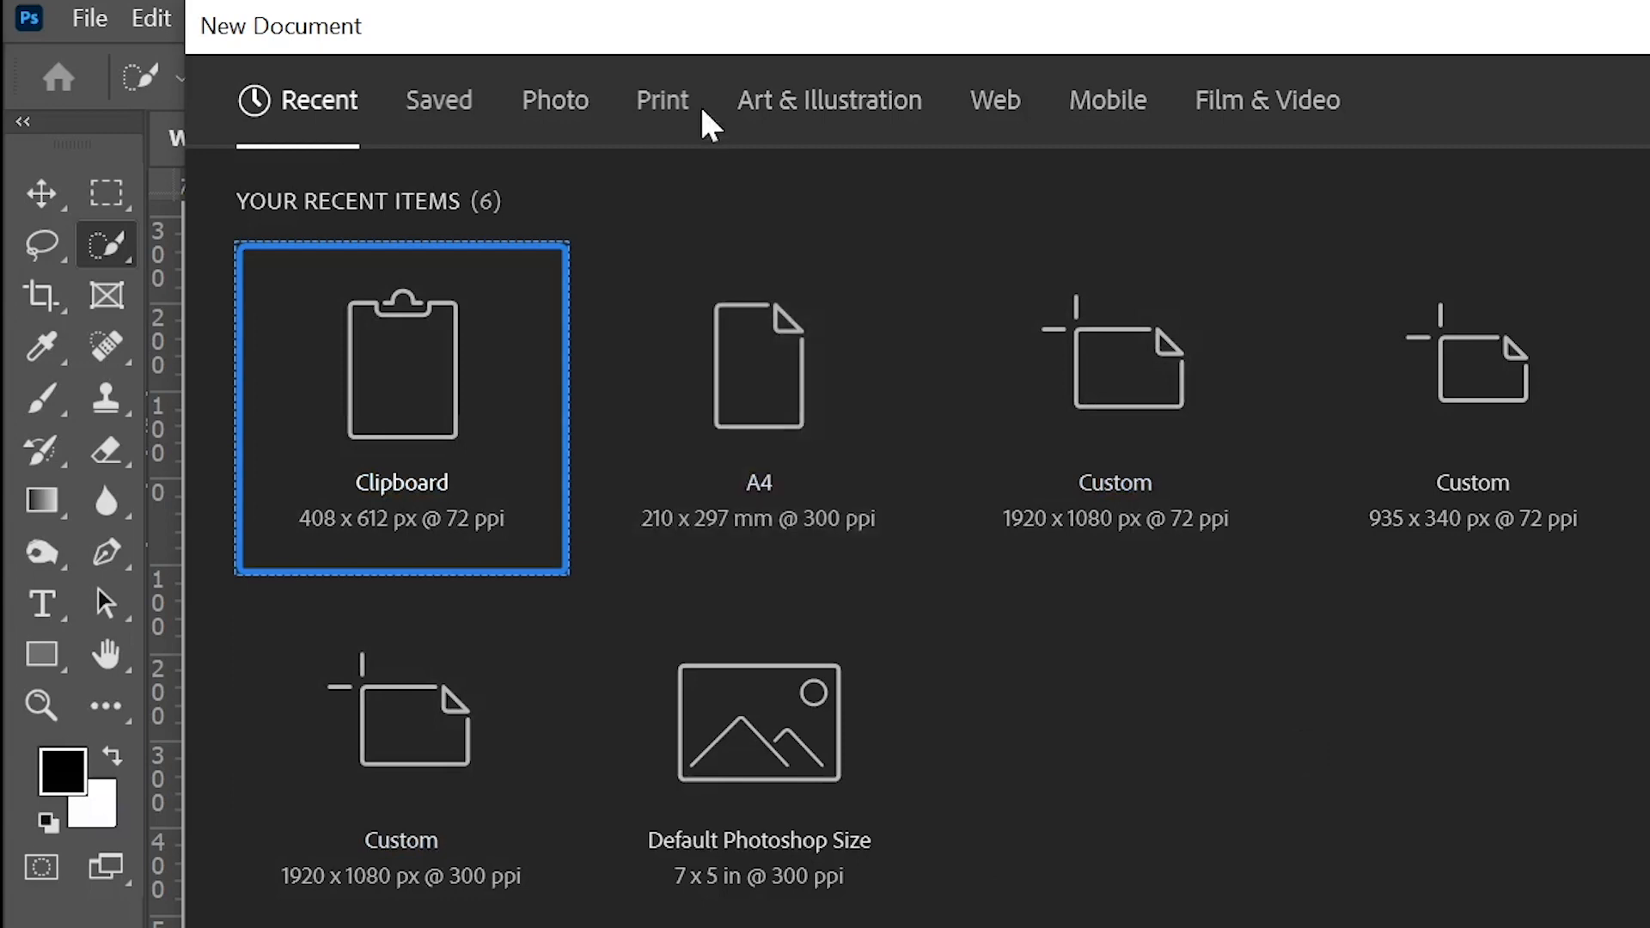
click(675, 109)
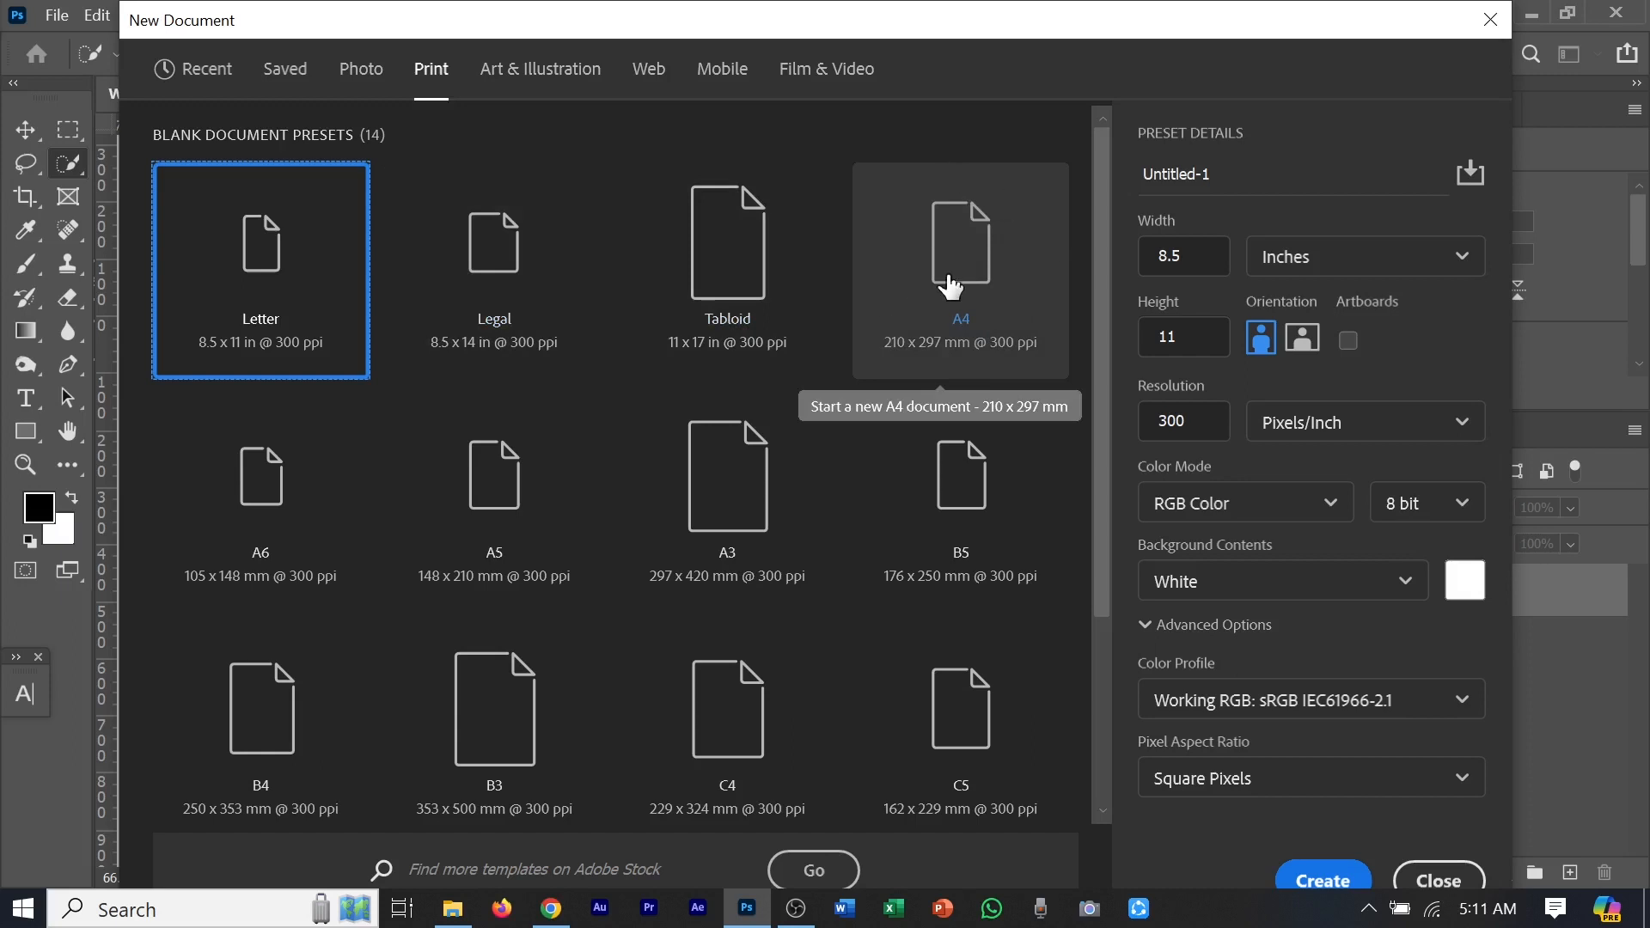
click(950, 283)
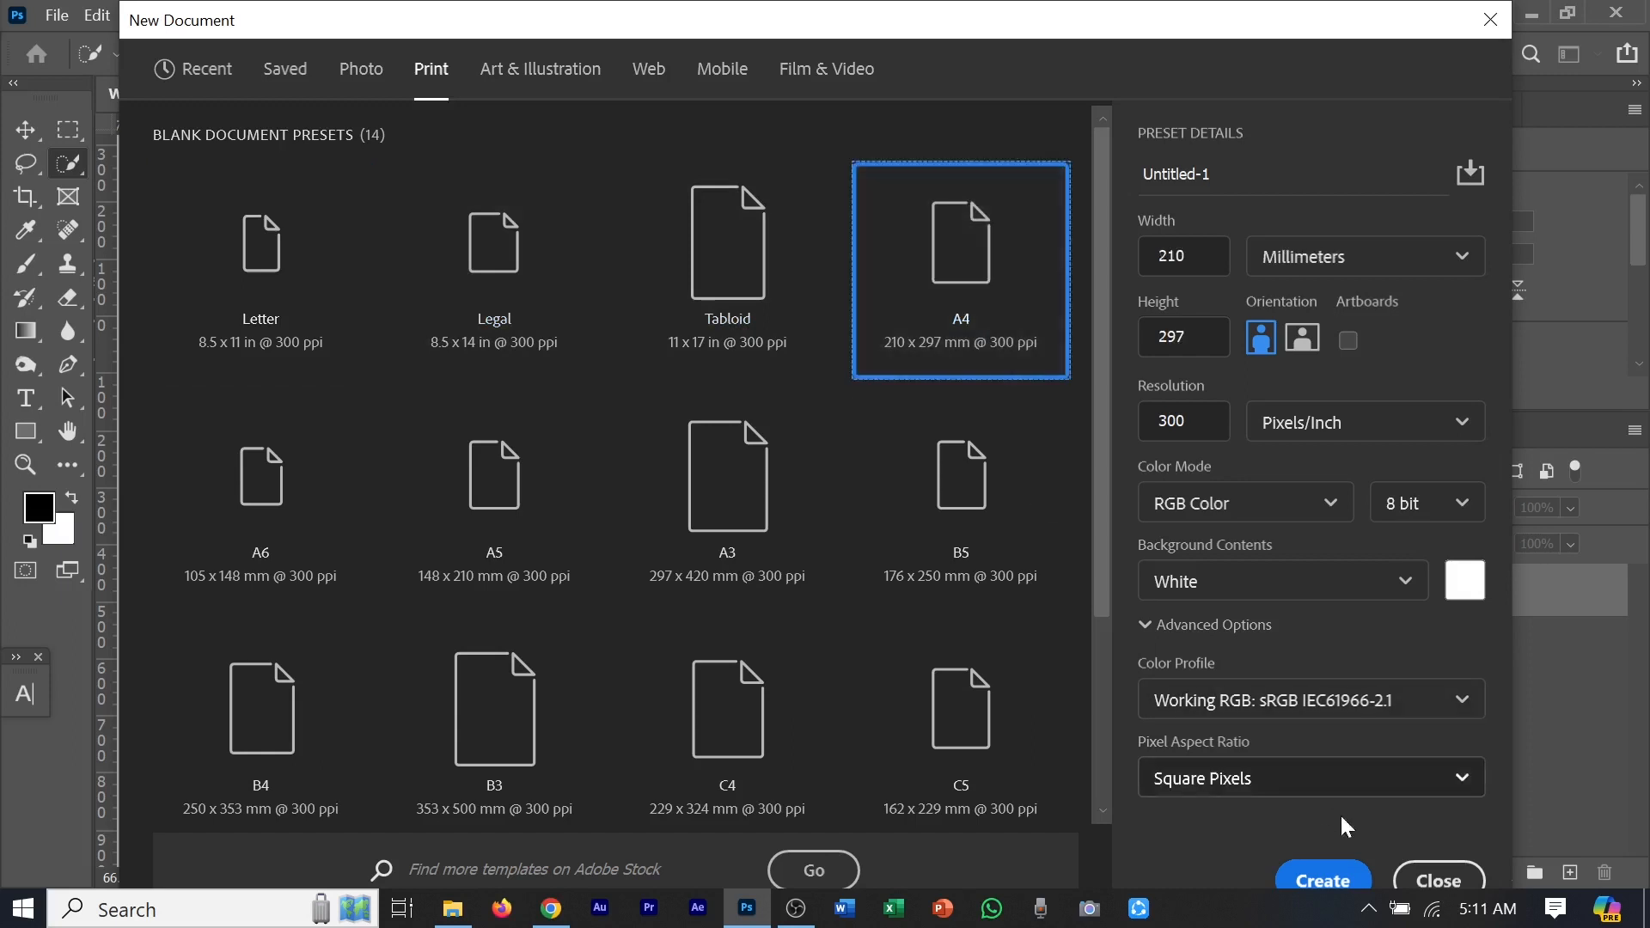
click(1323, 878)
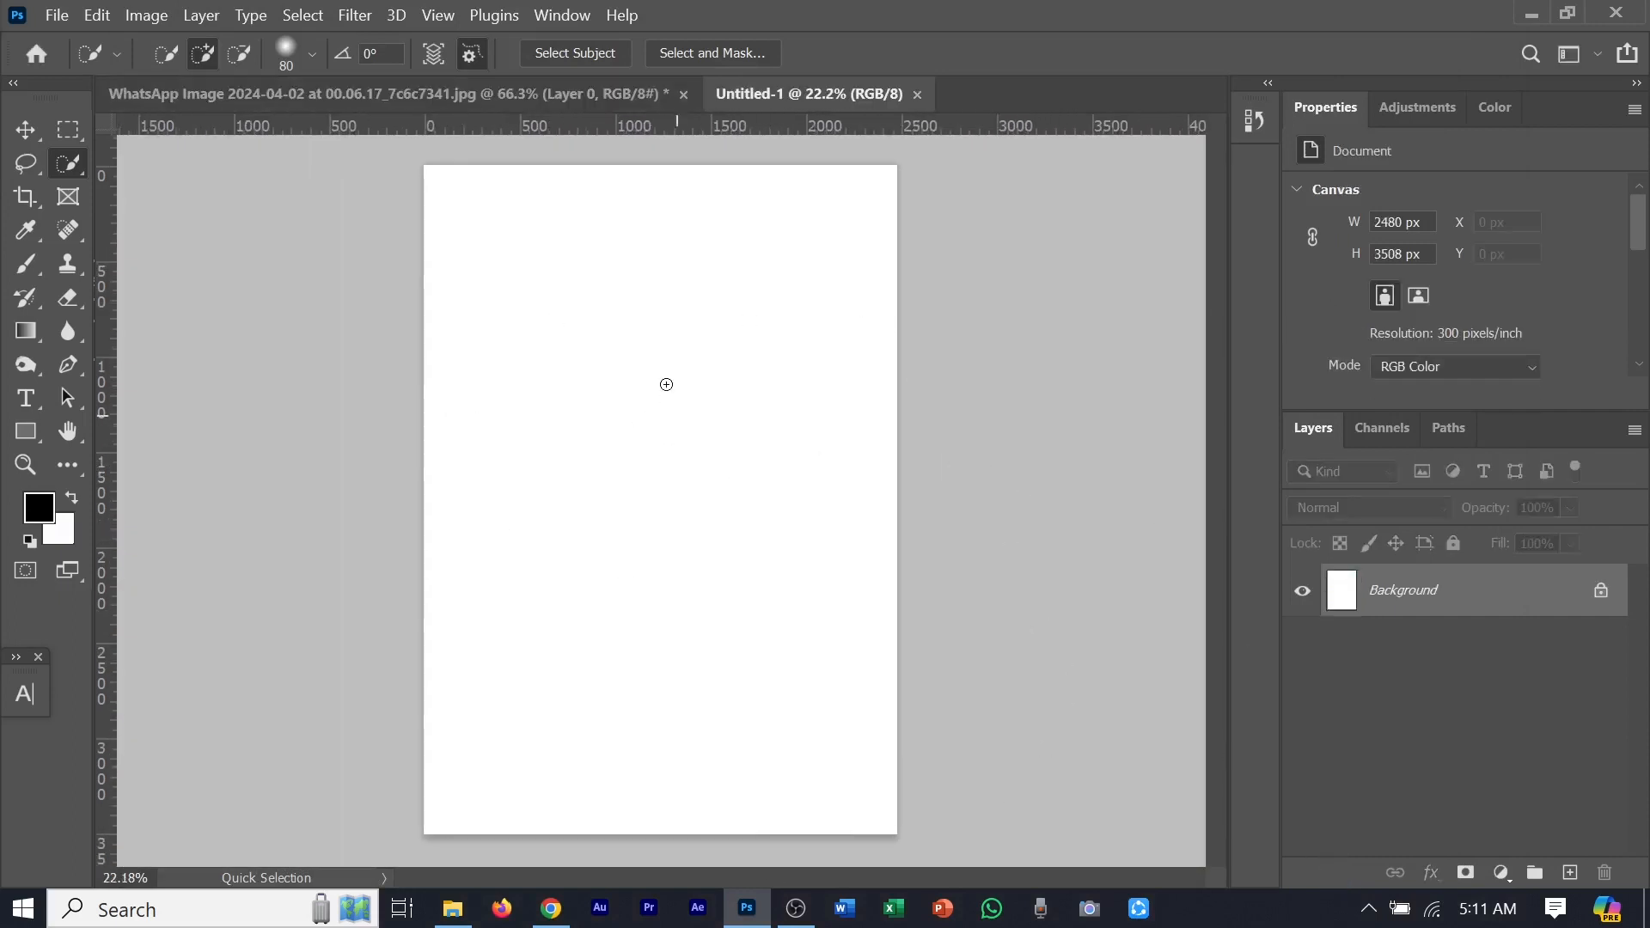
Copy the whole finished photo into the A4 document and place it near the page's upper-left corner, at about X 75 px, Y 93 px
click(477, 96)
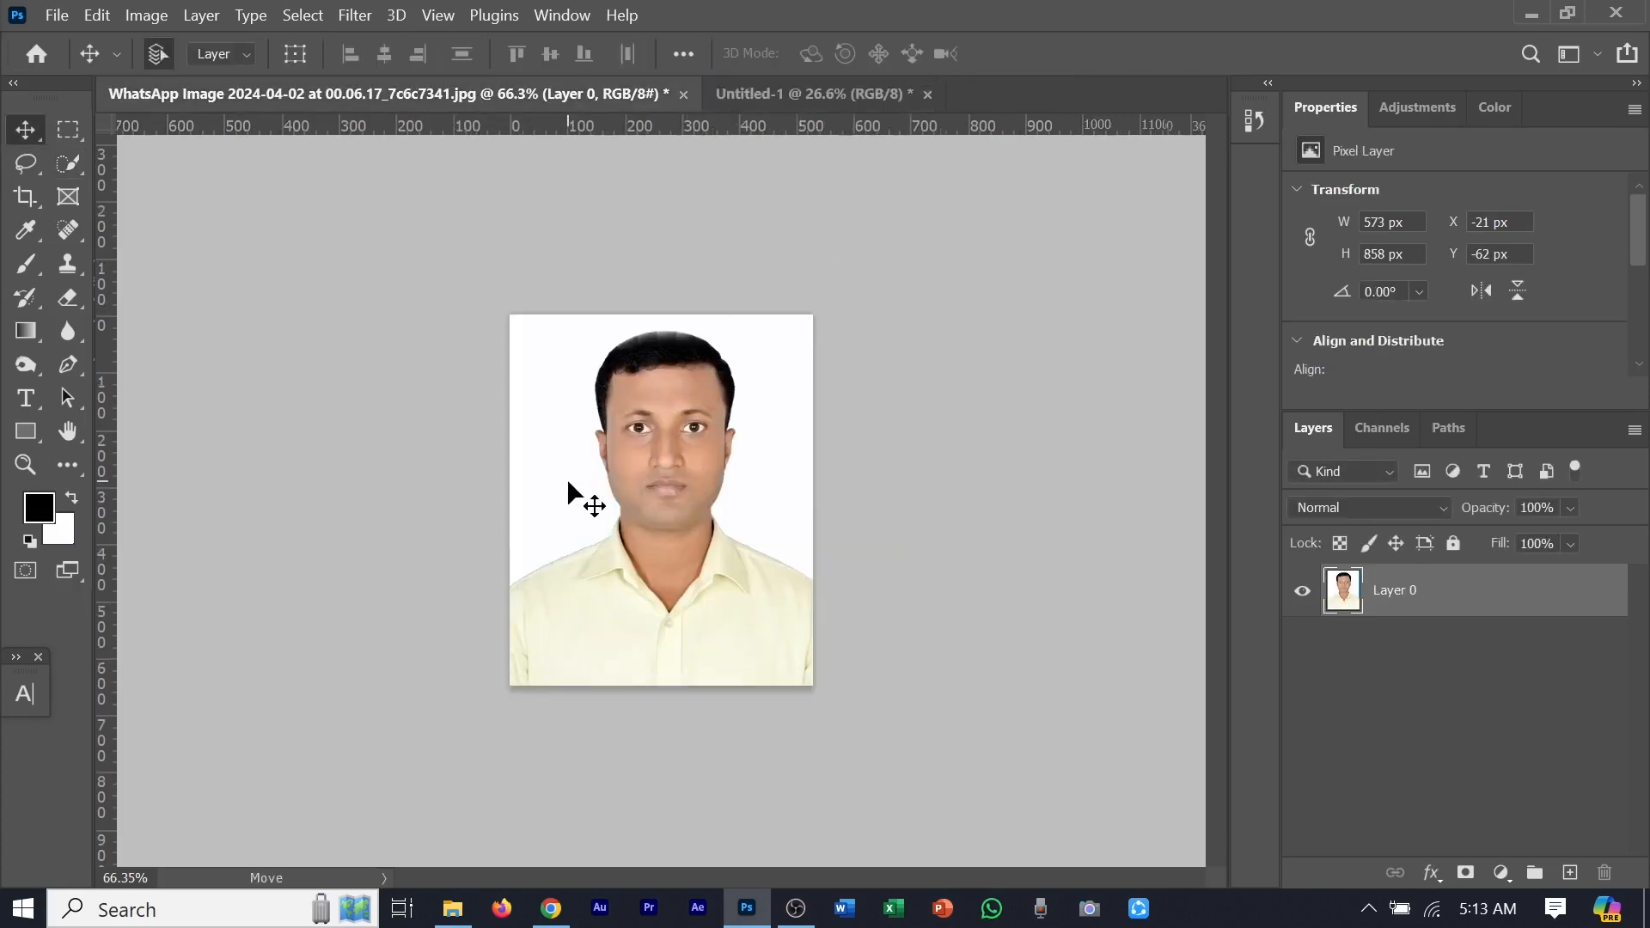
key(ctrl+a)
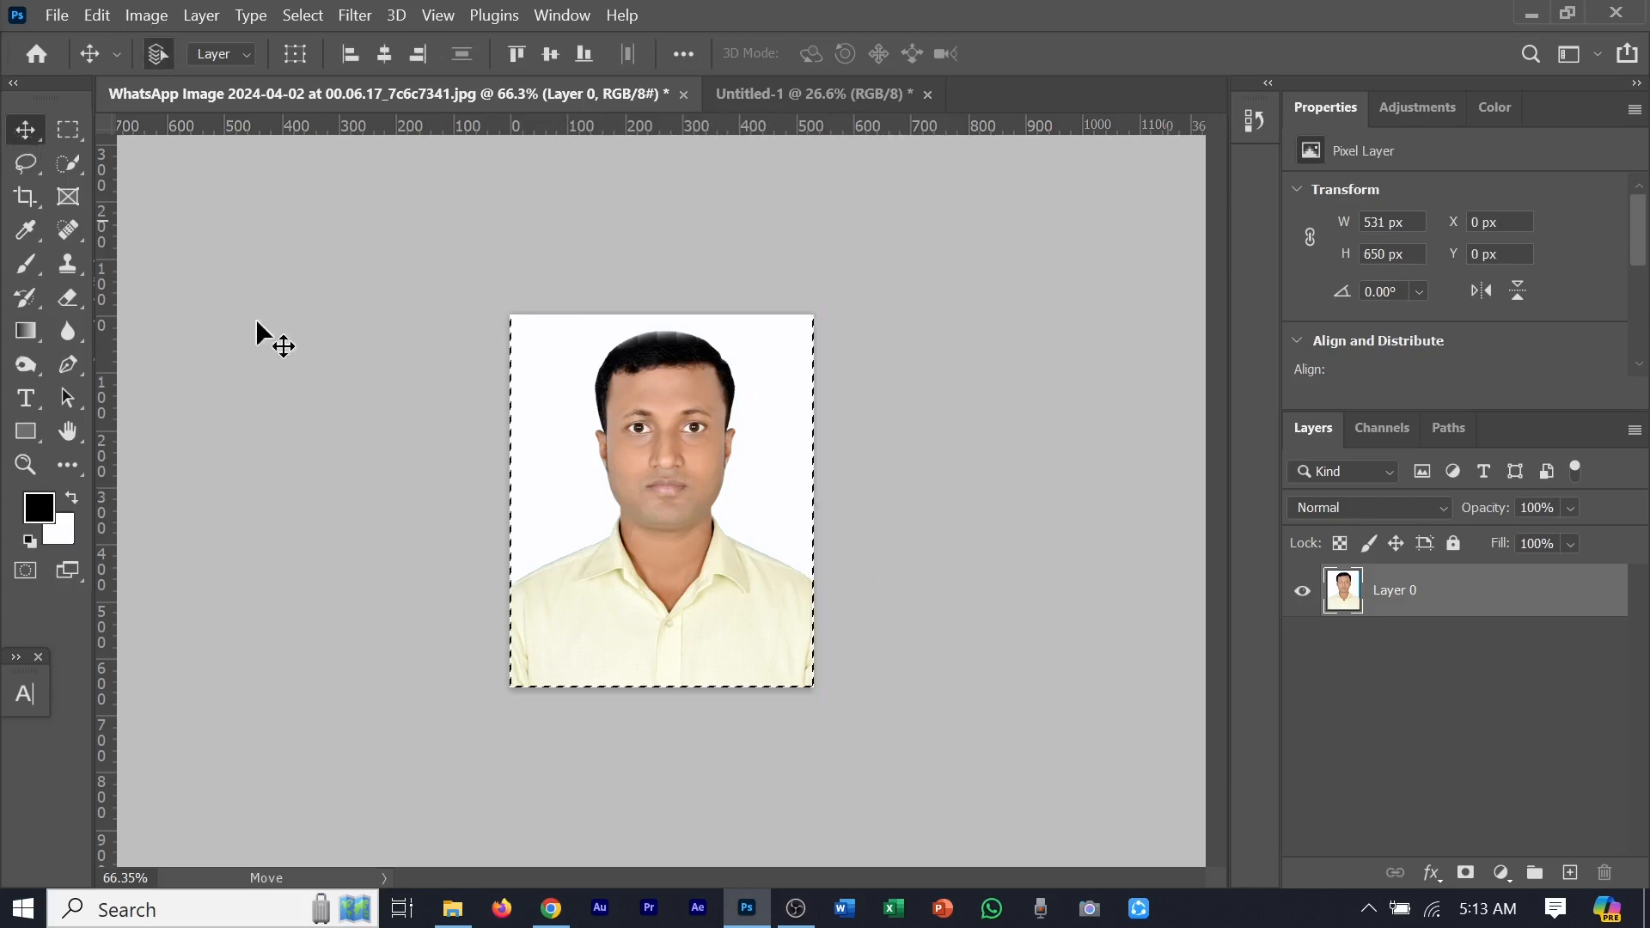
drag(660, 456, 651, 317)
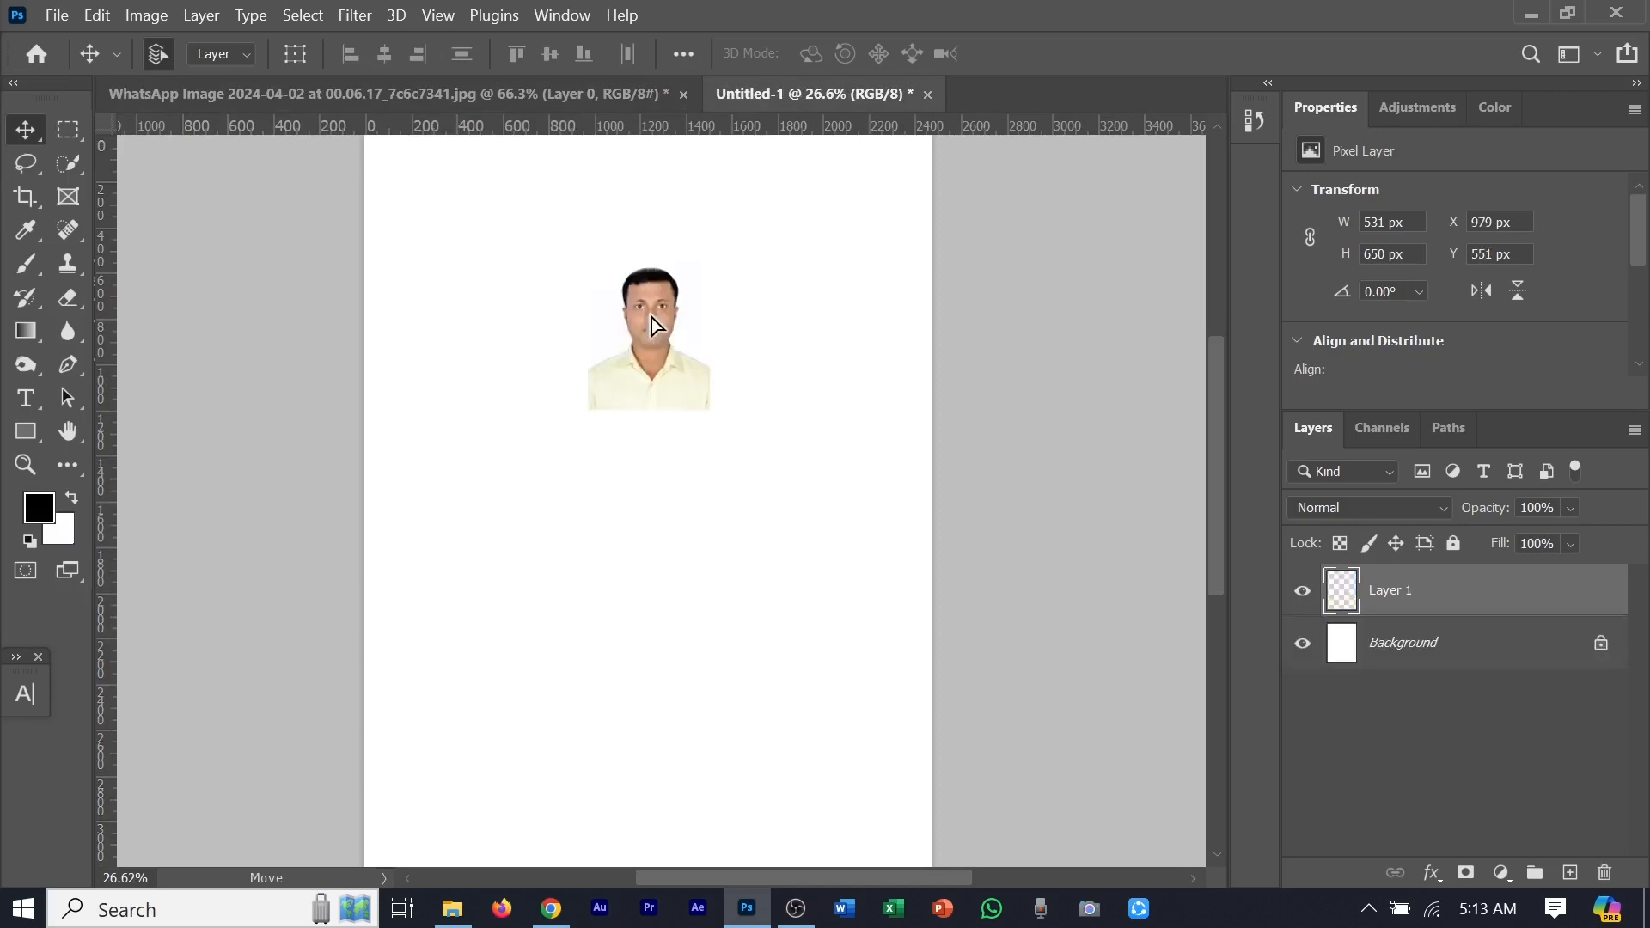
scroll(650, 331, down, 3)
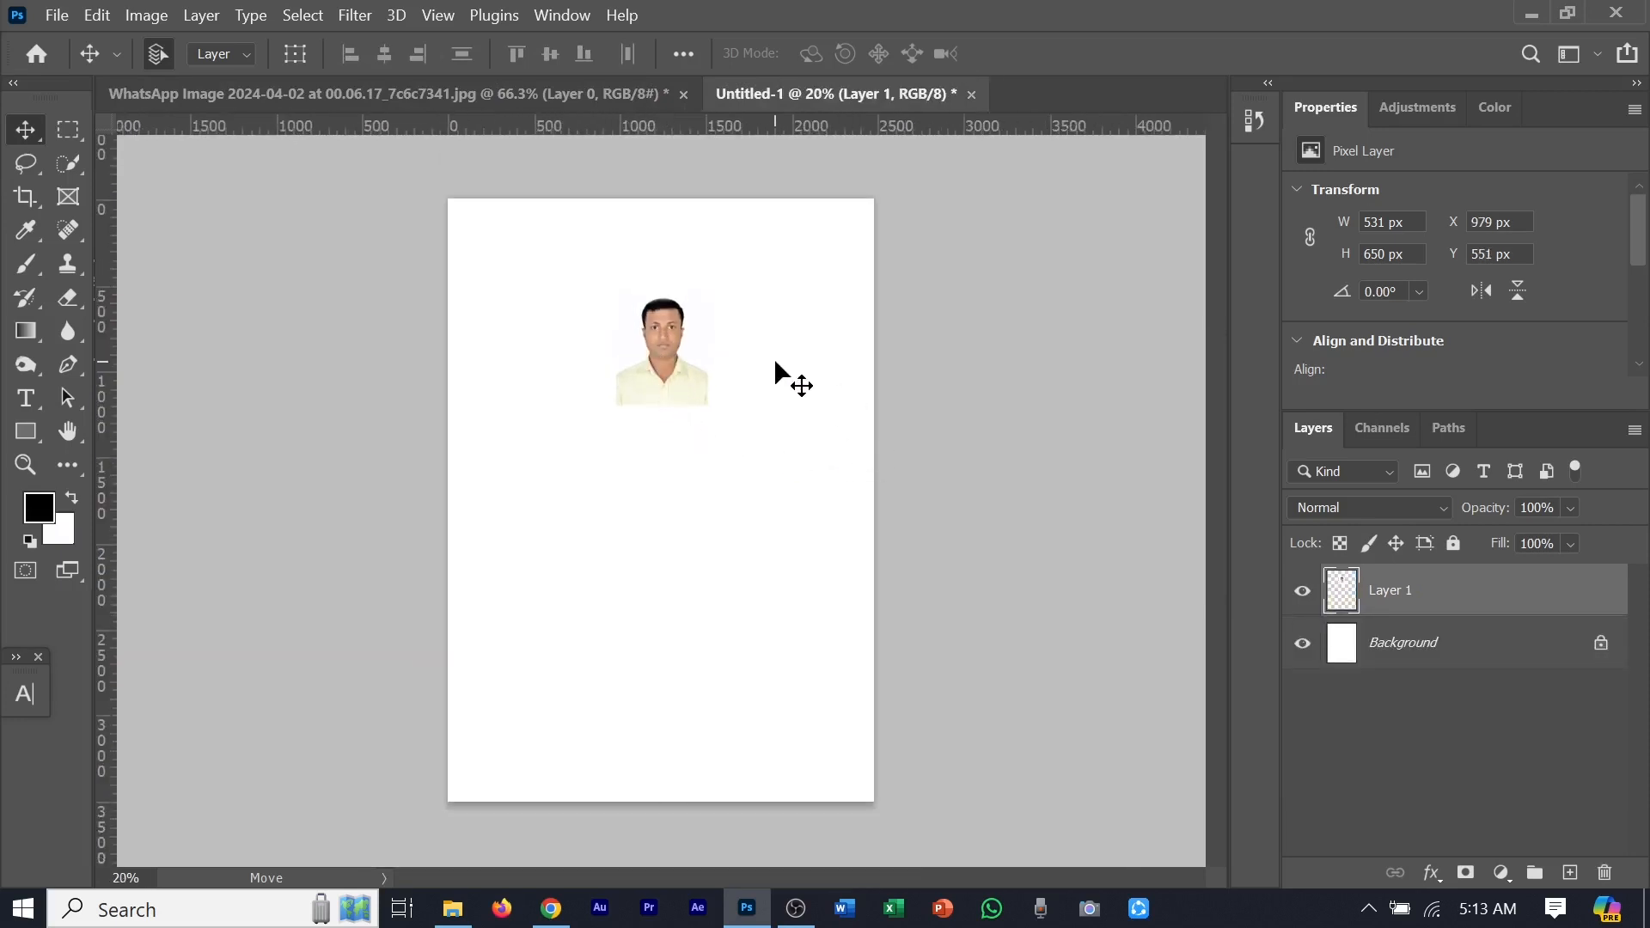
scroll(775, 363, up, 1)
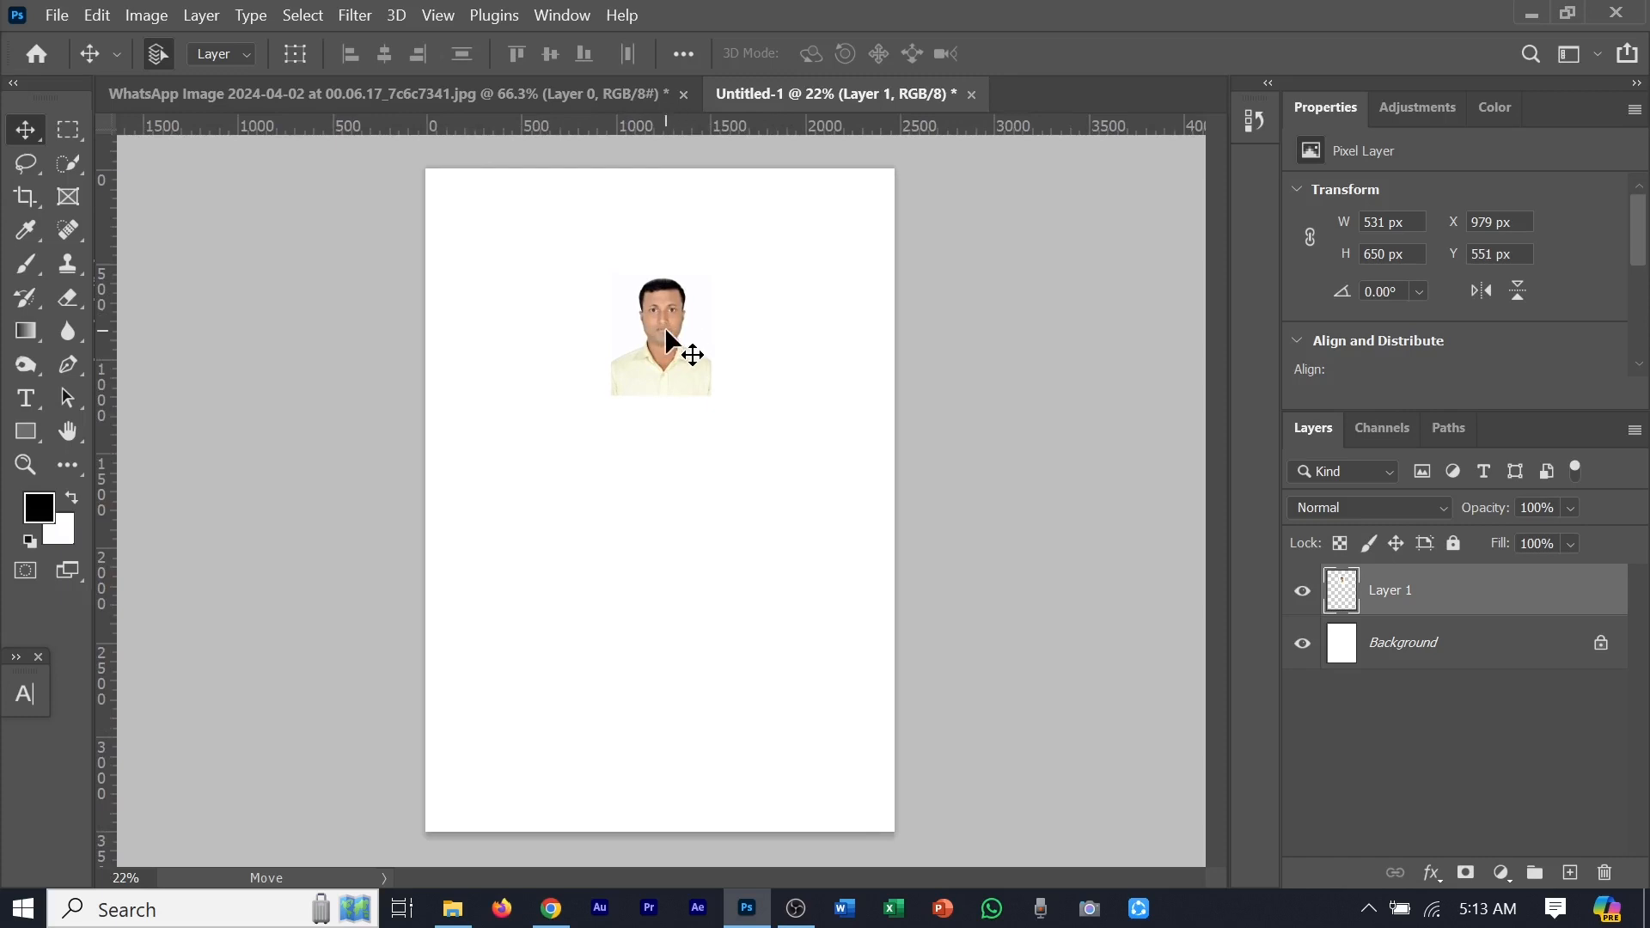
drag(665, 329, 493, 235)
Duplicate the photo three times across the page to form an evenly spaced row of four
scroll(492, 234, up, 3)
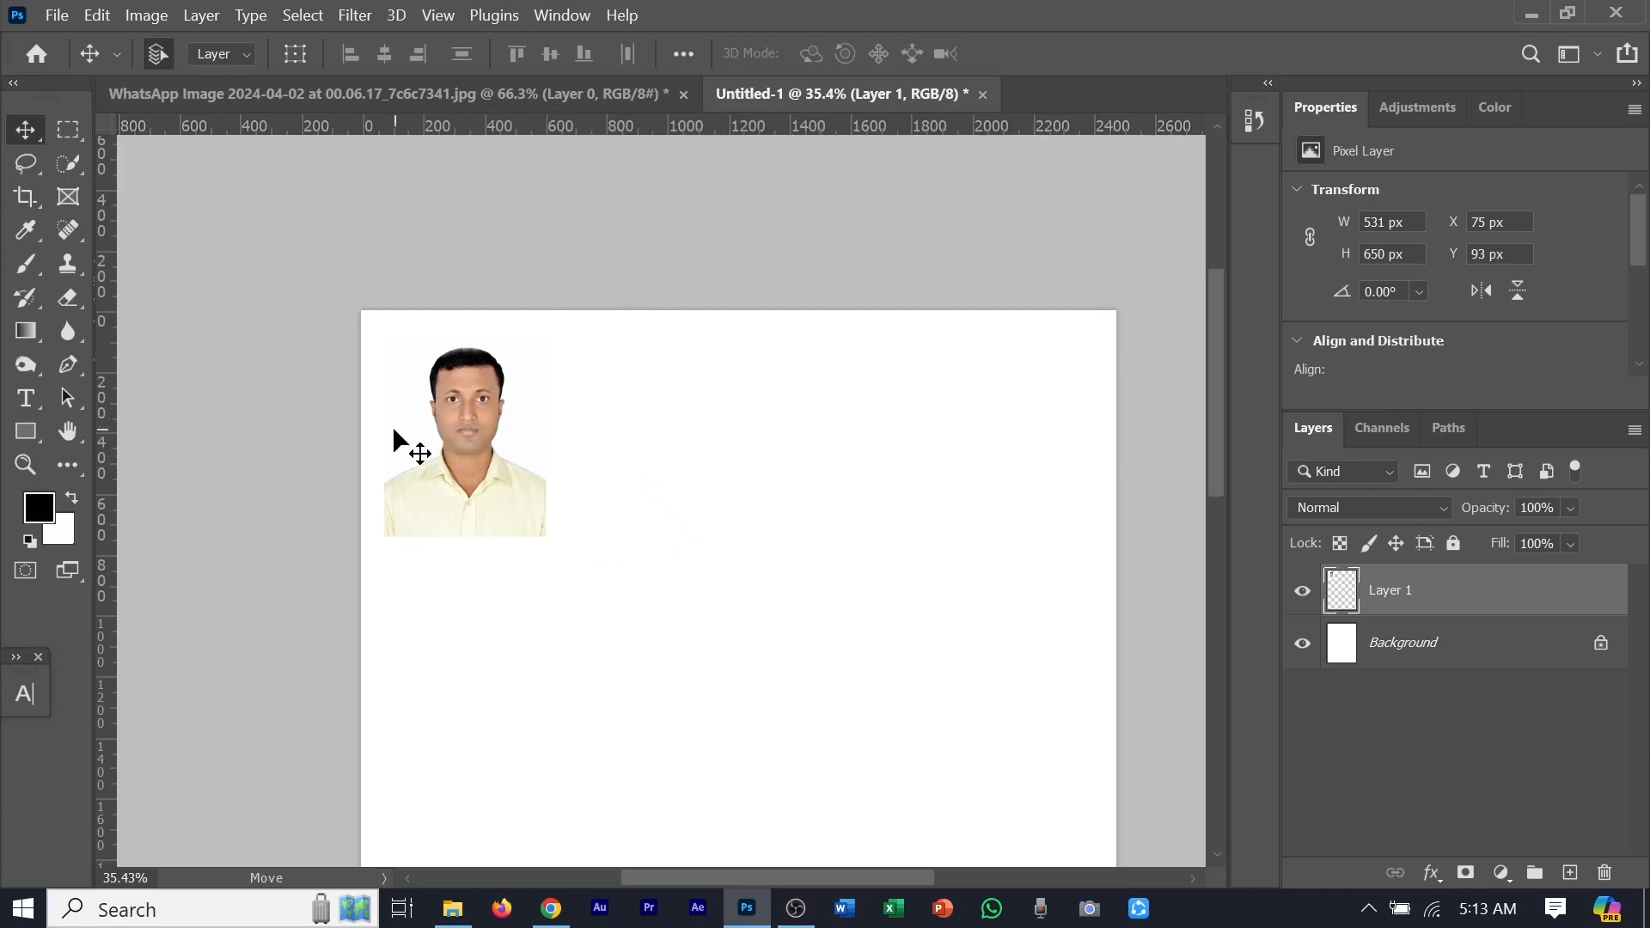
key(alt+shift)
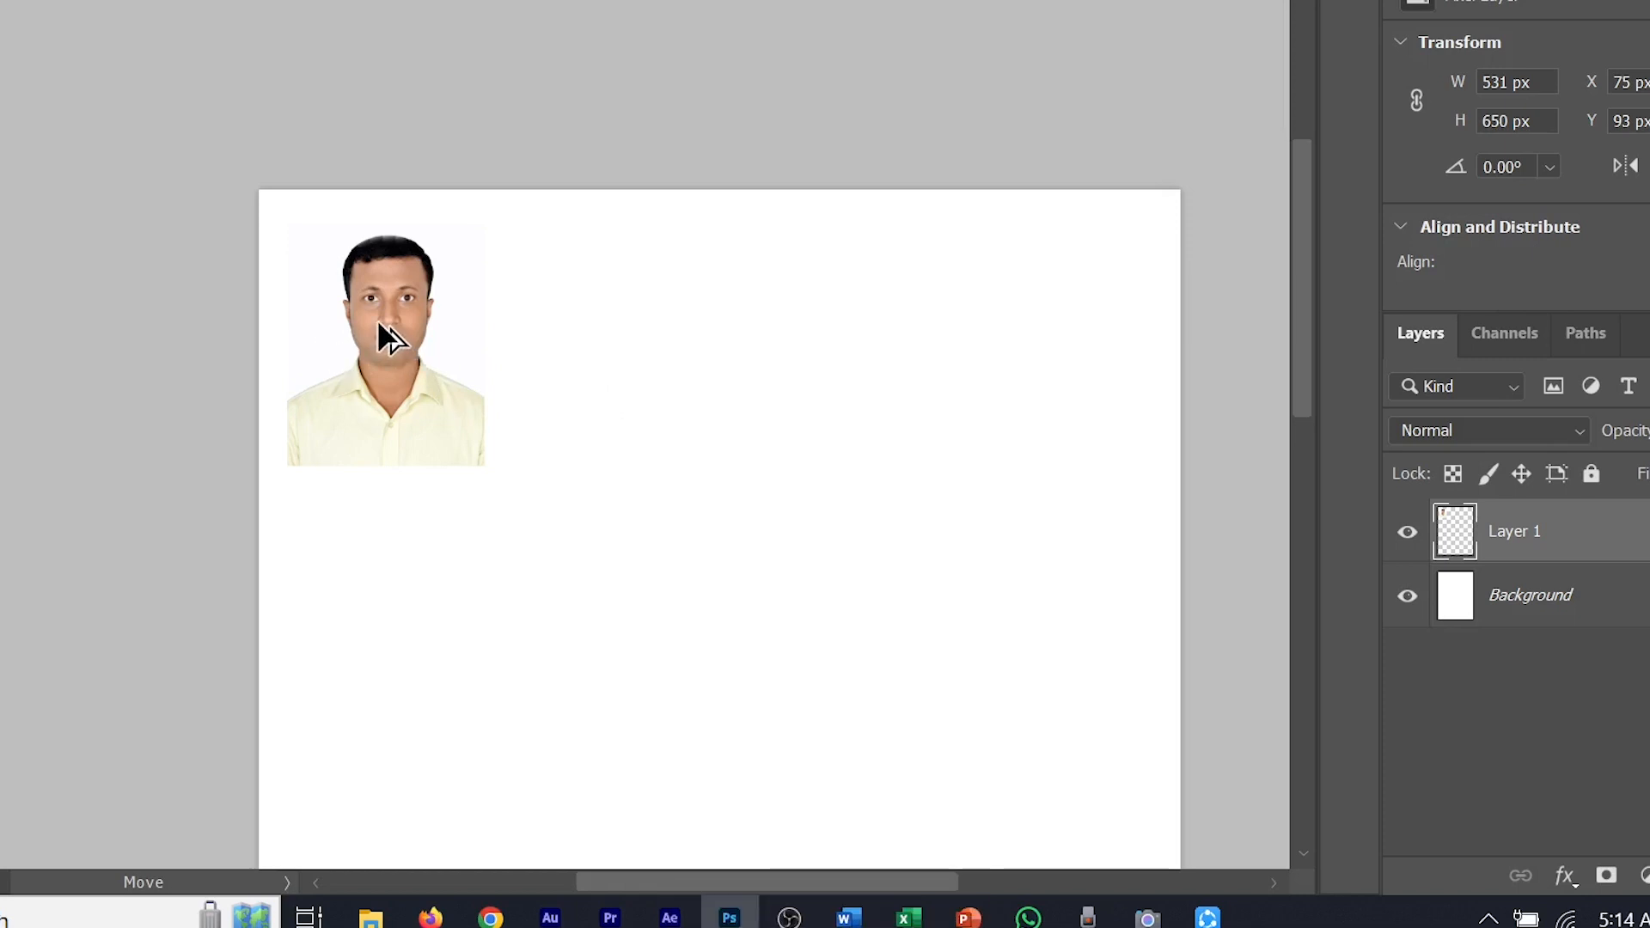
drag(380, 325, 591, 353)
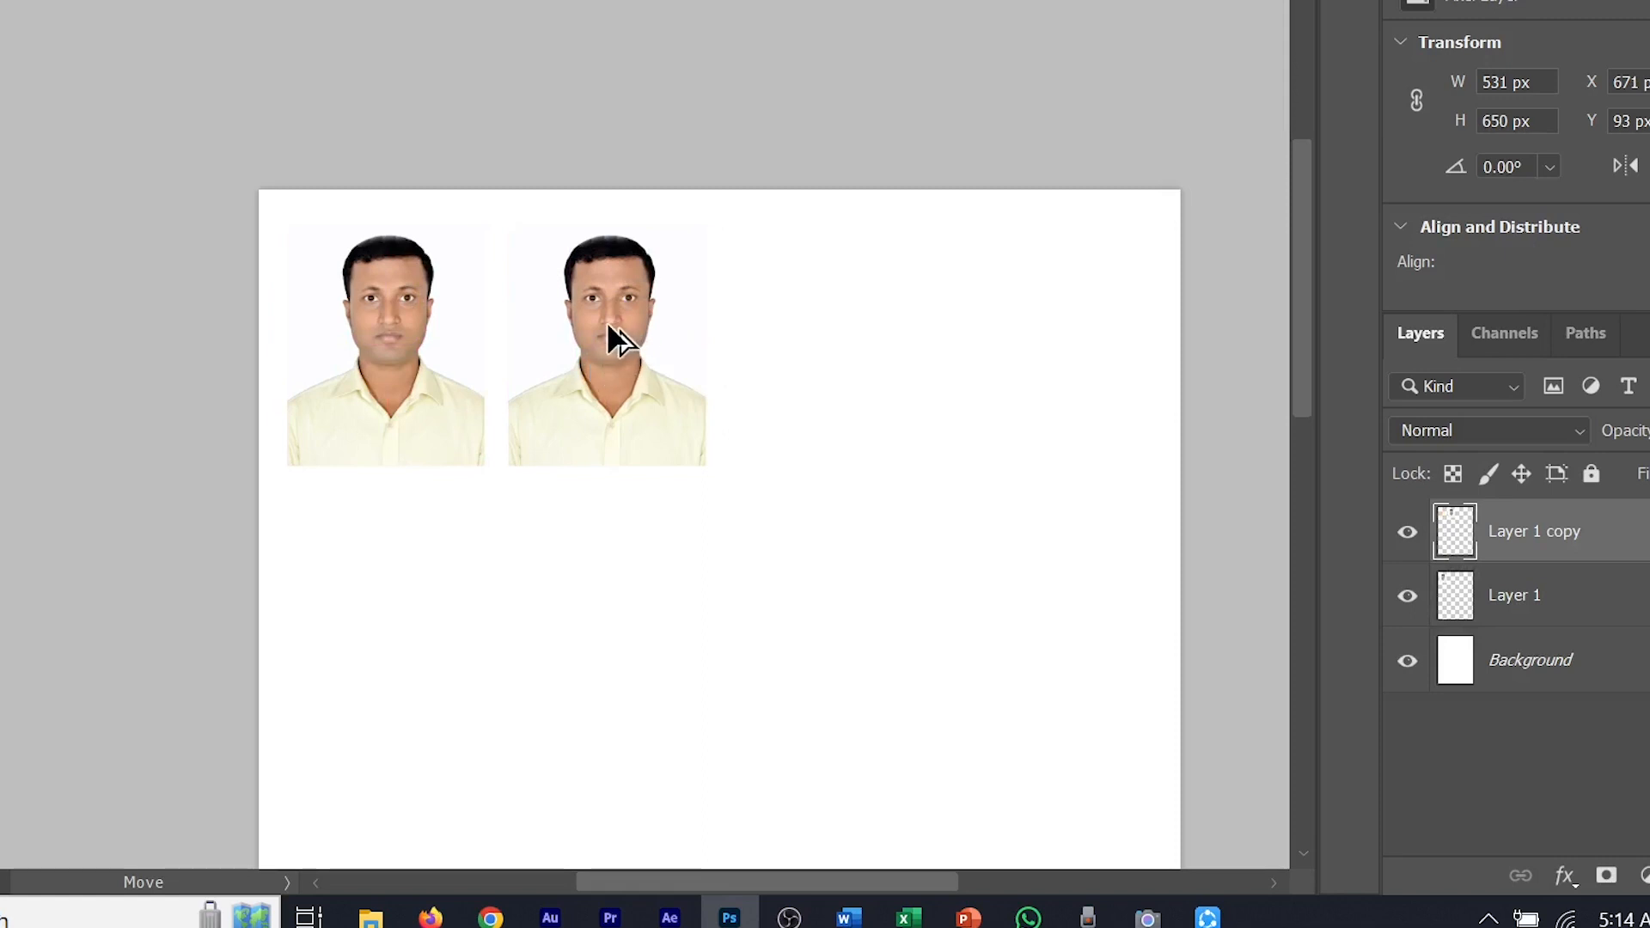
drag(609, 328, 833, 328)
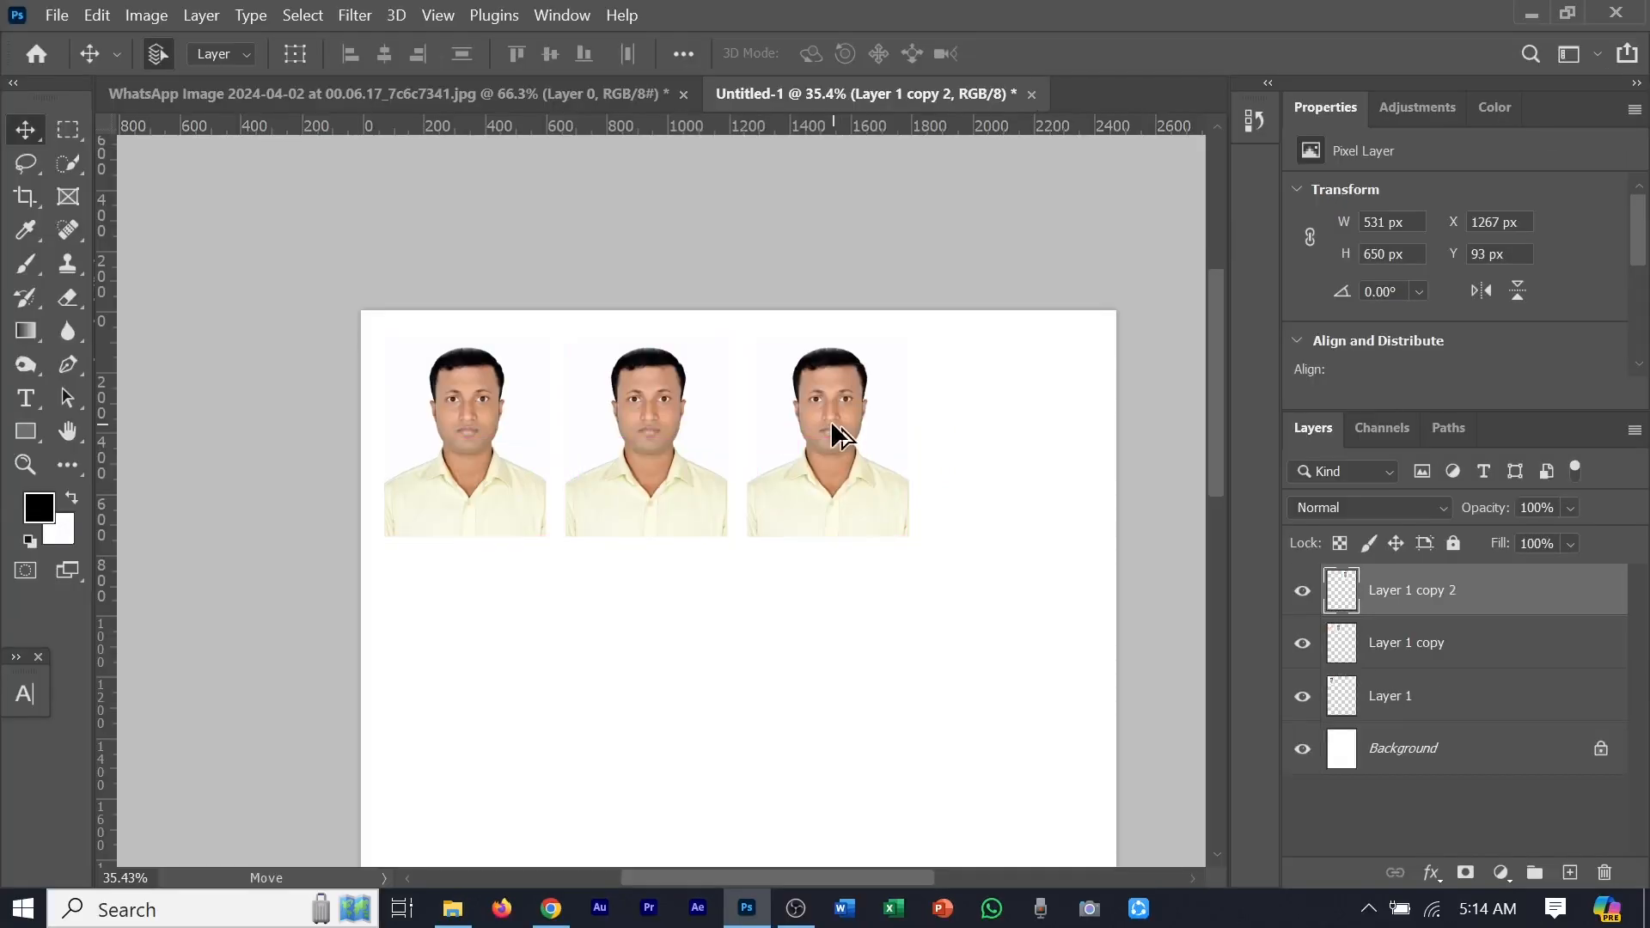
drag(832, 423, 1021, 419)
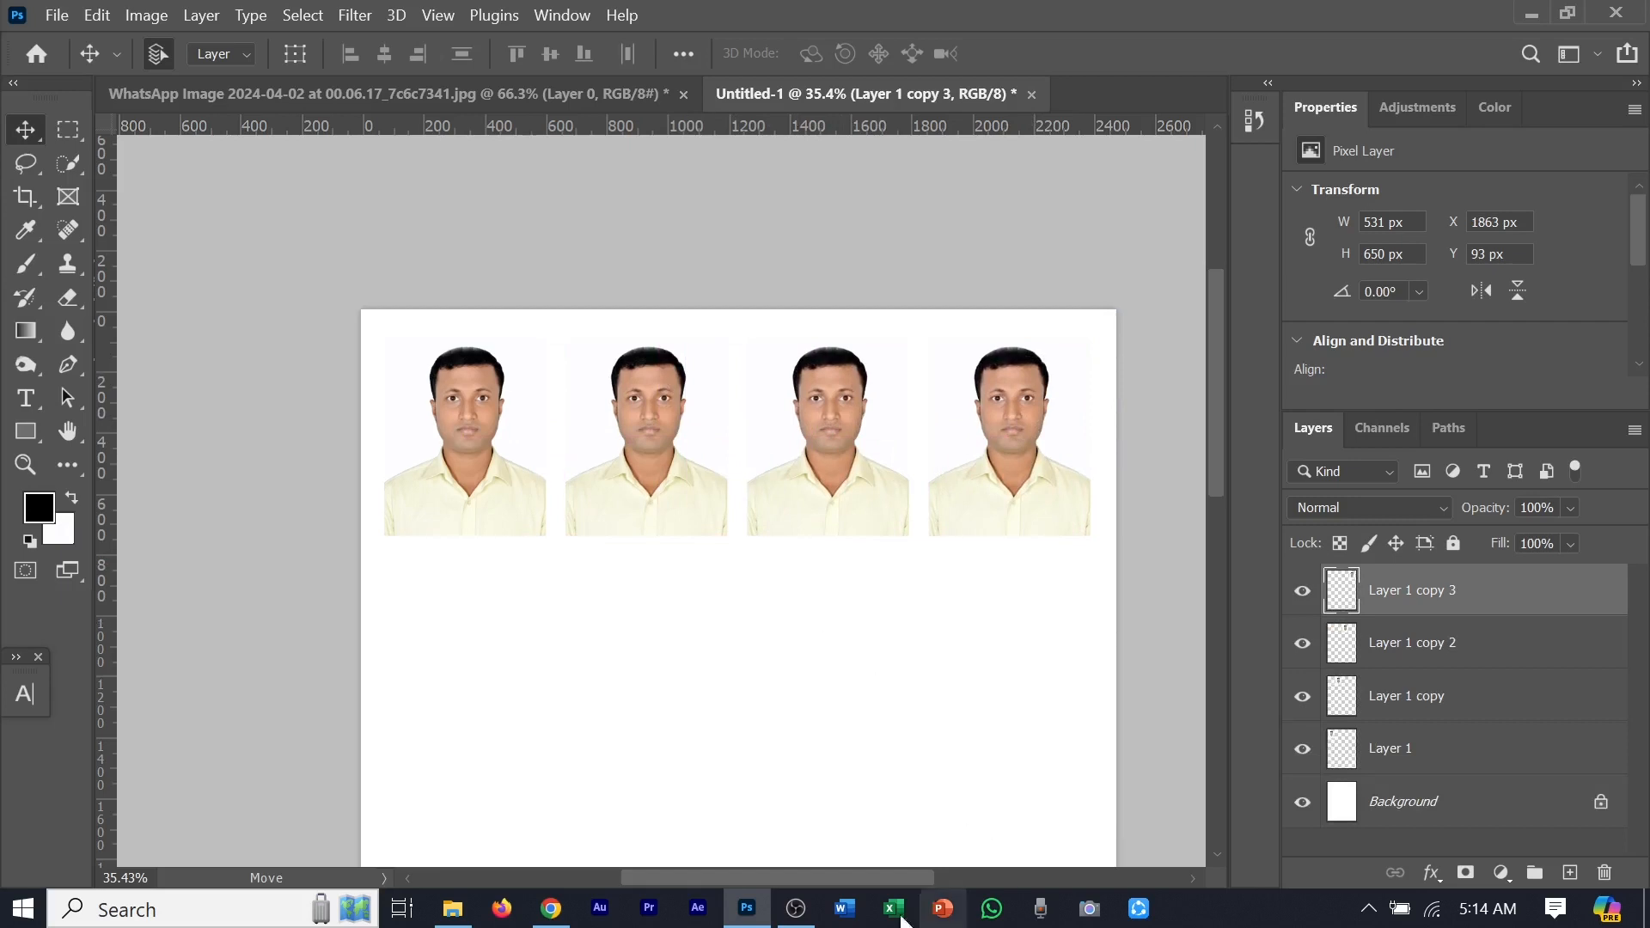
Select the row of four photos and duplicate it down the page to make five rows with about 35 px gaps
scroll(572, 614, up, 1)
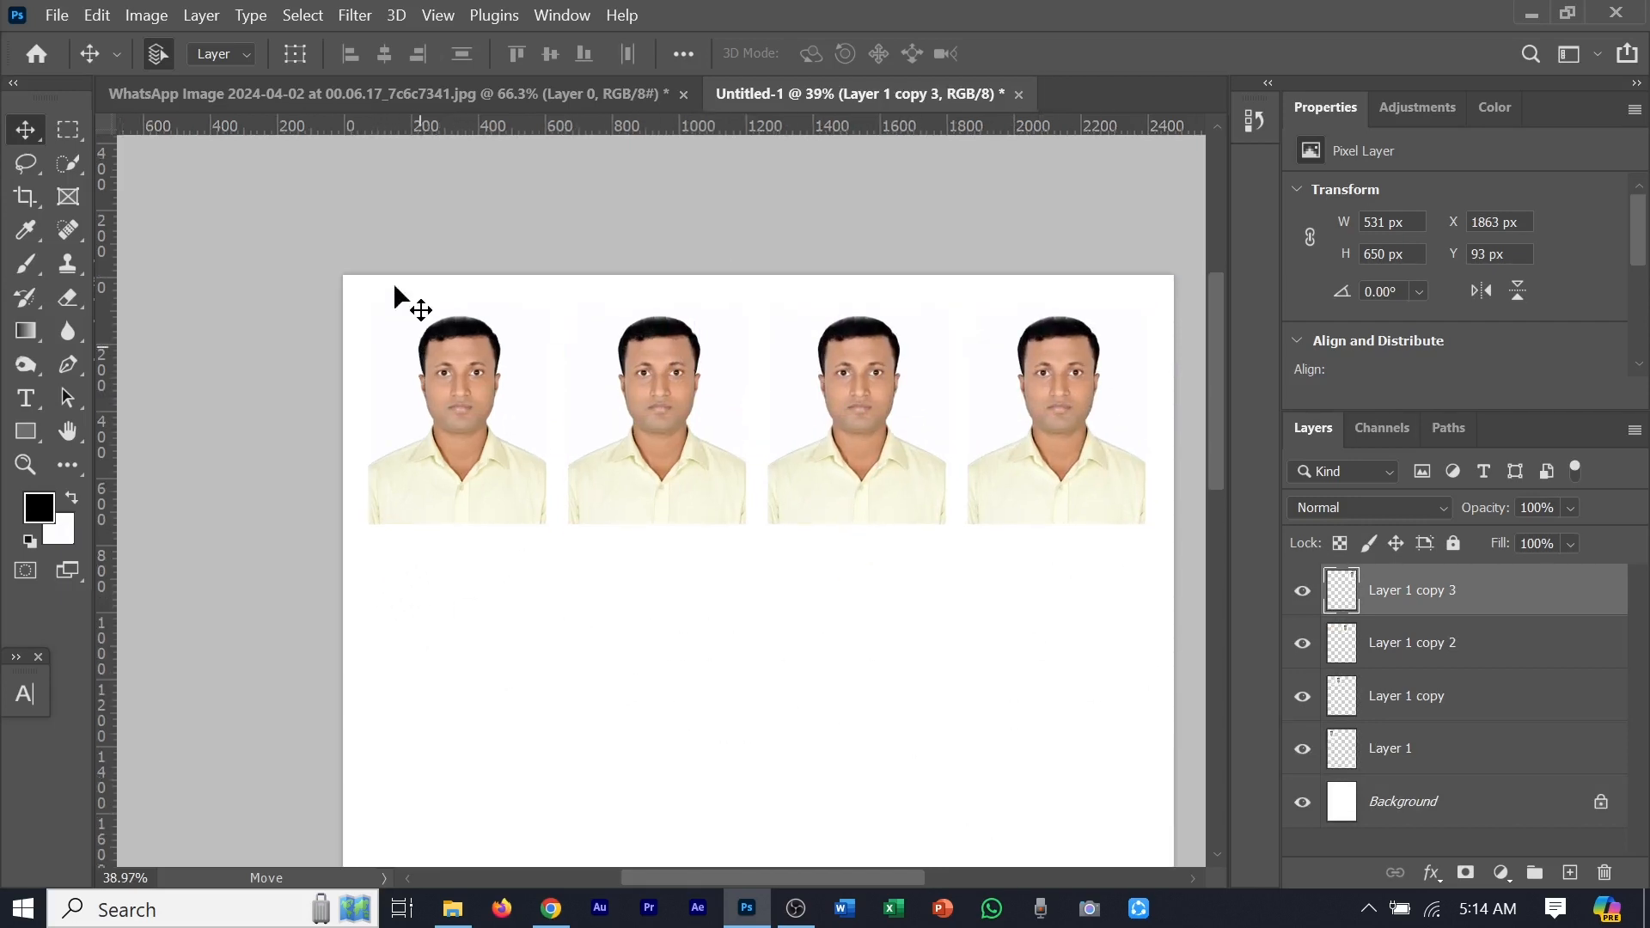
drag(355, 295, 1095, 527)
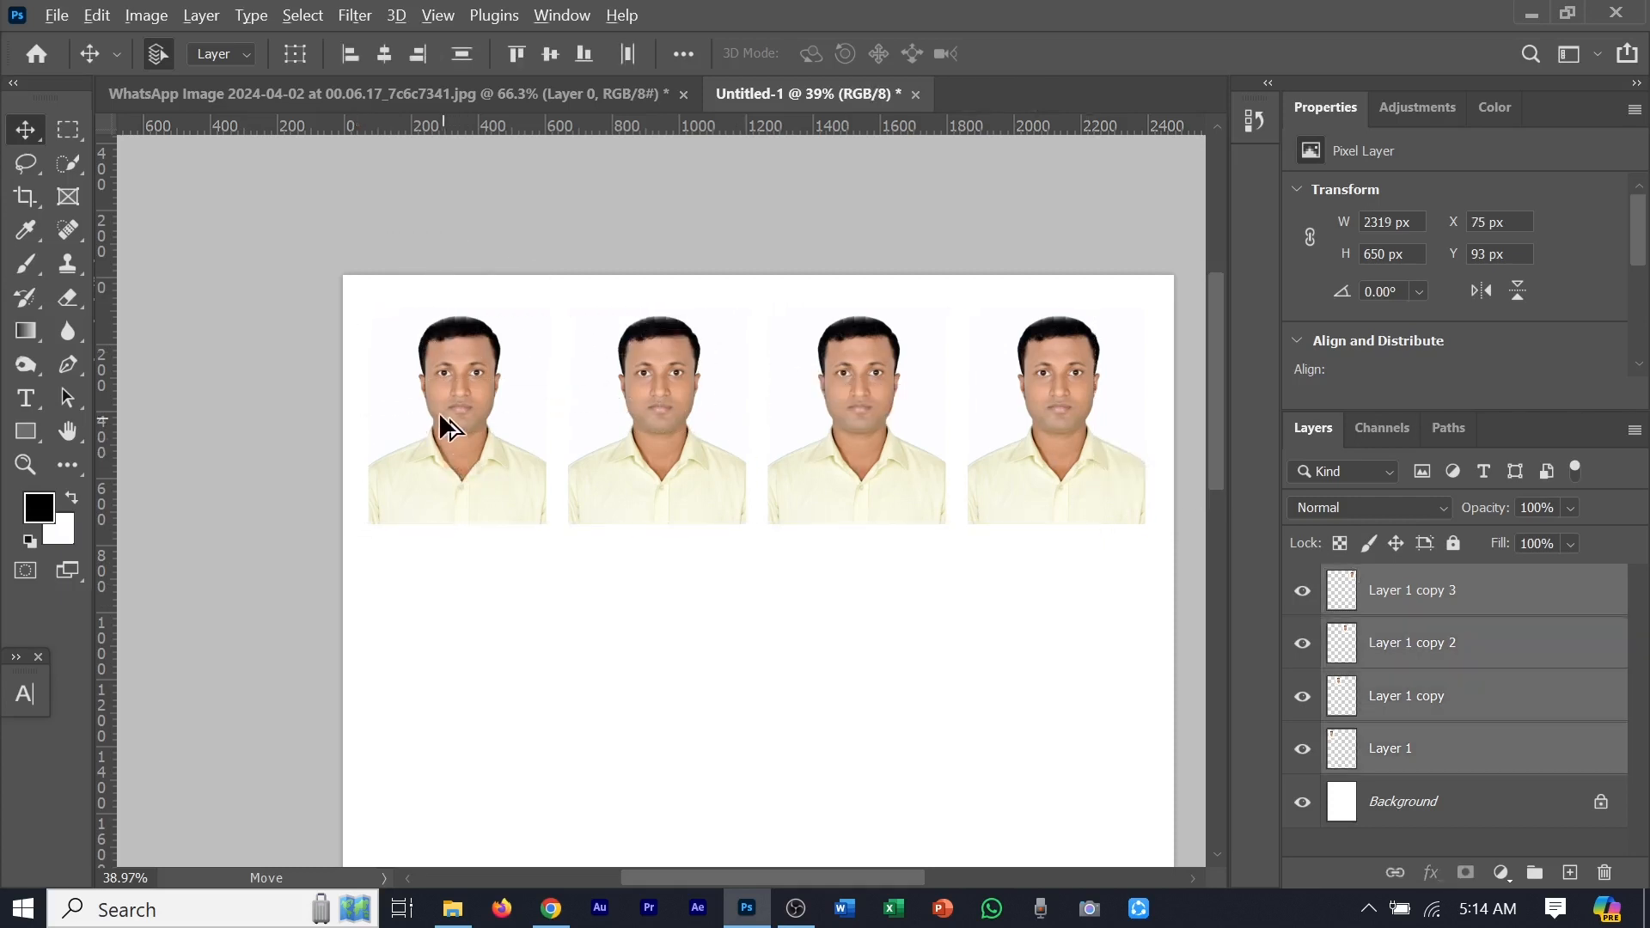
drag(444, 397, 450, 631)
key(ctrl+0)
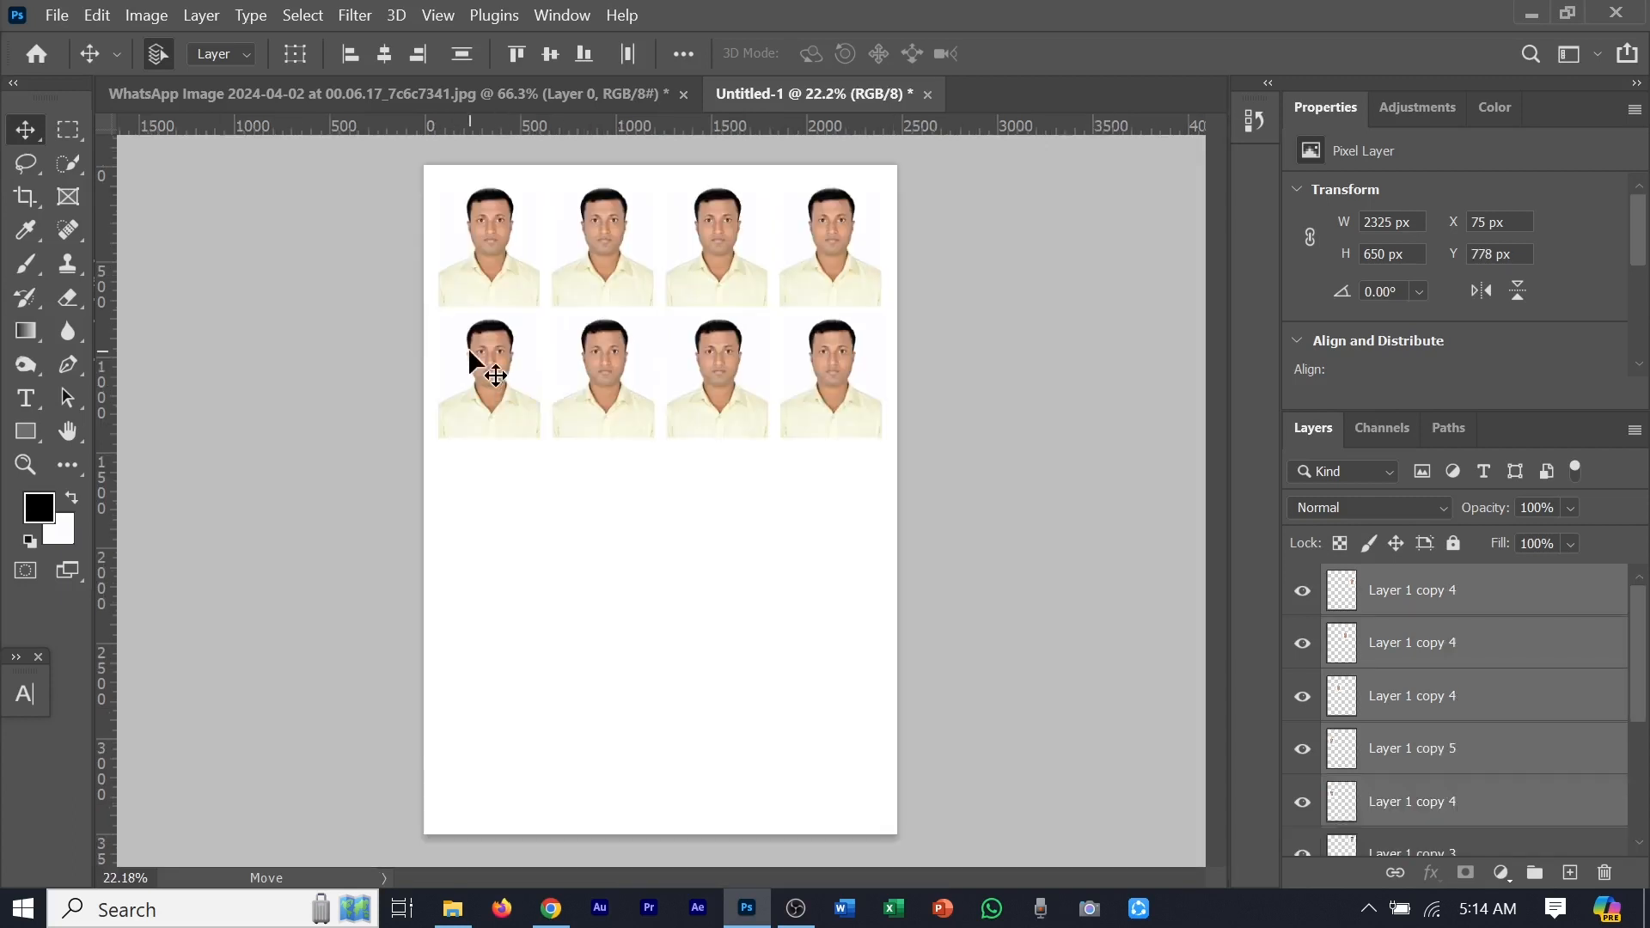
drag(483, 359, 483, 421)
drag(497, 512, 495, 499)
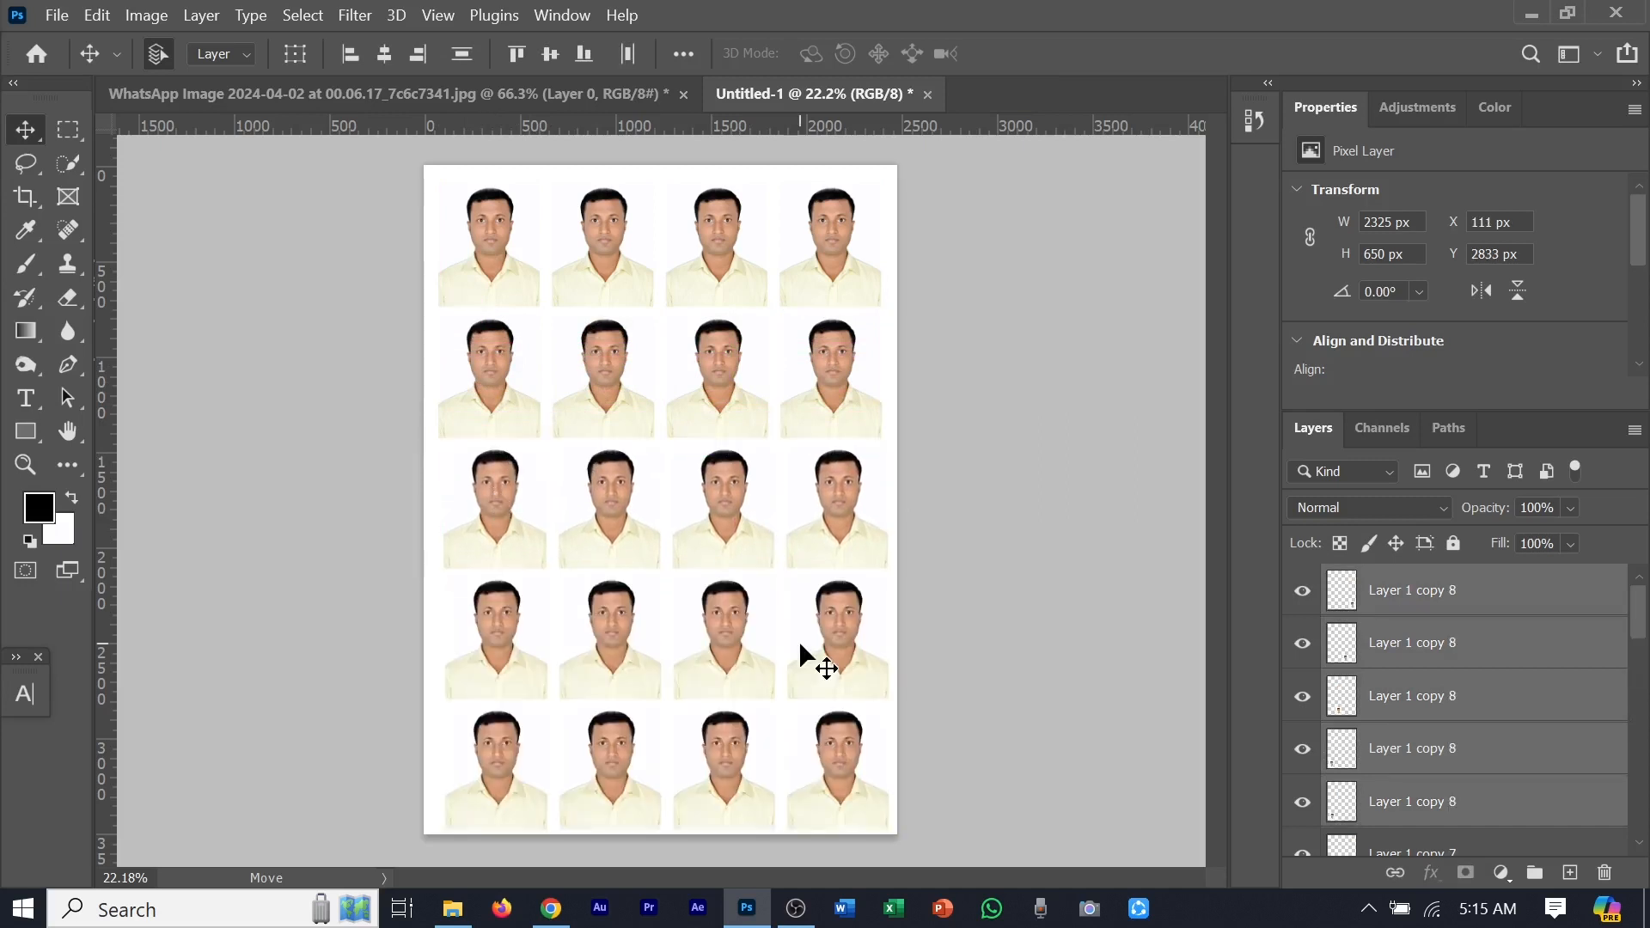
Print one copy of the photo sheet at 100% scale and deselect the photo layers
key(ctrl)
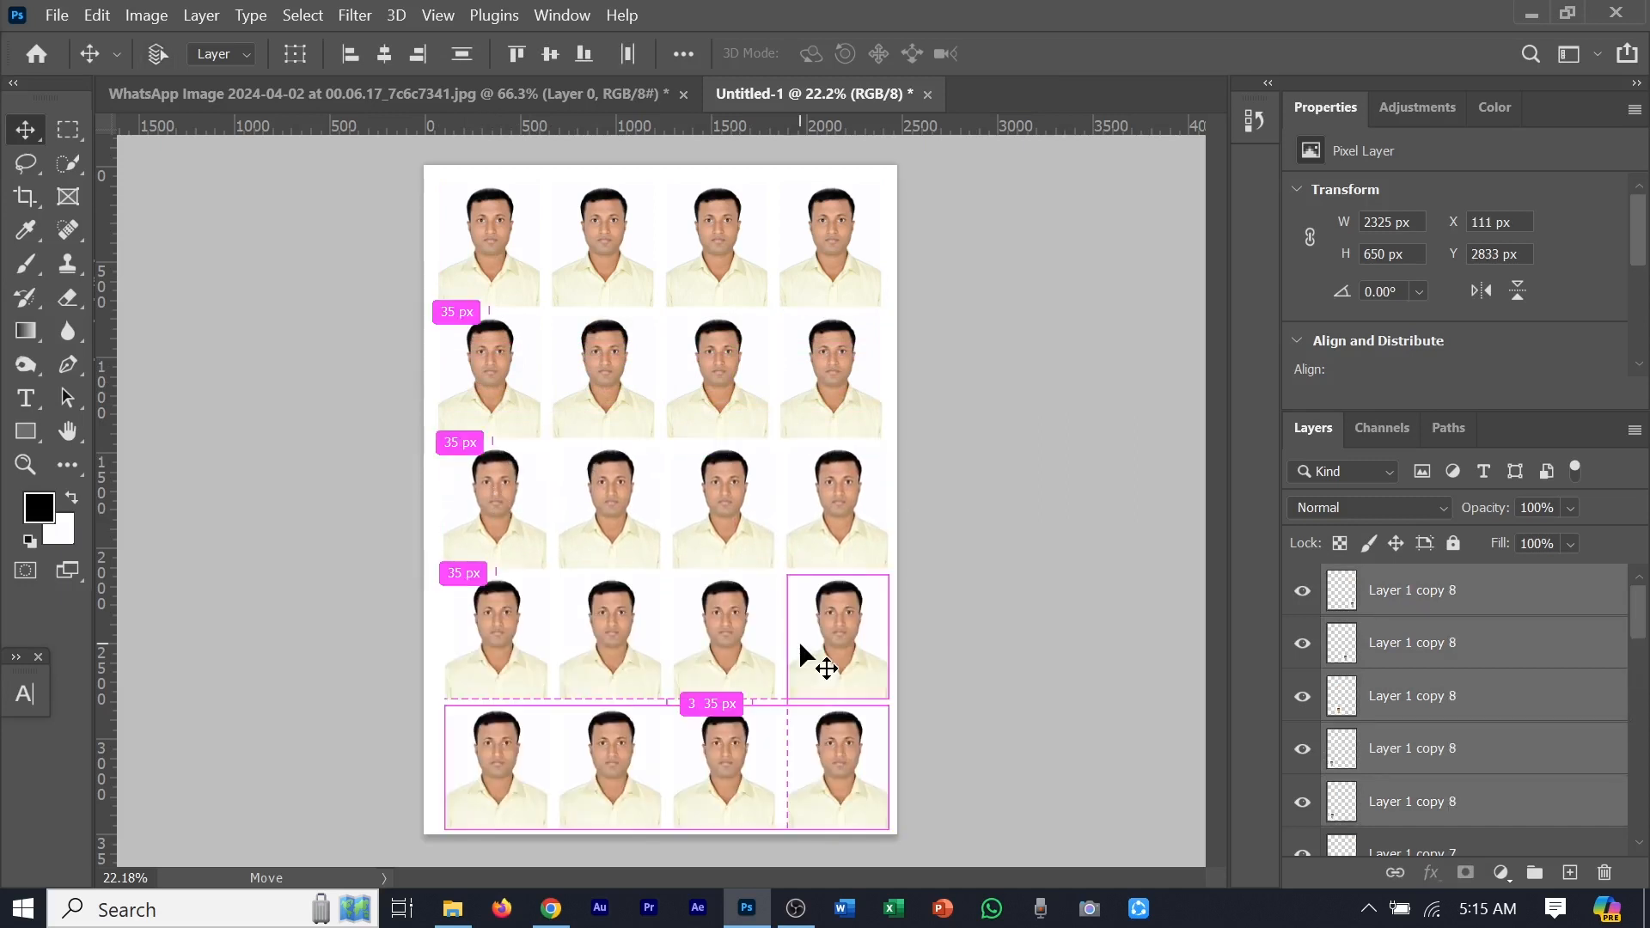
key(ctrl+p)
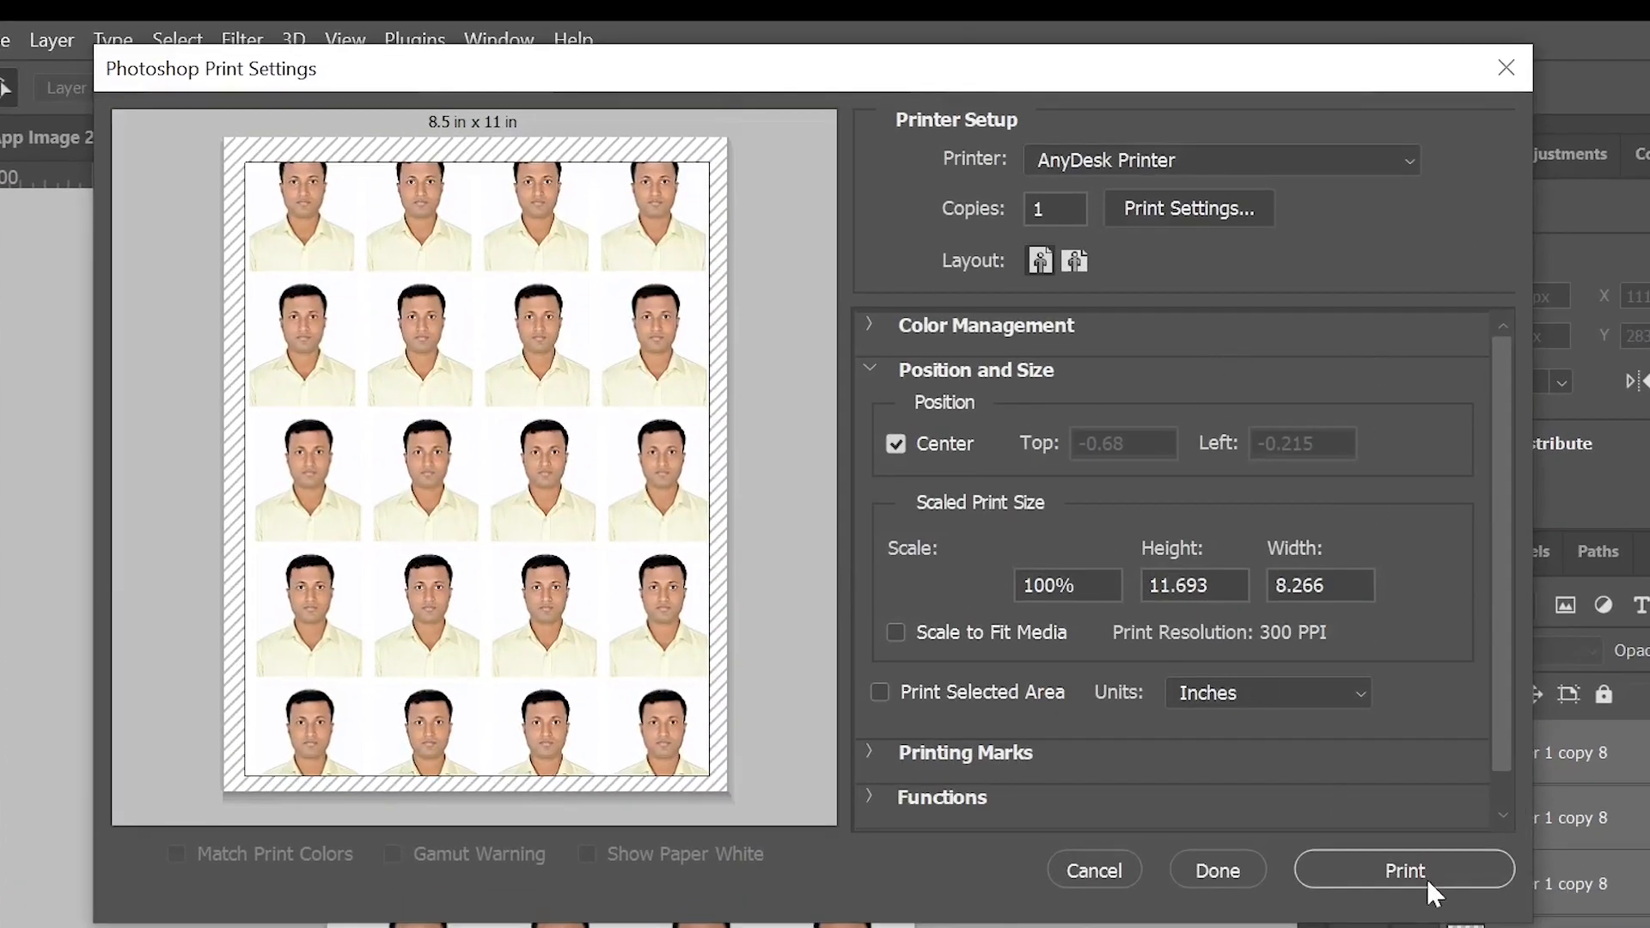
click(1426, 875)
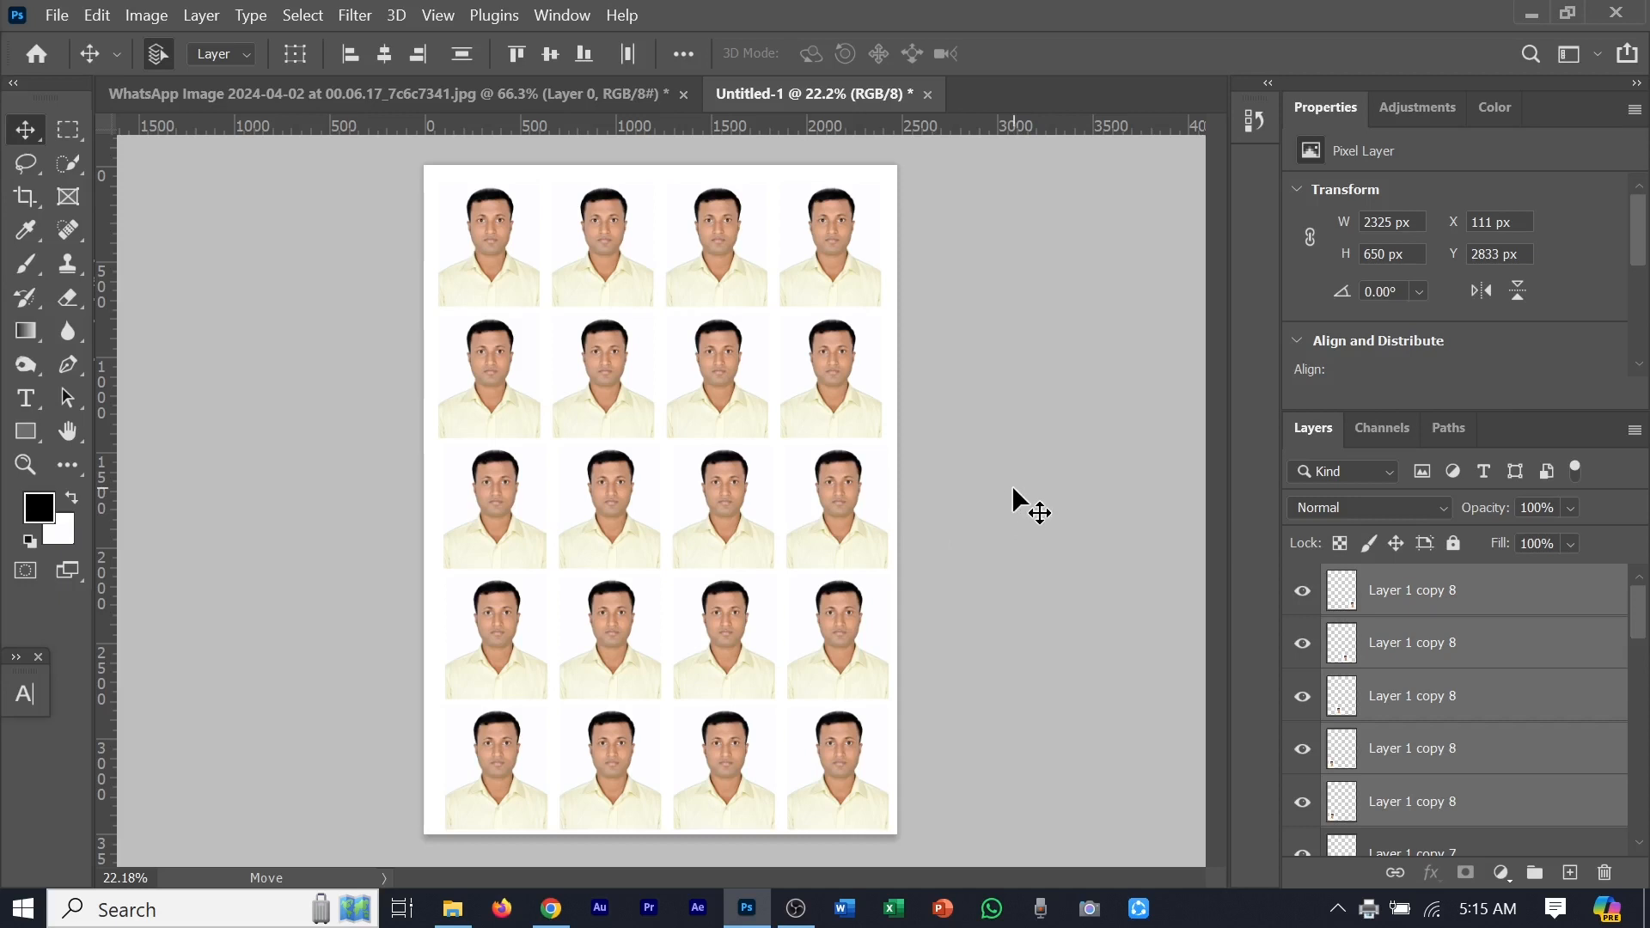
click(996, 464)
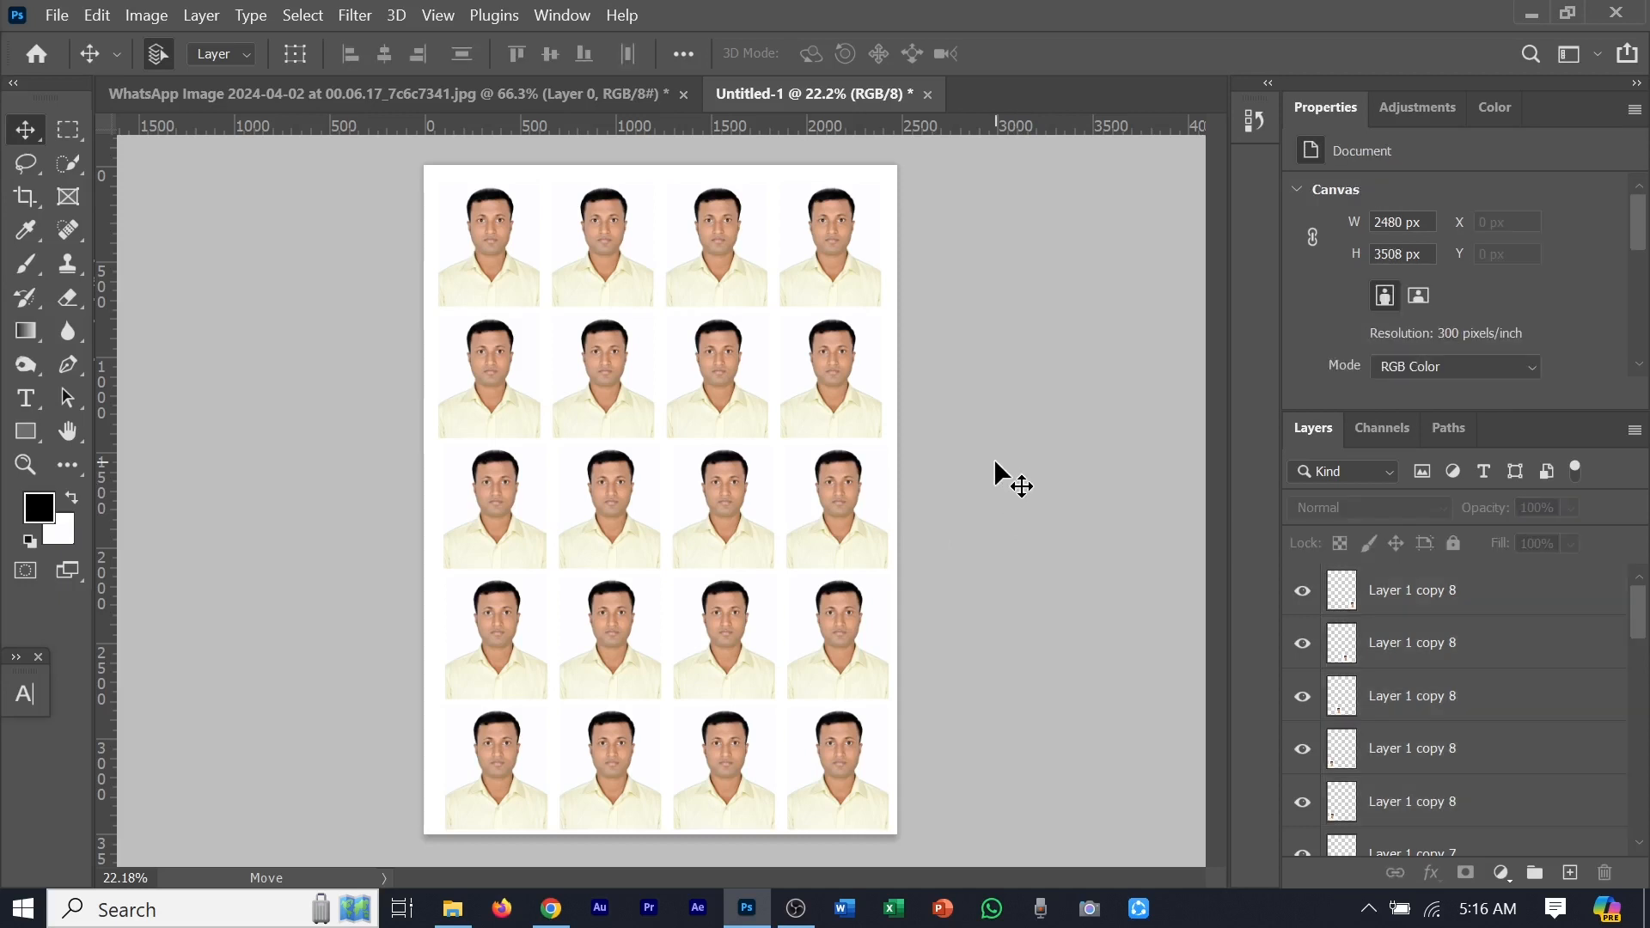